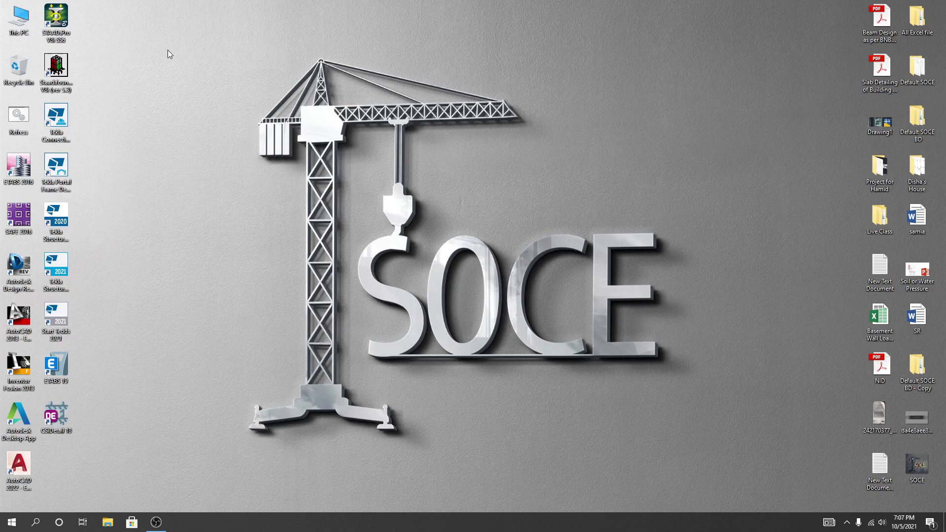
- Start Tekla Tedds 2021 as the standalone Tedds application with the calculation library
{"action": "double_click", "coordinate": [56, 318]}
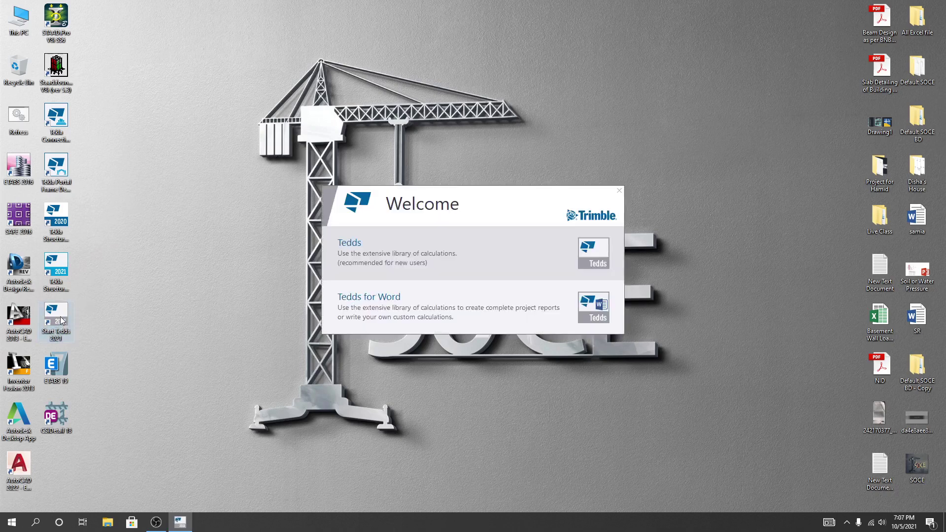
{"action": "left_click", "coordinate": [362, 253]}
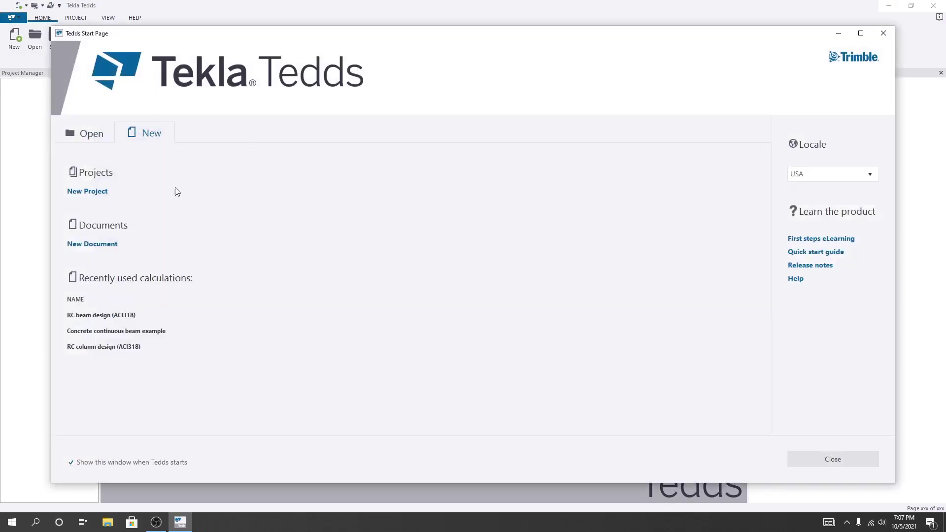
- Look over the start page's recently used calculations and its options for opening projects and documents, and close the start page
{"action": "left_click", "coordinate": [122, 320]}
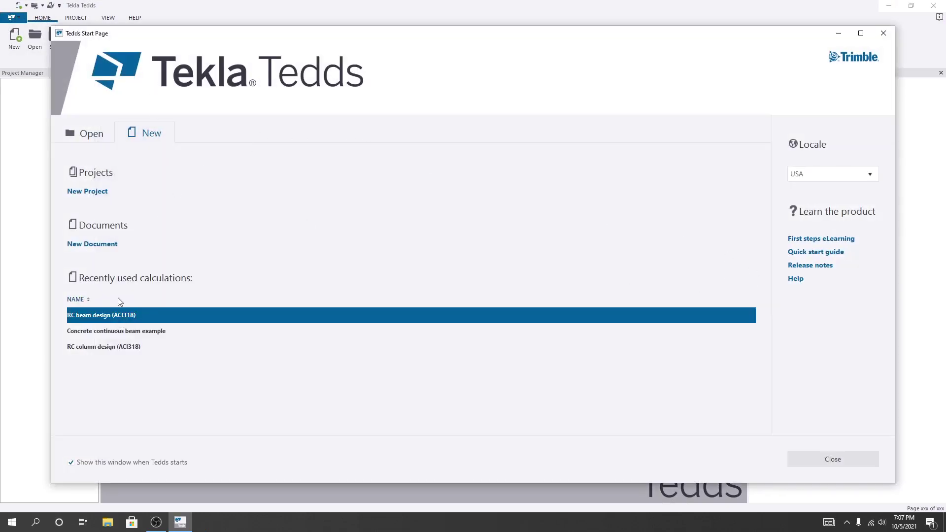
{"action": "key", "text": "Down"}
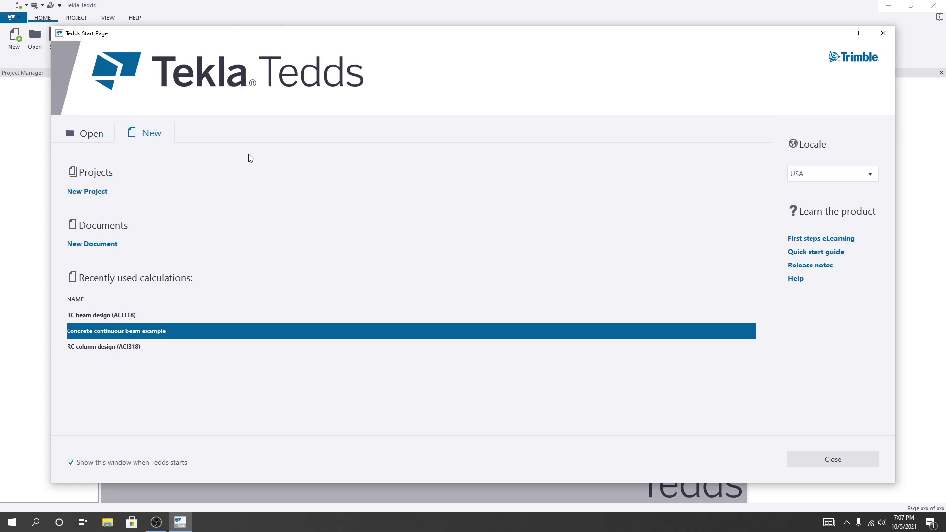
{"action": "left_click", "coordinate": [87, 135]}
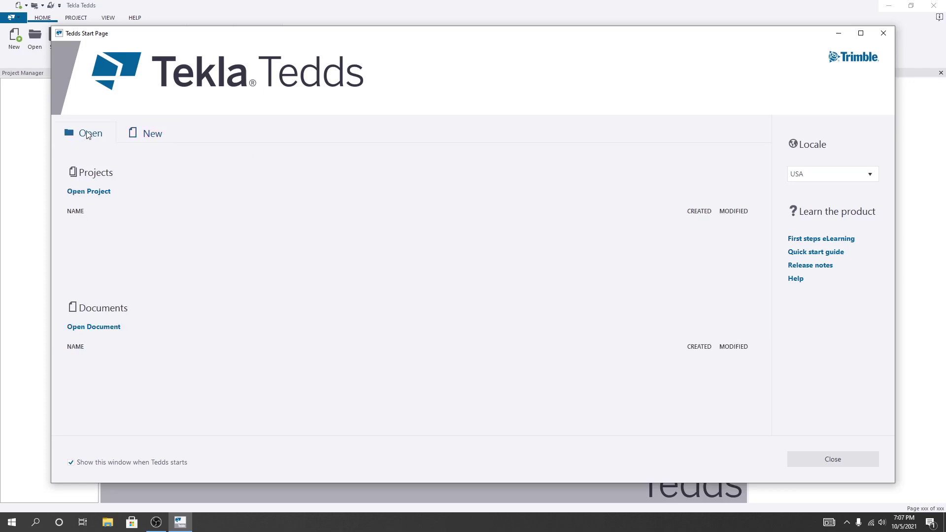
{"action": "left_click", "coordinate": [158, 136]}
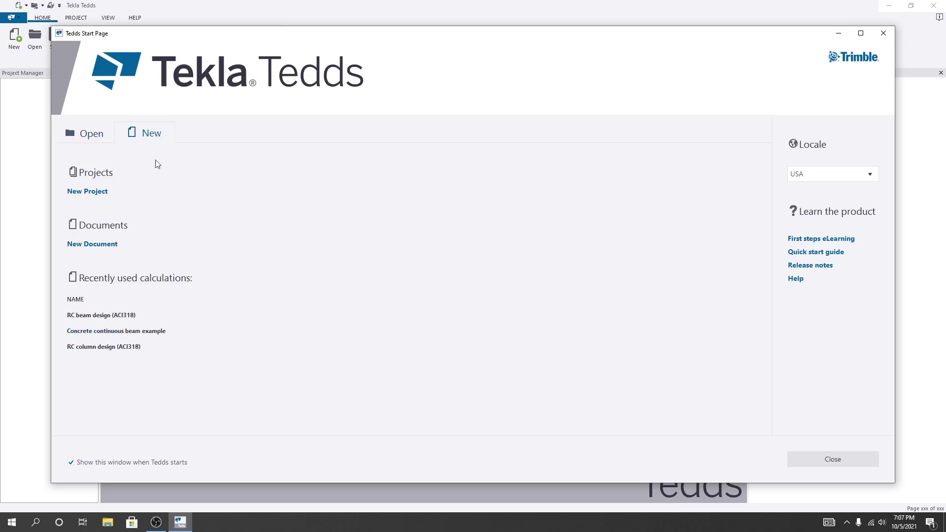
{"action": "key", "text": "Tab"}
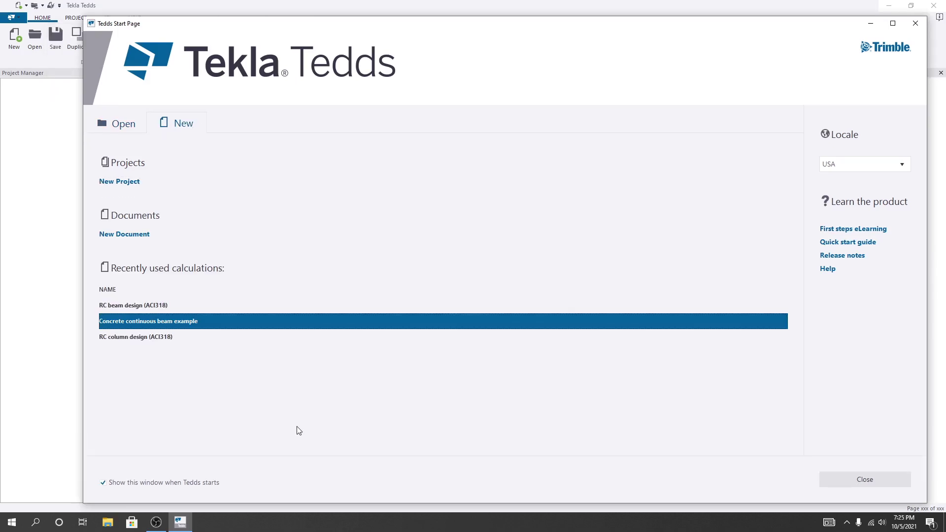
{"action": "left_click_drag", "start_coordinate": [722, 25], "coordinate": [686, 26]}
{"action": "left_click", "coordinate": [878, 24]}
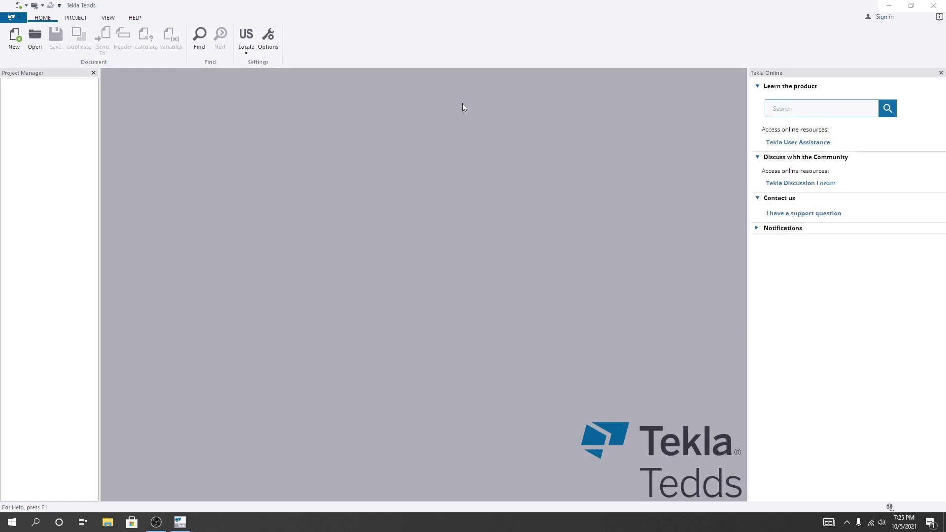
- Set the calculation locale to USA
{"action": "left_click", "coordinate": [42, 19]}
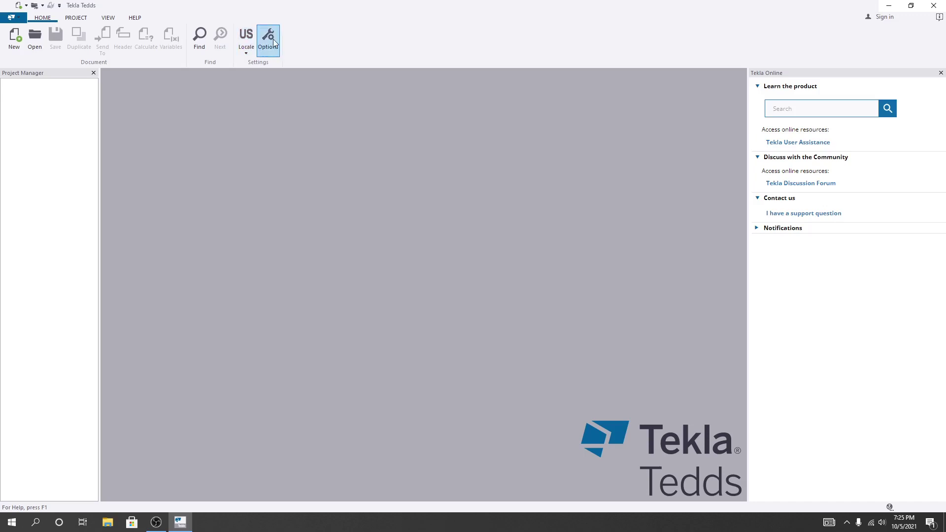
{"action": "left_click", "coordinate": [247, 54]}
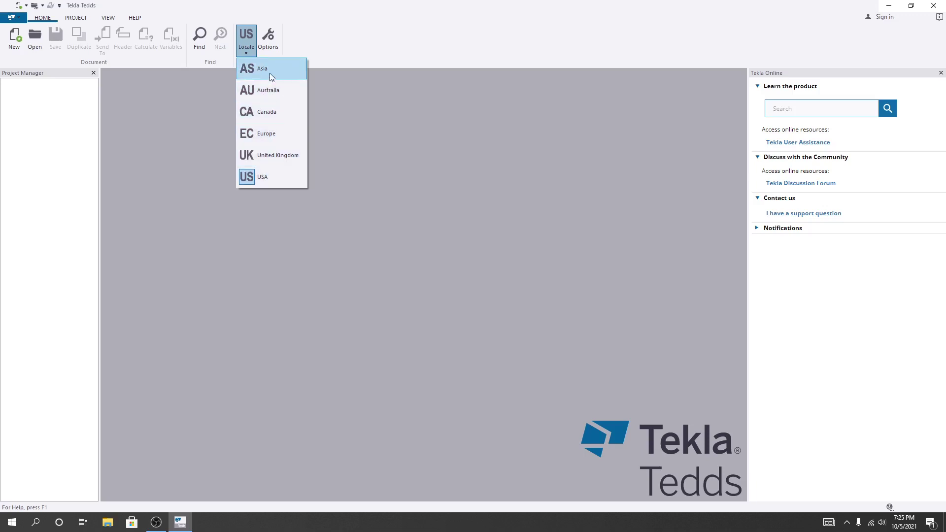
{"action": "left_click", "coordinate": [252, 182]}
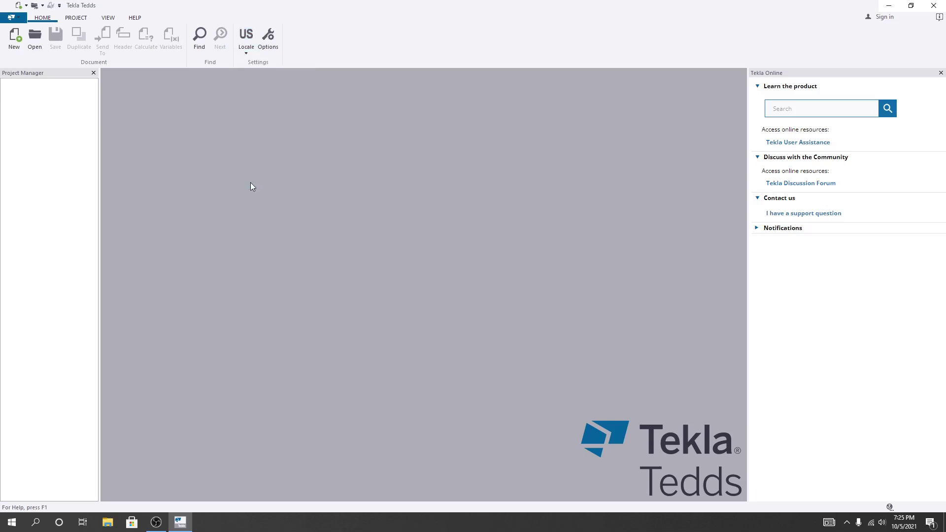
- Examine the startup, environment, Send To and dialog settings in the program options, and leave them without saving
{"action": "left_click", "coordinate": [274, 42]}
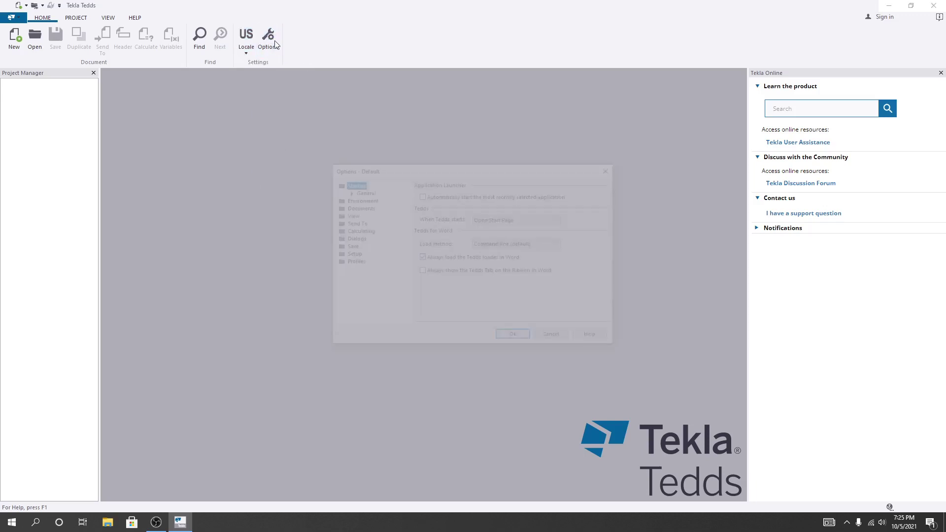
{"action": "left_click", "coordinate": [360, 191]}
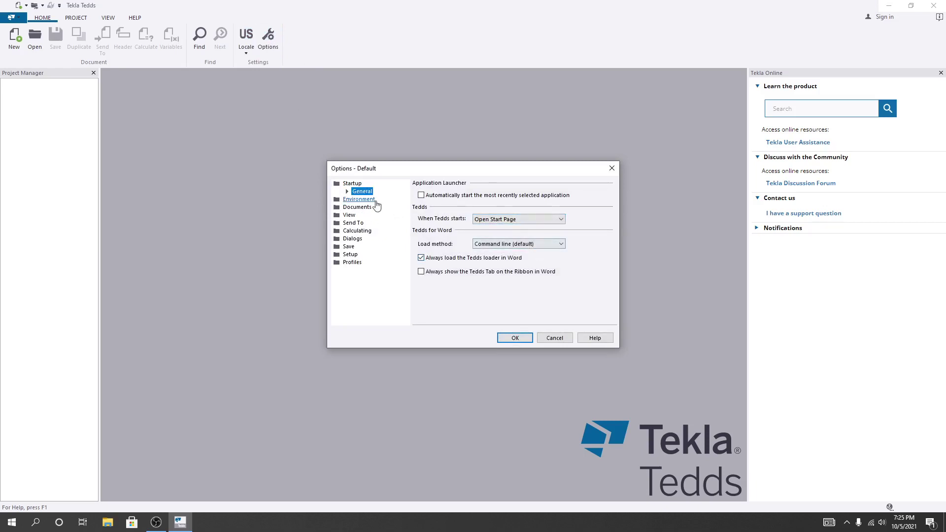
{"action": "left_click", "coordinate": [363, 199]}
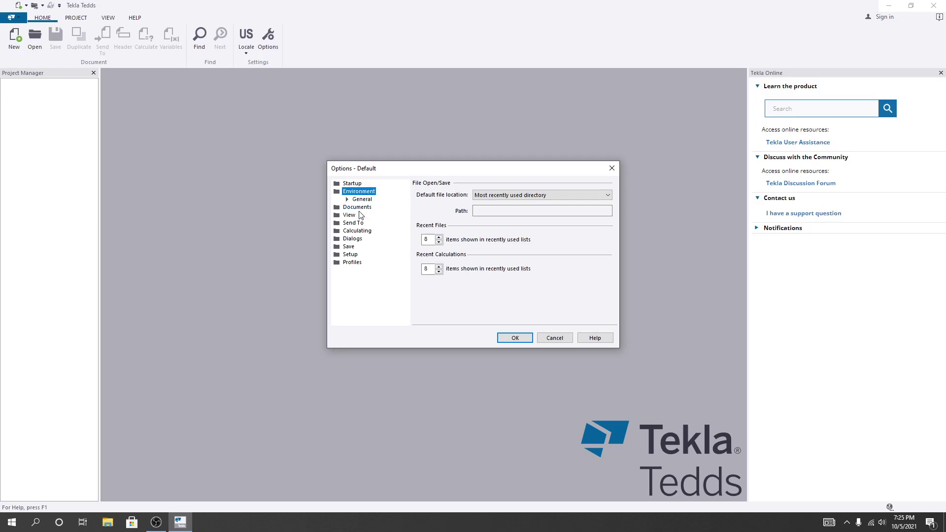
{"action": "left_click", "coordinate": [357, 207]}
{"action": "left_click", "coordinate": [353, 238]}
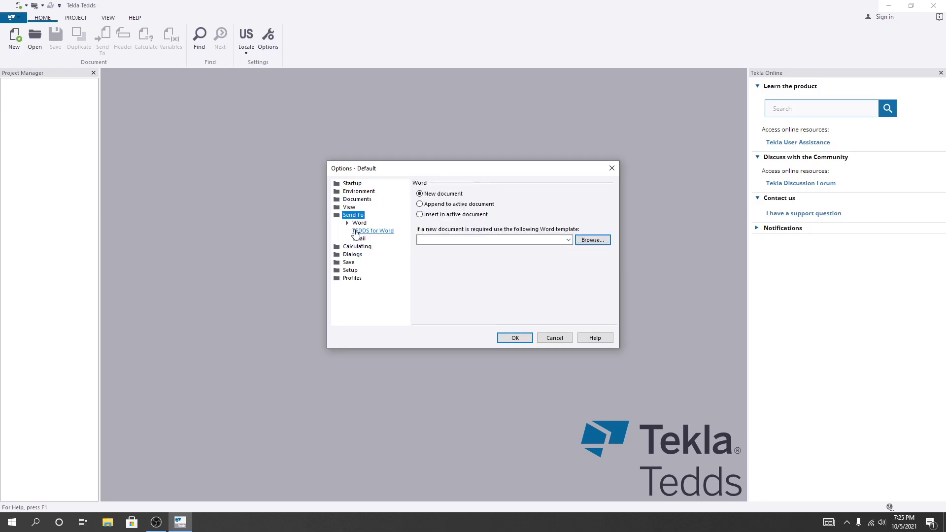
{"action": "left_click", "coordinate": [353, 254]}
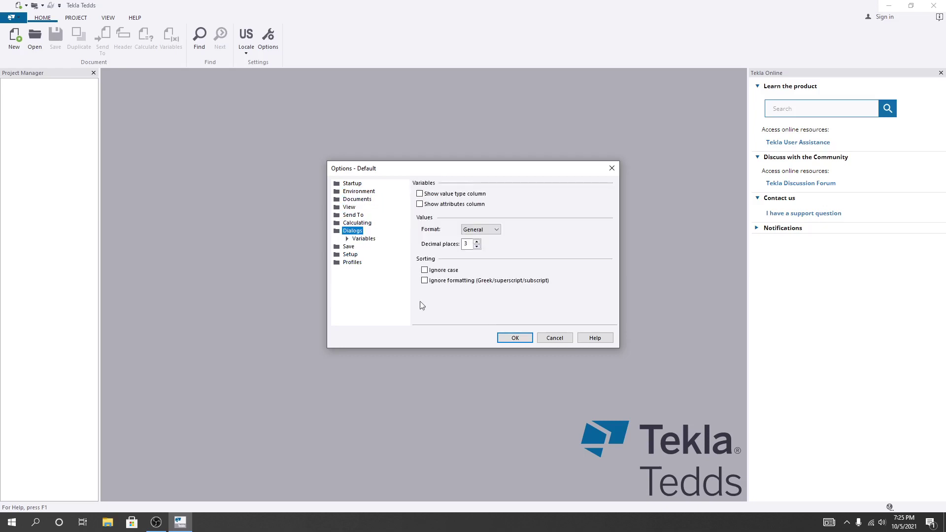
{"action": "left_click", "coordinate": [547, 338]}
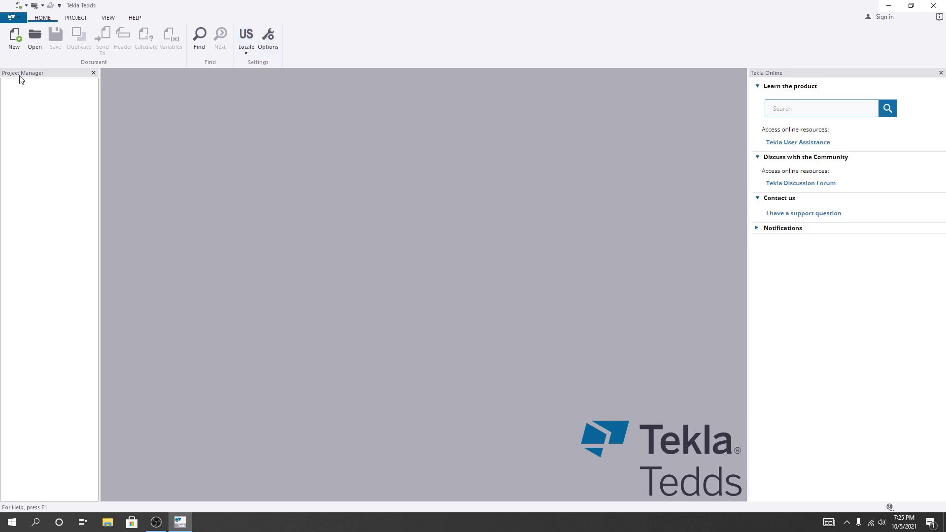
- Start a new calculation and look through the updated Tedds 2021 calculations in the USA US units library
{"action": "left_click", "coordinate": [18, 41]}
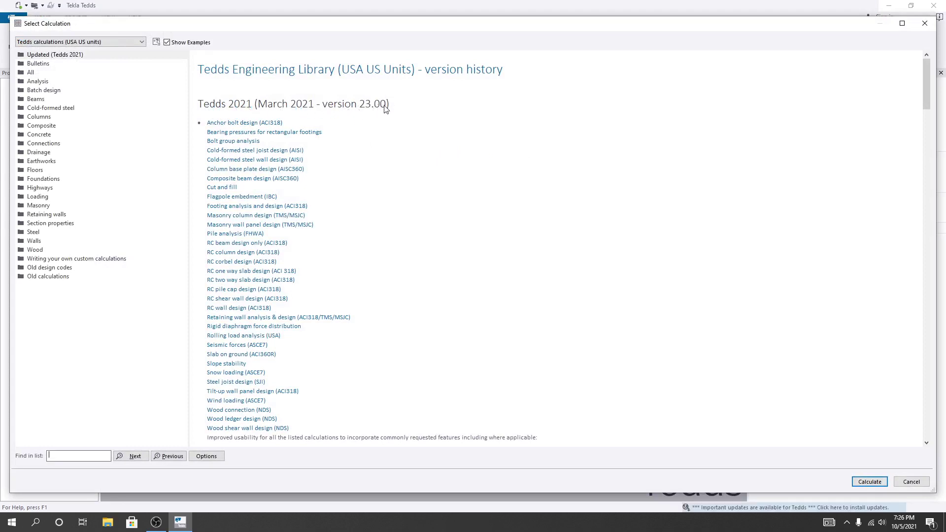
{"action": "scroll", "coordinate": [281, 217], "scroll_direction": "down", "scroll_amount": 3}
{"action": "scroll", "coordinate": [254, 246], "scroll_direction": "up", "scroll_amount": 1}
{"action": "scroll", "coordinate": [247, 273], "scroll_direction": "up", "scroll_amount": 2}
{"action": "scroll", "coordinate": [235, 131], "scroll_direction": "down", "scroll_amount": 3}
{"action": "scroll", "coordinate": [239, 197], "scroll_direction": "up", "scroll_amount": 3}
{"action": "scroll", "coordinate": [272, 135], "scroll_direction": "down", "scroll_amount": 3}
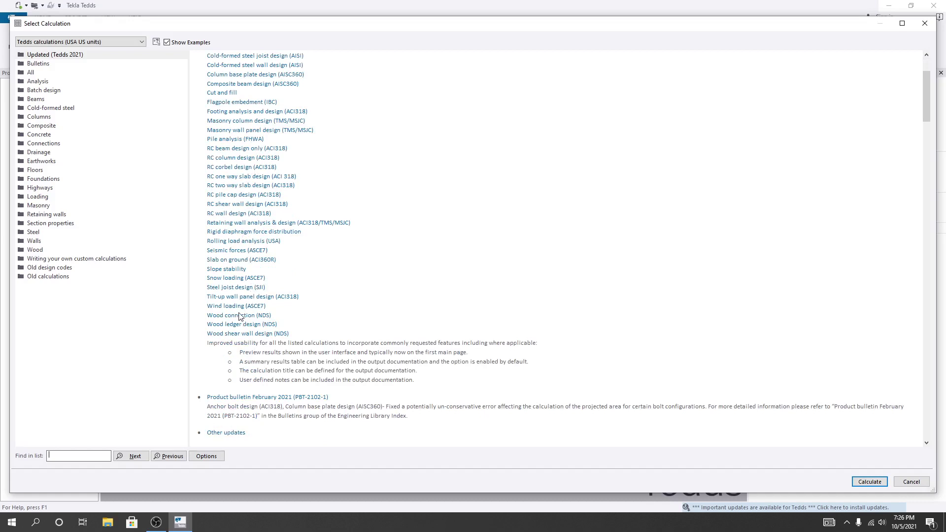
{"action": "scroll", "coordinate": [239, 316], "scroll_direction": "up", "scroll_amount": 3}
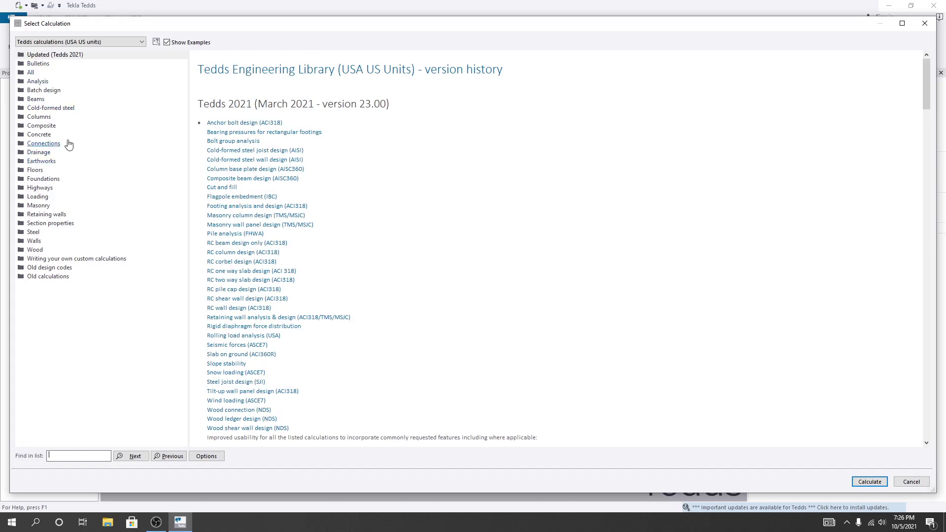
- Expand the Concrete calculations and read the scope and general notes of RC beam analysis & design (ACI318)
{"action": "left_click", "coordinate": [38, 135]}
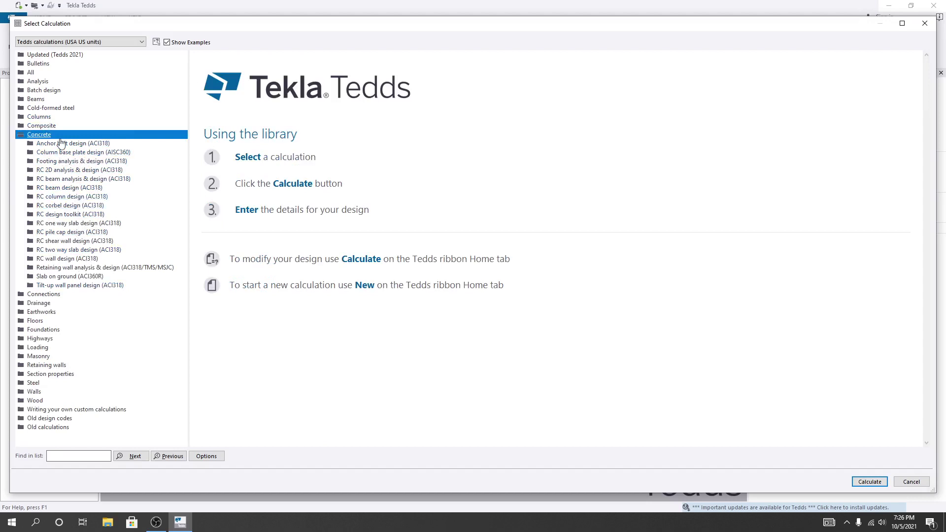
{"action": "left_click", "coordinate": [80, 179]}
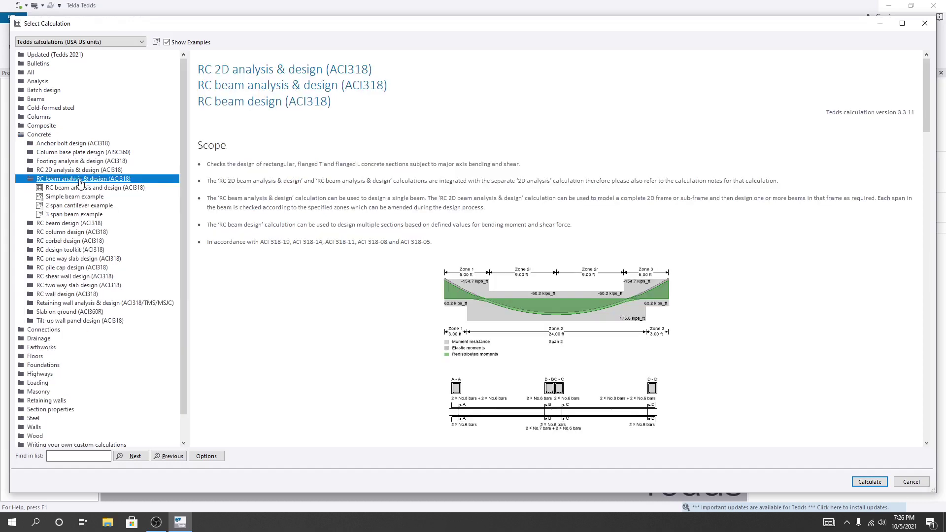
{"action": "left_click", "coordinate": [269, 245]}
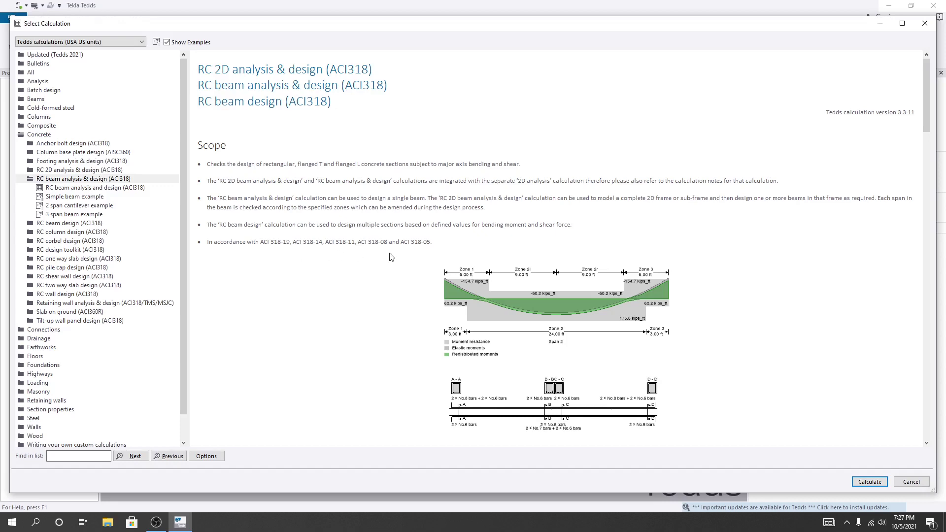
{"action": "scroll", "coordinate": [390, 257], "scroll_direction": "down", "scroll_amount": 5}
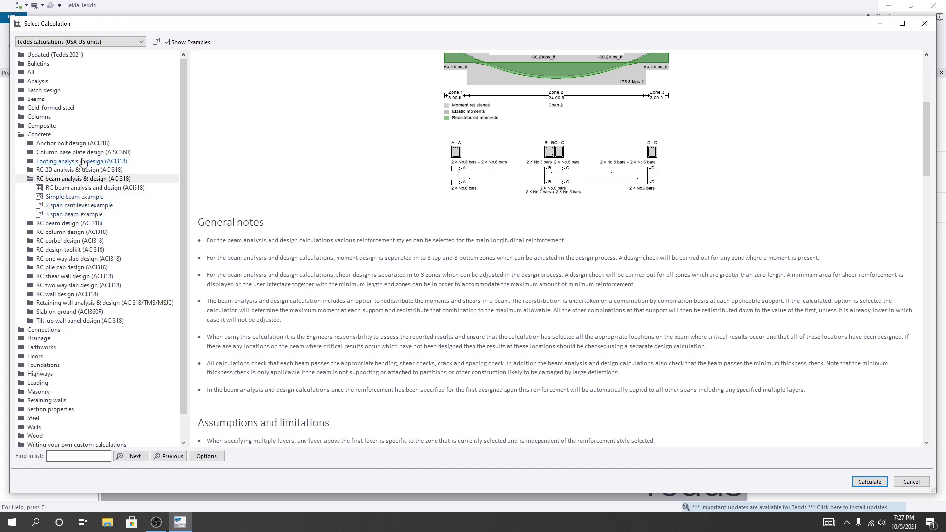
- Start the RC beam analysis and design (ACI318) calculation from the Concrete group
{"action": "left_click", "coordinate": [79, 223]}
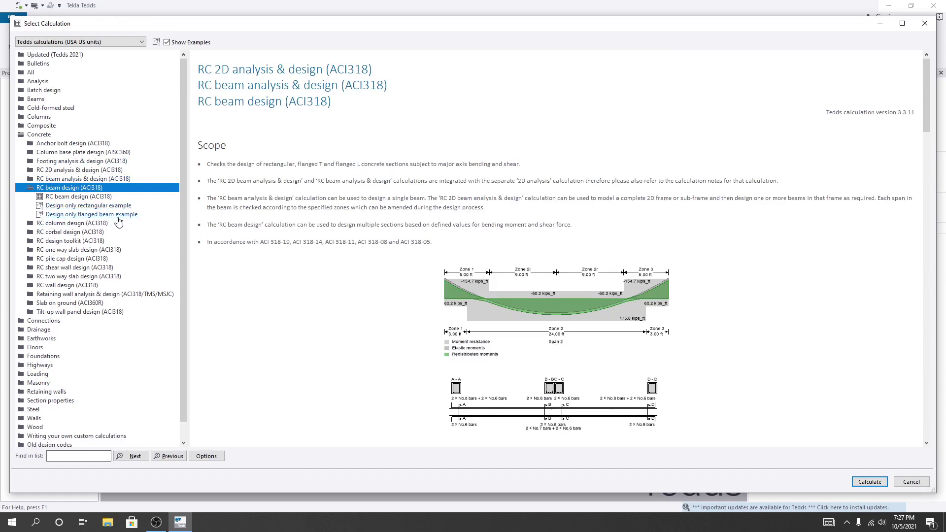
{"action": "left_click", "coordinate": [79, 178]}
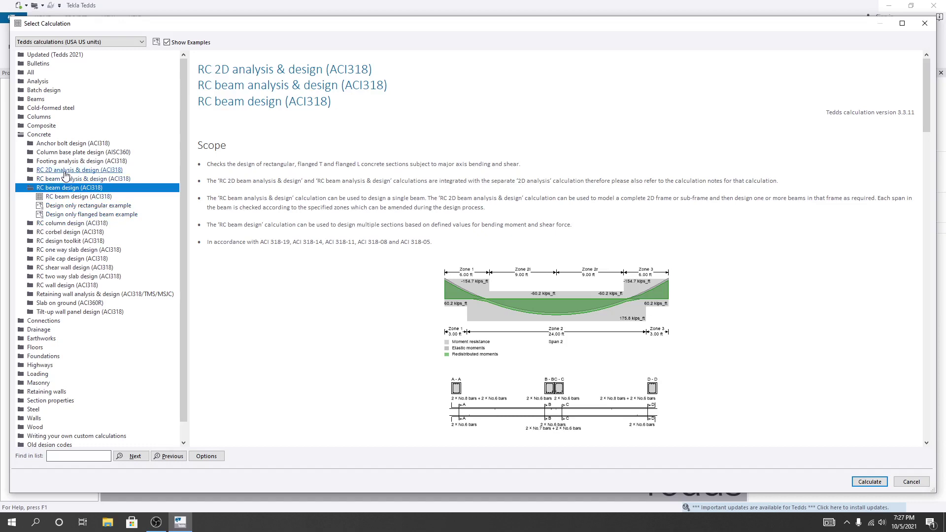
{"action": "left_click", "coordinate": [79, 188]}
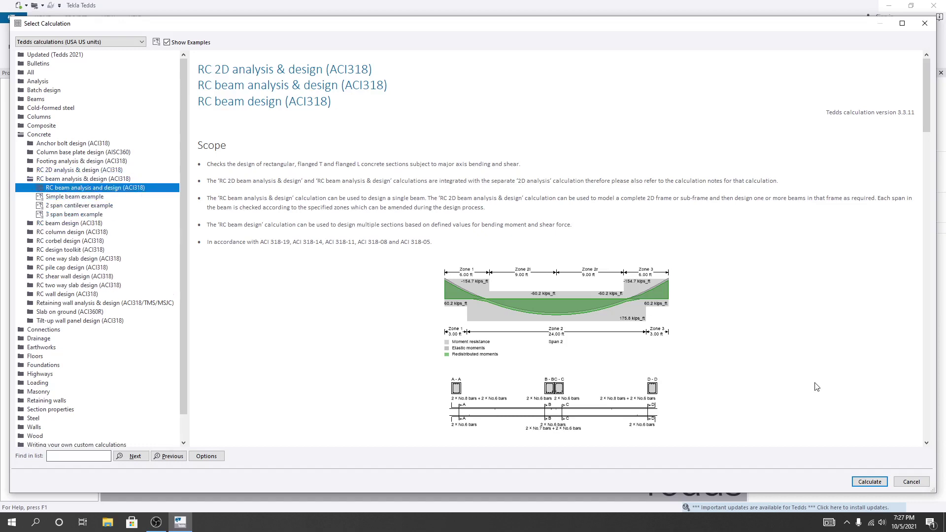
{"action": "left_click", "coordinate": [873, 482]}
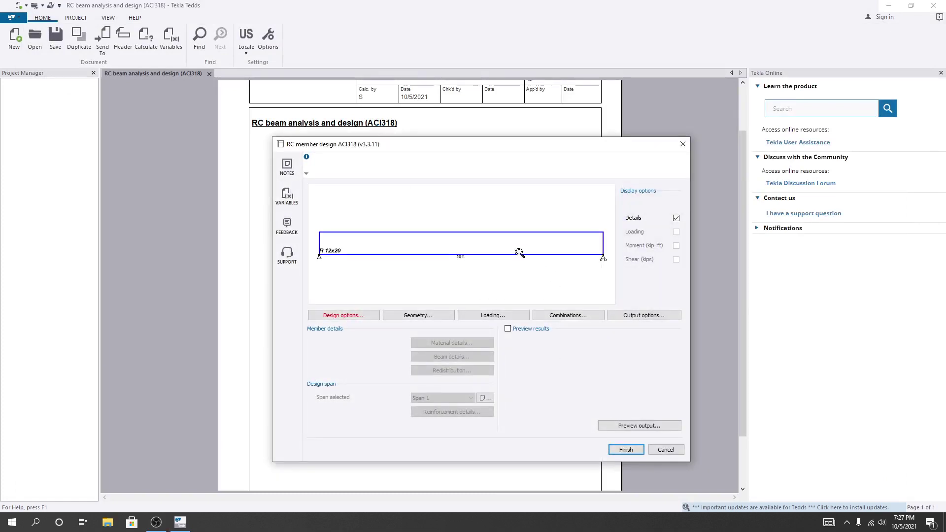
{"action": "left_click_drag", "start_coordinate": [485, 148], "coordinate": [427, 116]}
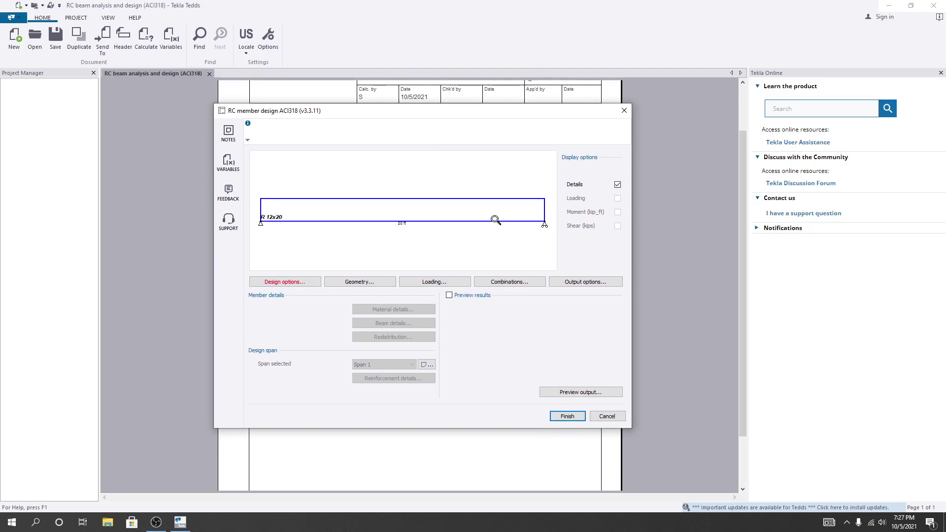
- Open the beam's design options and try single-zone longitudinal reinforcement detailing for short spans, turning it off again
{"action": "left_click", "coordinate": [297, 284]}
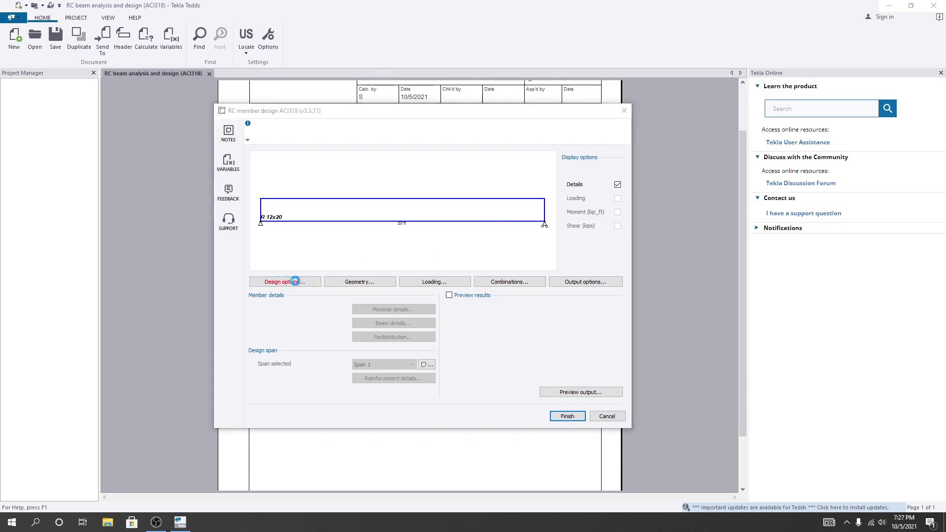
{"action": "left_click_drag", "start_coordinate": [517, 146], "coordinate": [511, 107]}
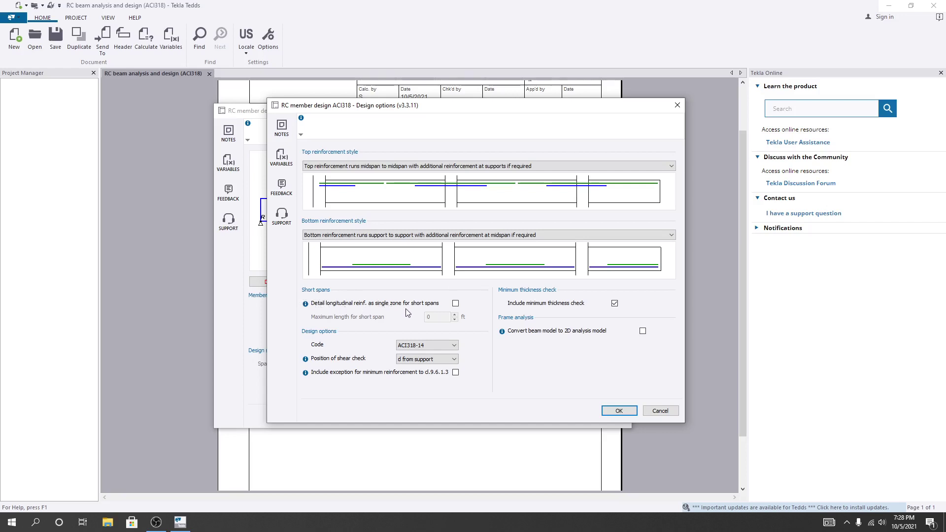
{"action": "left_click", "coordinate": [456, 304]}
{"action": "left_click", "coordinate": [455, 304]}
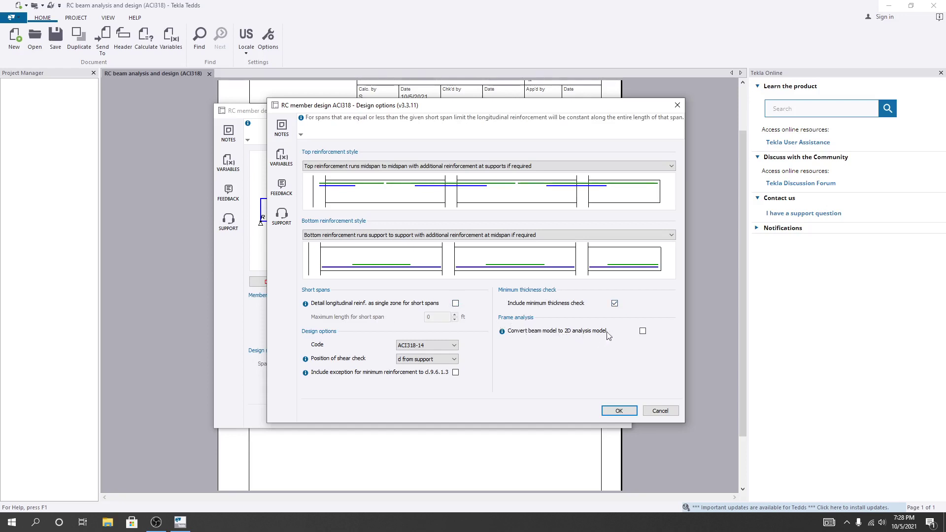
- Enable conversion of the beam model to a 2D analysis model and set the design code to ACI318-19
{"action": "left_click", "coordinate": [643, 331]}
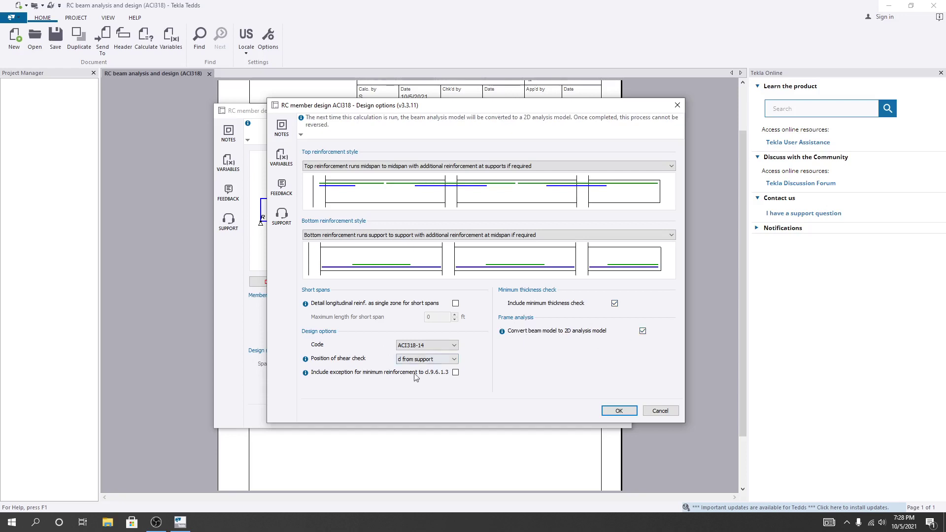
{"action": "left_click", "coordinate": [403, 347]}
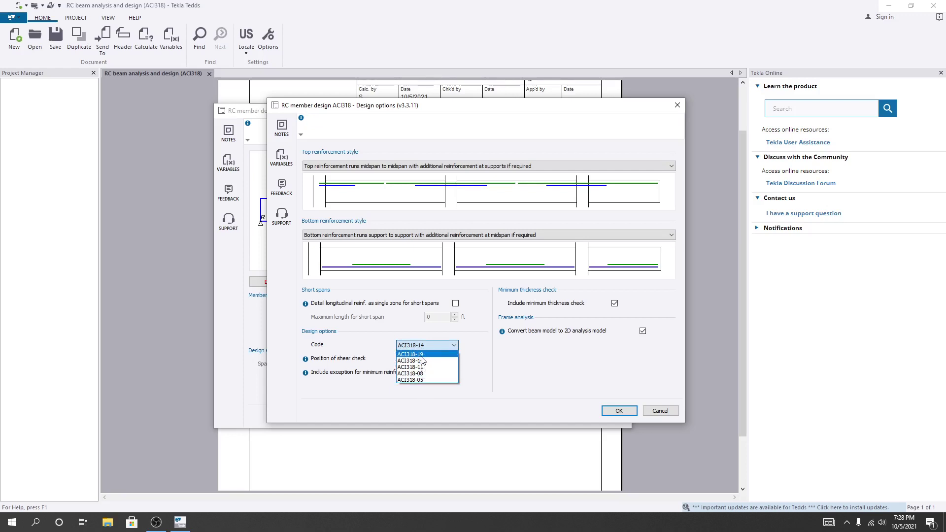
{"action": "left_click", "coordinate": [422, 357]}
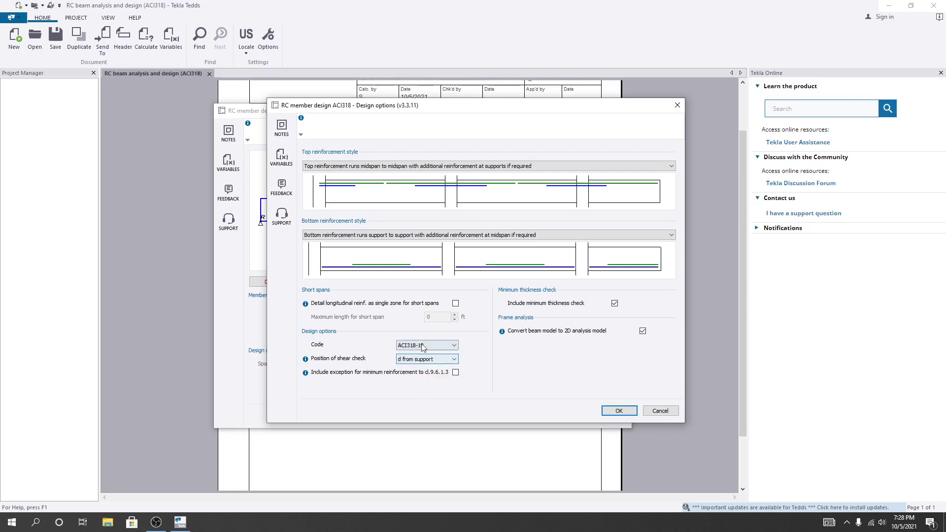
- Review the available design codes and shear check positions, keeping ACI318-19 and d from support
{"action": "left_click", "coordinate": [424, 346]}
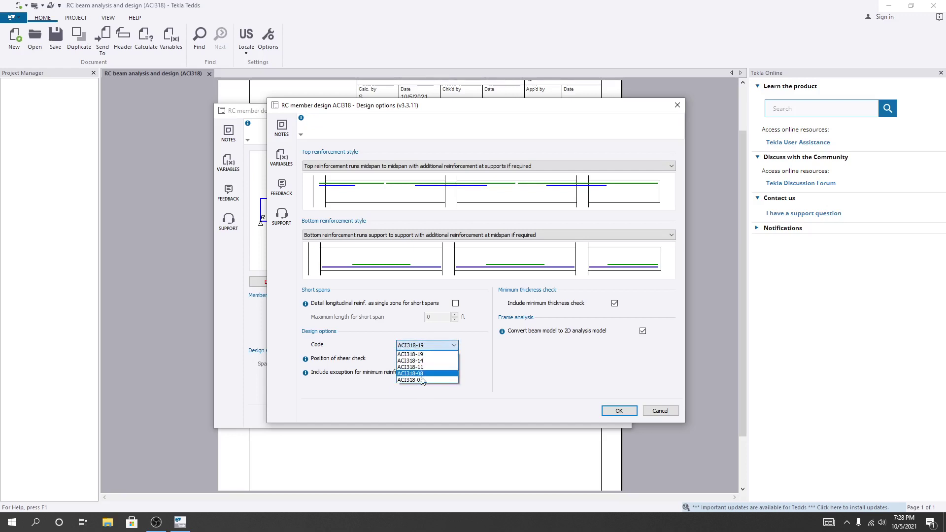
{"action": "left_click", "coordinate": [482, 369]}
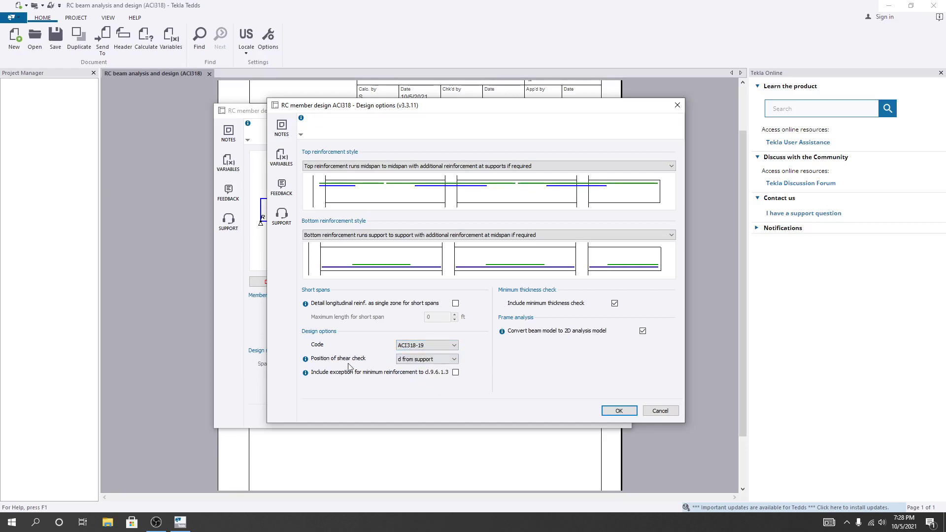
{"action": "left_click", "coordinate": [419, 360]}
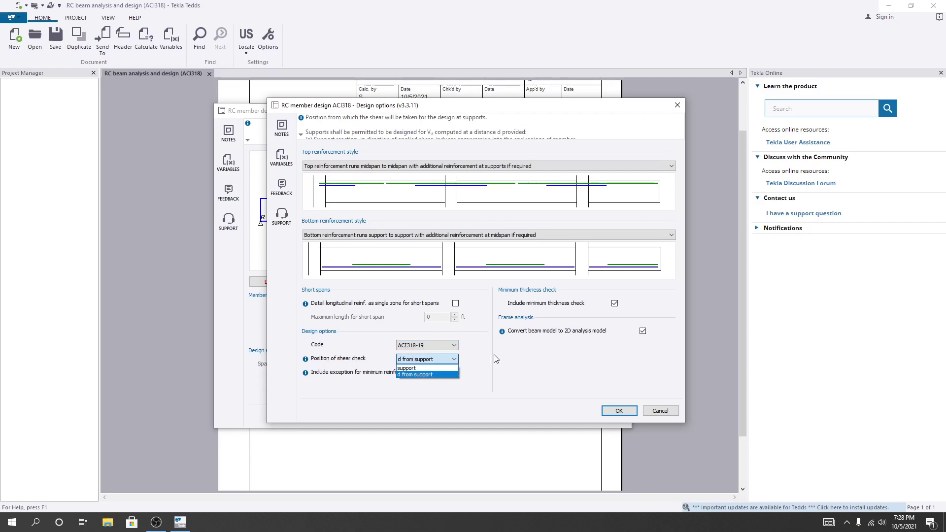
{"action": "left_click", "coordinate": [436, 378]}
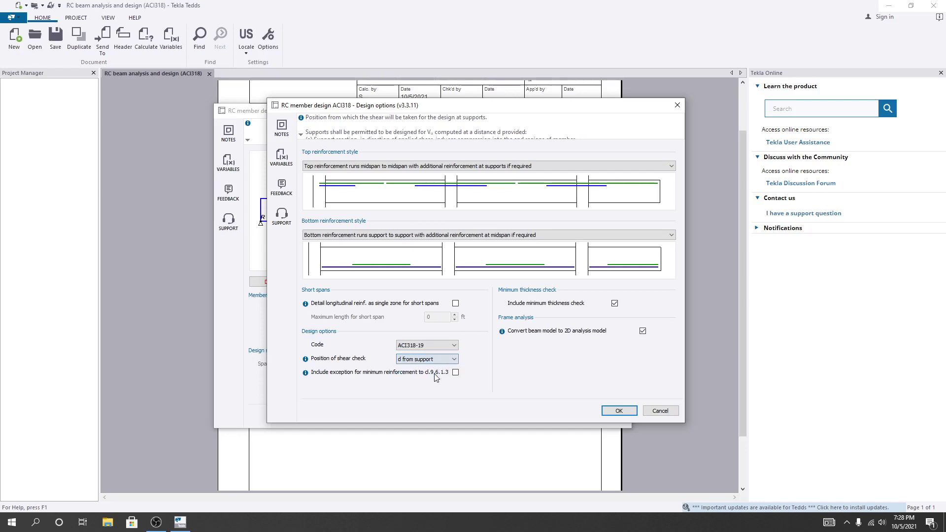
- Try three separate zones for the top and bottom reinforcement, restoring the midspan-to-midspan top and support-to-support bottom styles
{"action": "left_click", "coordinate": [482, 168]}
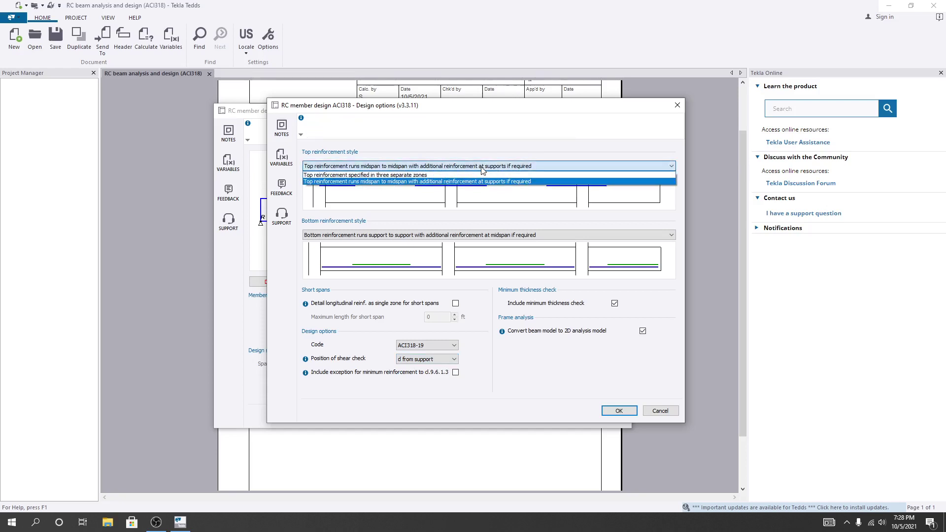
{"action": "left_click", "coordinate": [384, 175]}
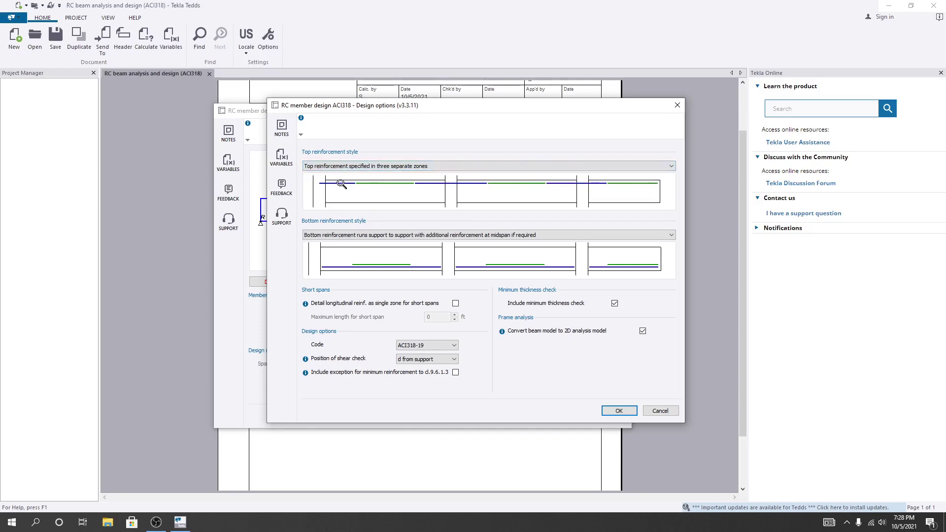
{"action": "left_click", "coordinate": [483, 167]}
{"action": "left_click", "coordinate": [472, 182]}
{"action": "left_click", "coordinate": [474, 235]}
{"action": "left_click", "coordinate": [475, 244]}
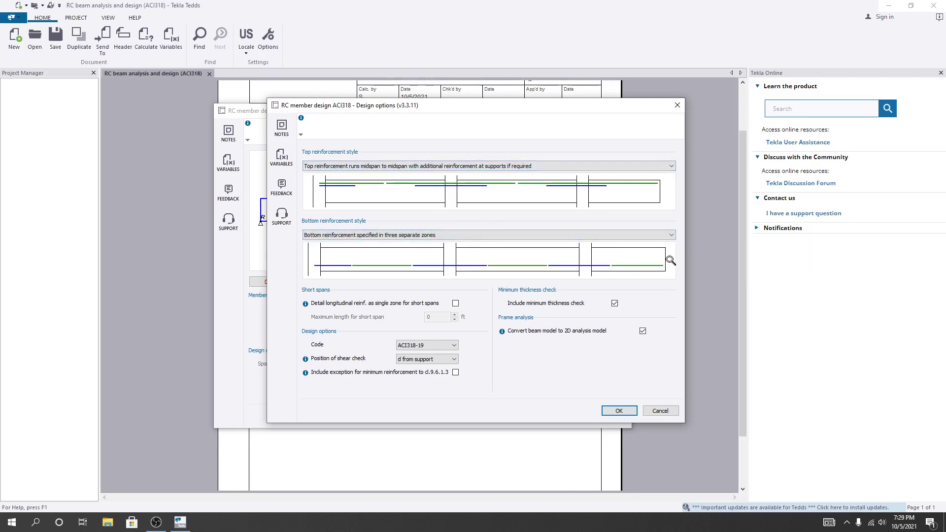
{"action": "left_click", "coordinate": [553, 234]}
{"action": "left_click", "coordinate": [440, 252]}
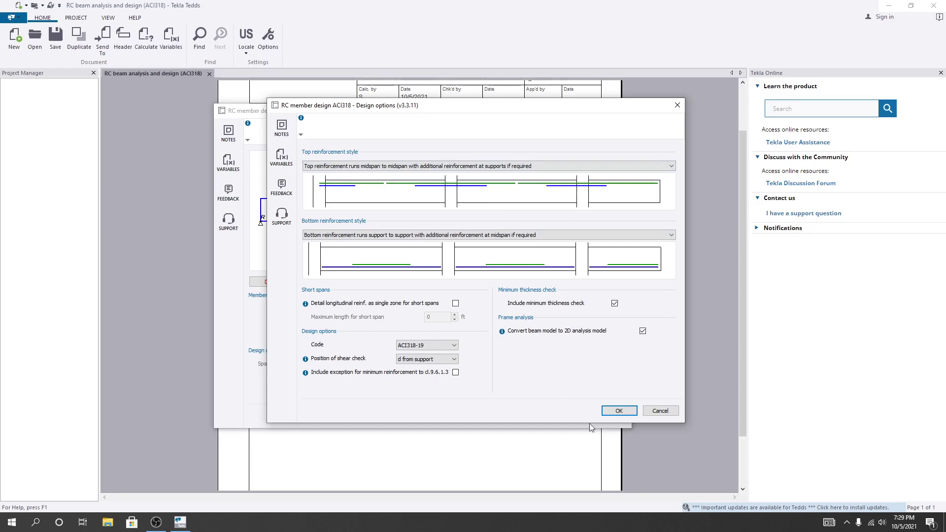
- Accept the design options and set the beam's start and end supports to Fixed in its geometry
{"action": "left_click", "coordinate": [618, 410]}
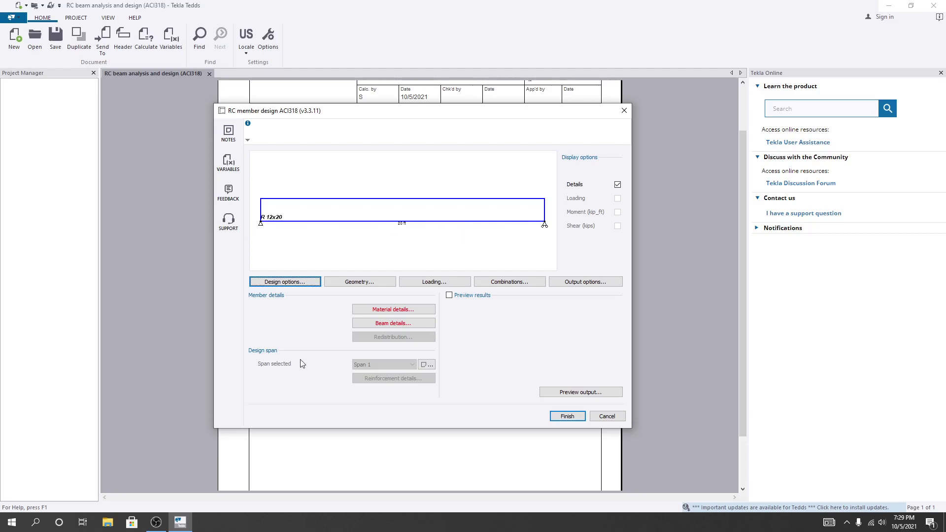
{"action": "left_click", "coordinate": [359, 284]}
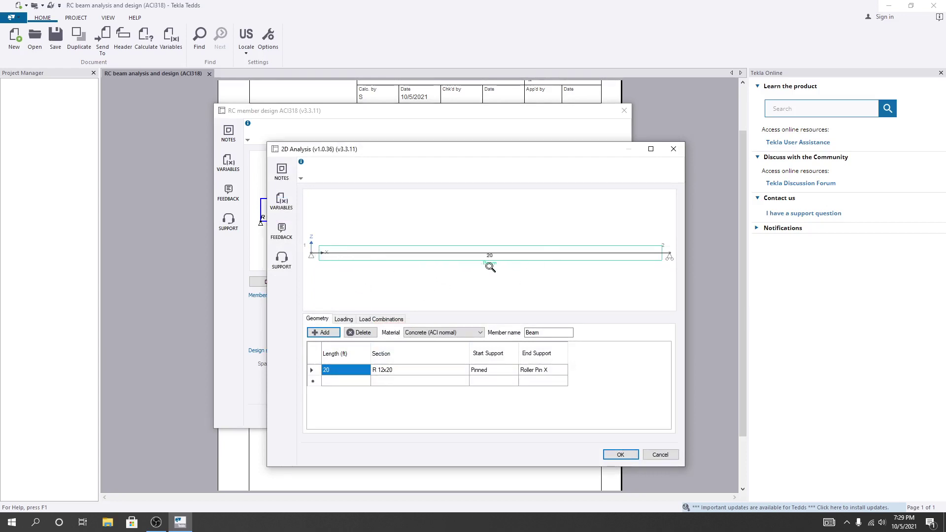
{"action": "left_click", "coordinate": [509, 373]}
{"action": "left_click", "coordinate": [510, 372]}
{"action": "left_click", "coordinate": [511, 371]}
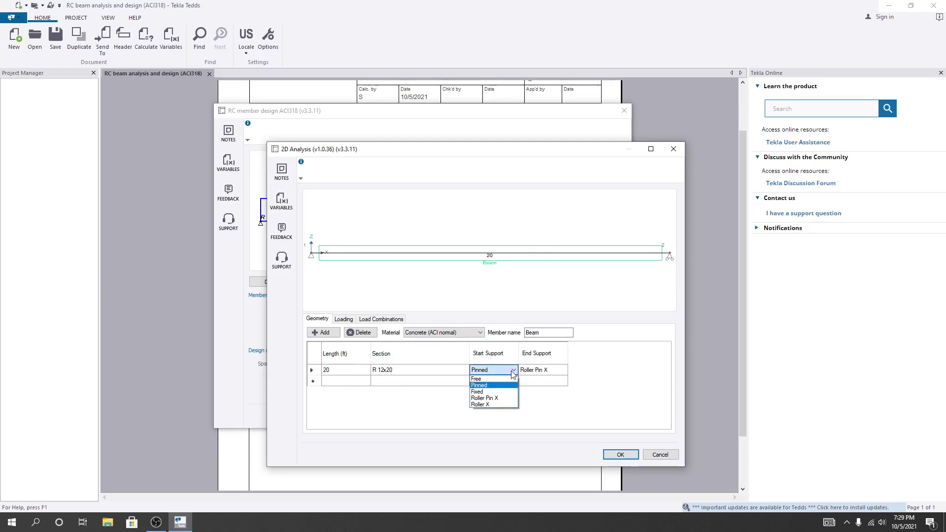
{"action": "left_click", "coordinate": [487, 392]}
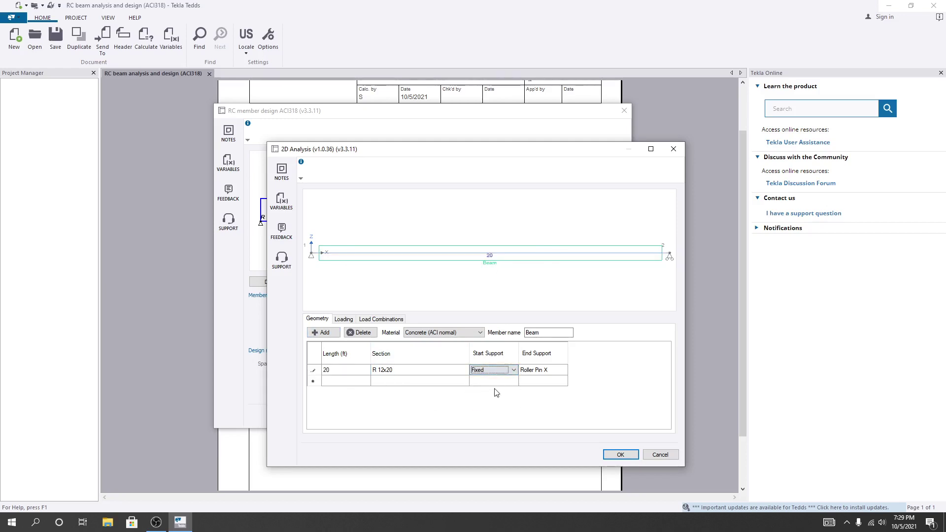
{"action": "left_click", "coordinate": [547, 372]}
{"action": "left_click", "coordinate": [548, 373]}
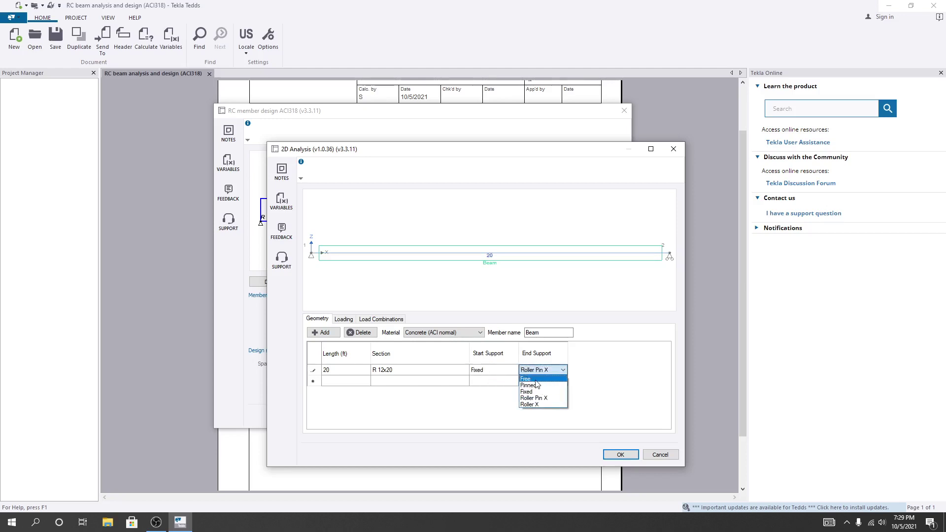
{"action": "left_click", "coordinate": [535, 393]}
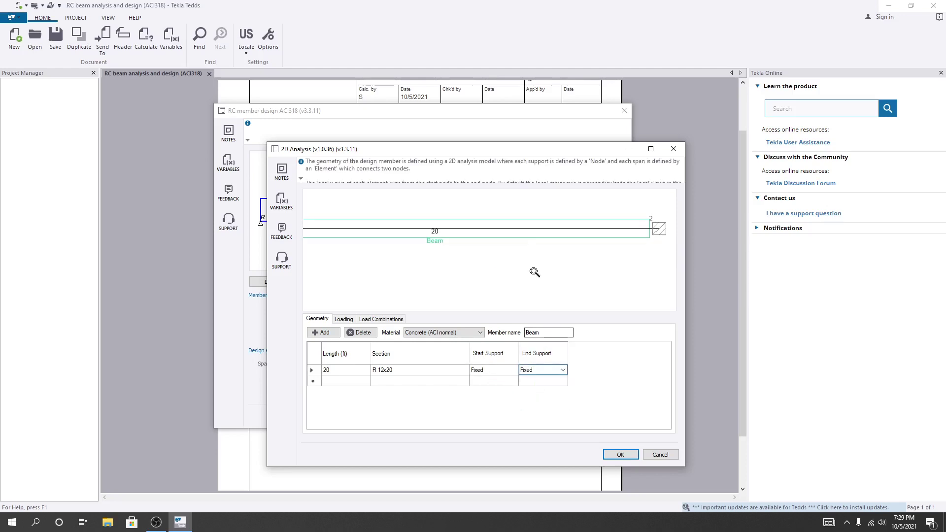
{"action": "scroll", "coordinate": [456, 259], "scroll_direction": "down", "scroll_amount": 2}
{"action": "left_click_drag", "start_coordinate": [439, 254], "coordinate": [461, 252]}
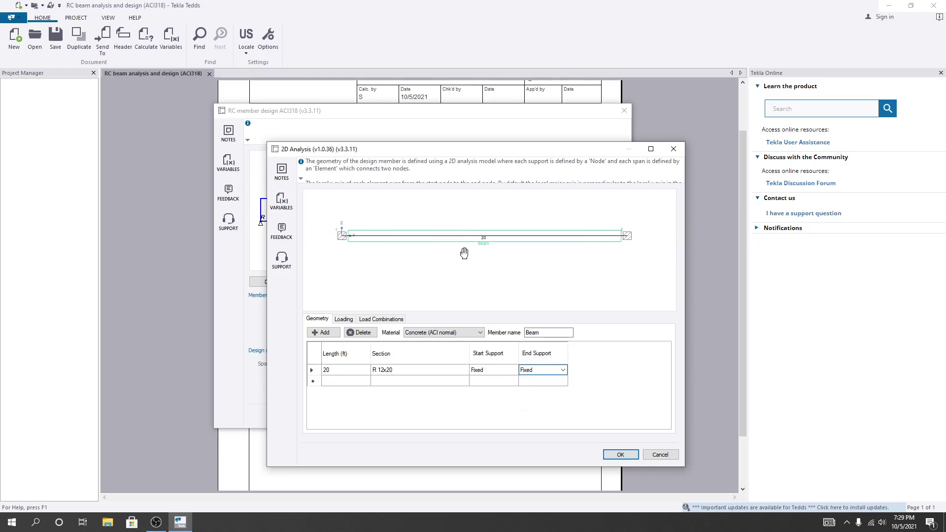
{"action": "left_click_drag", "start_coordinate": [624, 237], "coordinate": [615, 240]}
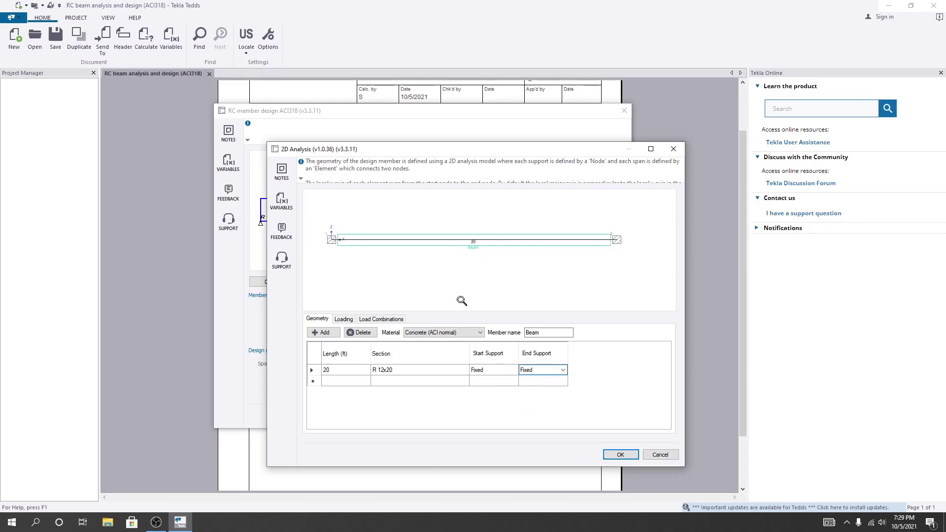
- Check the beam's material choices, keeping Concrete (ACI normal)
{"action": "left_click", "coordinate": [440, 333]}
{"action": "left_click", "coordinate": [487, 414]}
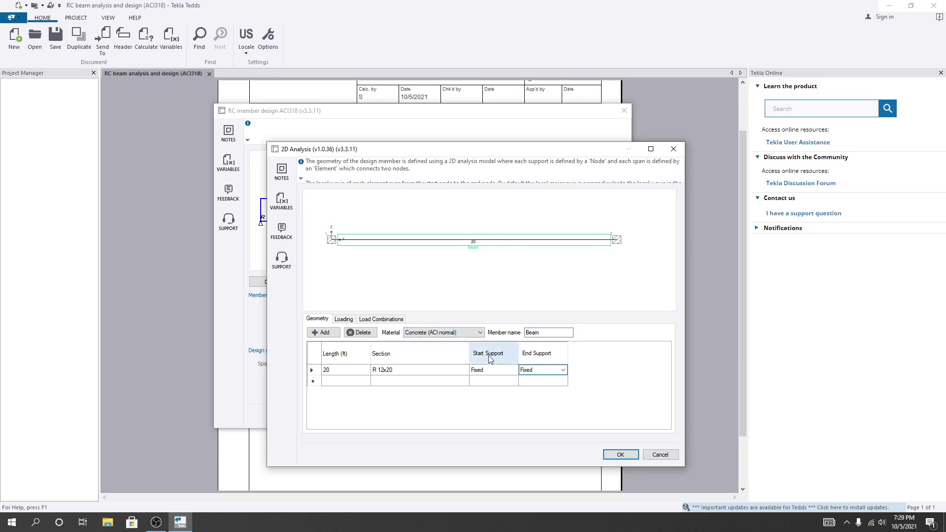
{"action": "left_click", "coordinate": [430, 333]}
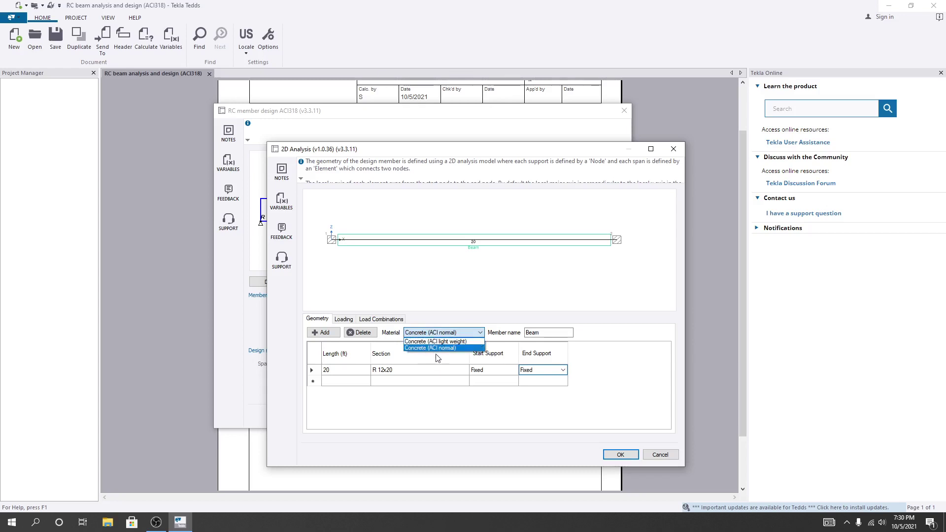
{"action": "left_click", "coordinate": [423, 400]}
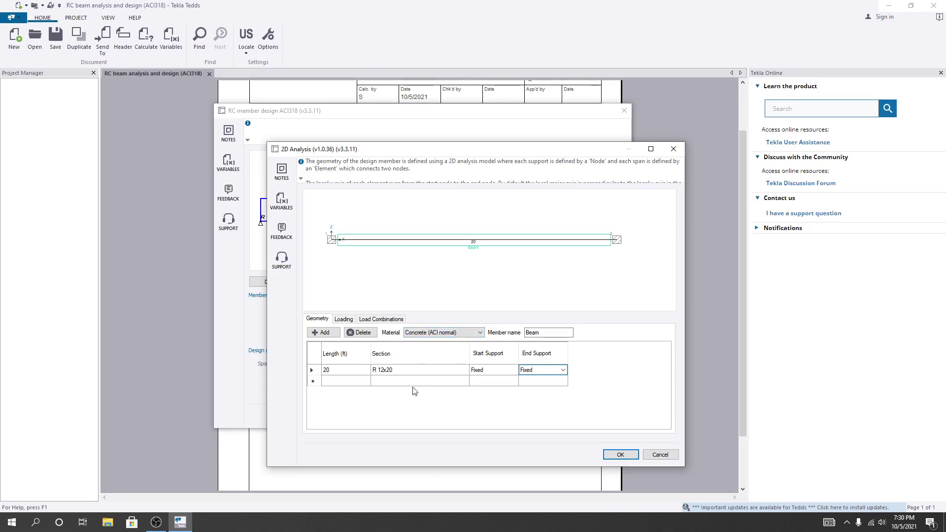
- Set the length of the beam's first span to 15 ft
{"action": "left_click", "coordinate": [409, 370]}
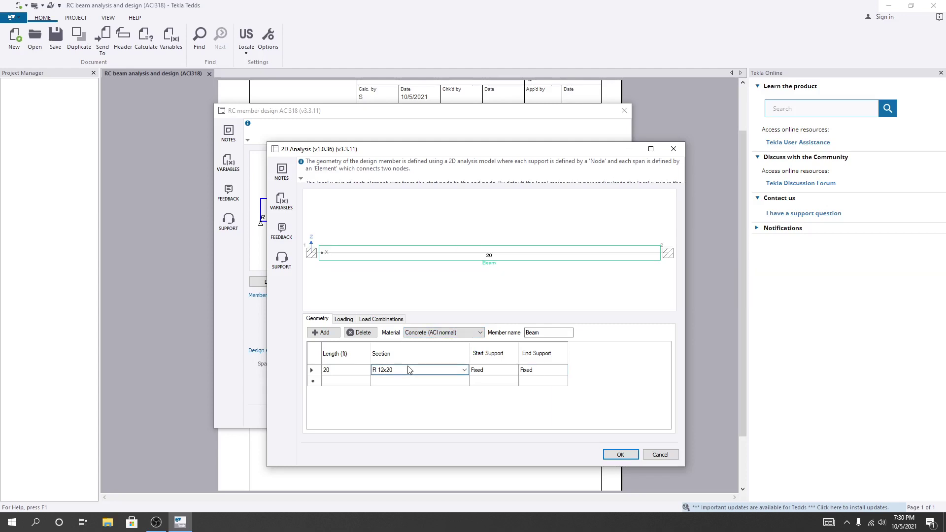
{"action": "left_click", "coordinate": [465, 370]}
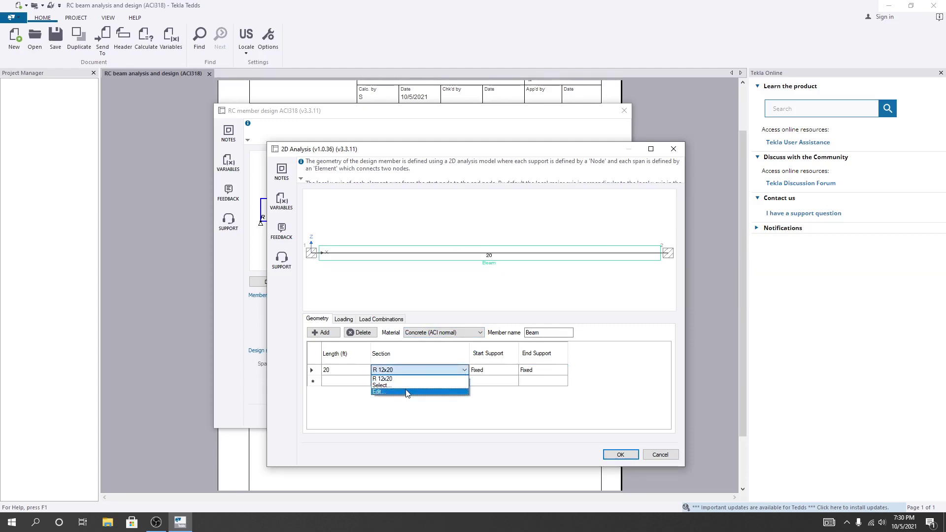
{"action": "left_click", "coordinate": [342, 382]}
{"action": "left_click", "coordinate": [335, 374]}
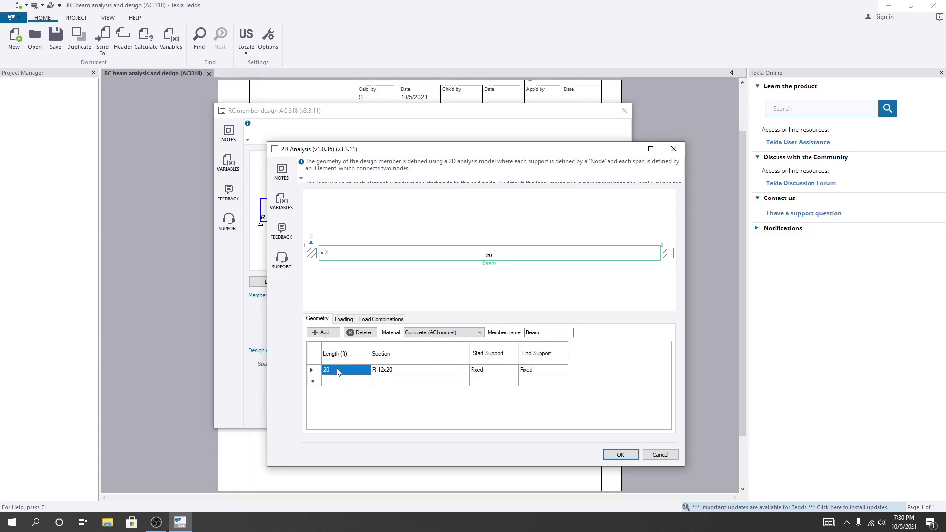
{"action": "type", "text": "15"}
{"action": "left_click", "coordinate": [420, 371]}
{"action": "scroll", "coordinate": [510, 268], "scroll_direction": "up", "scroll_amount": 2}
{"action": "scroll", "coordinate": [486, 279], "scroll_direction": "down", "scroll_amount": 4}
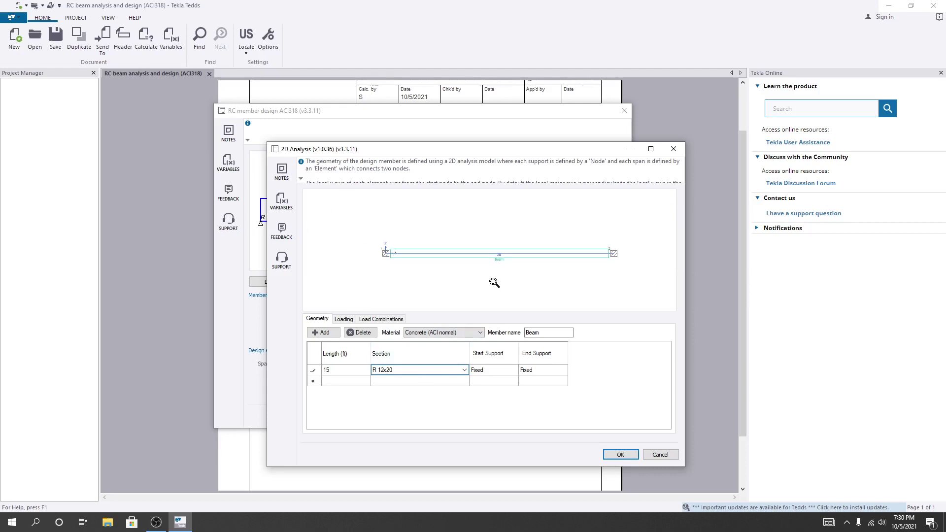
{"action": "left_click", "coordinate": [342, 374]}
{"action": "left_click", "coordinate": [341, 371]}
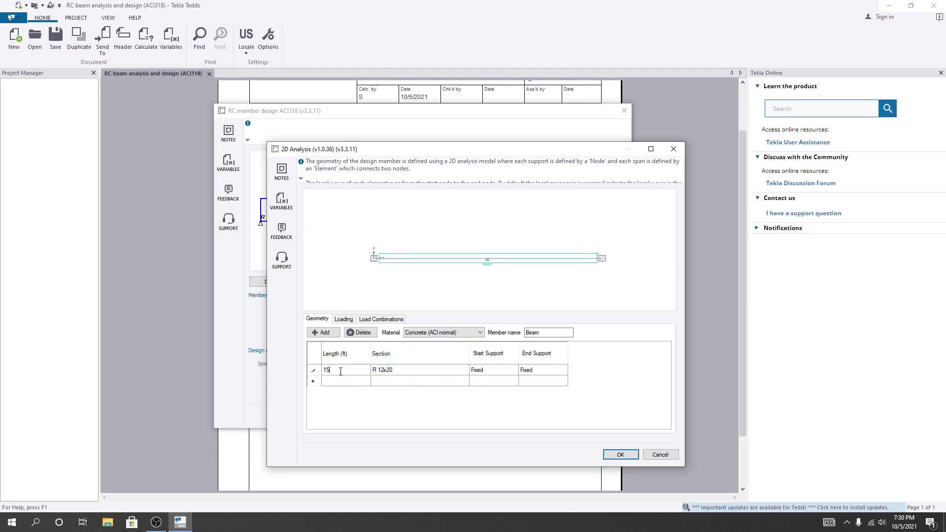
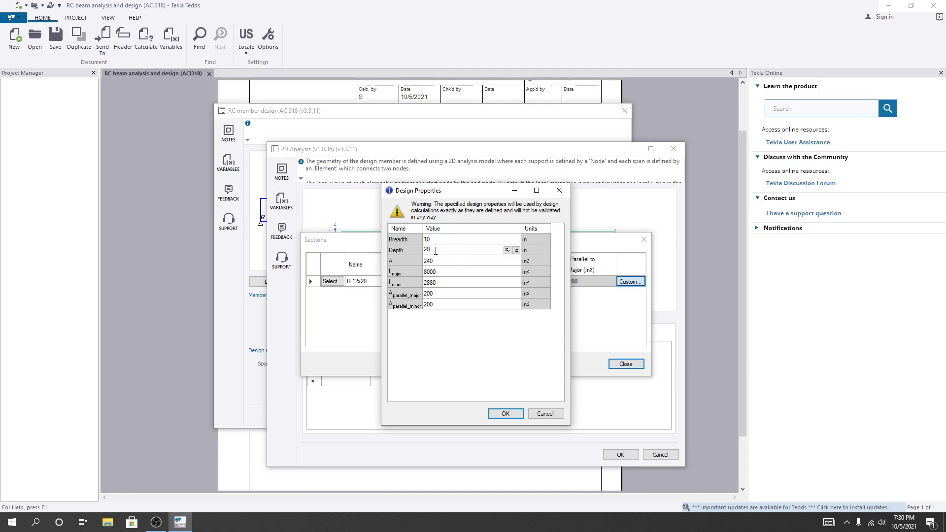
- Try customising the section's design properties with a breadth of 10 in and a depth of 15 in
{"action": "type", "text": "15"}
{"action": "left_click", "coordinate": [441, 240]}
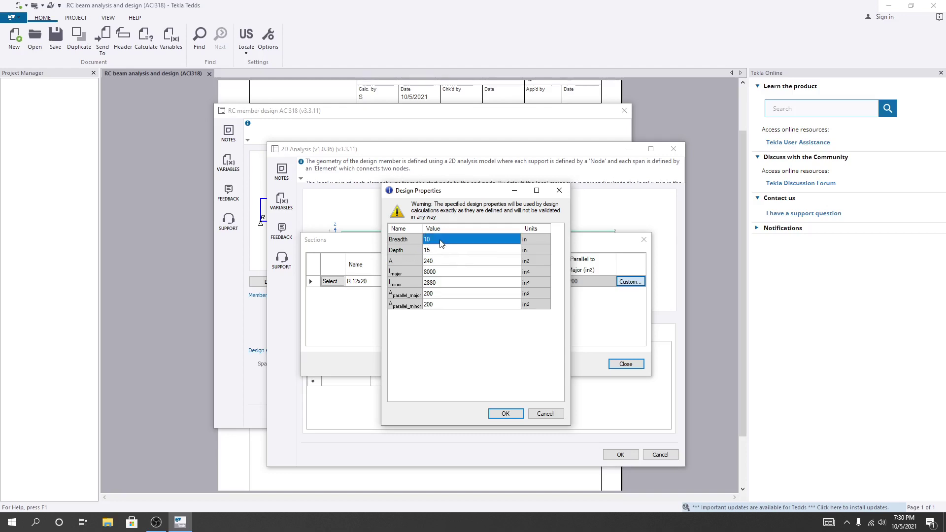
{"action": "left_click", "coordinate": [505, 413]}
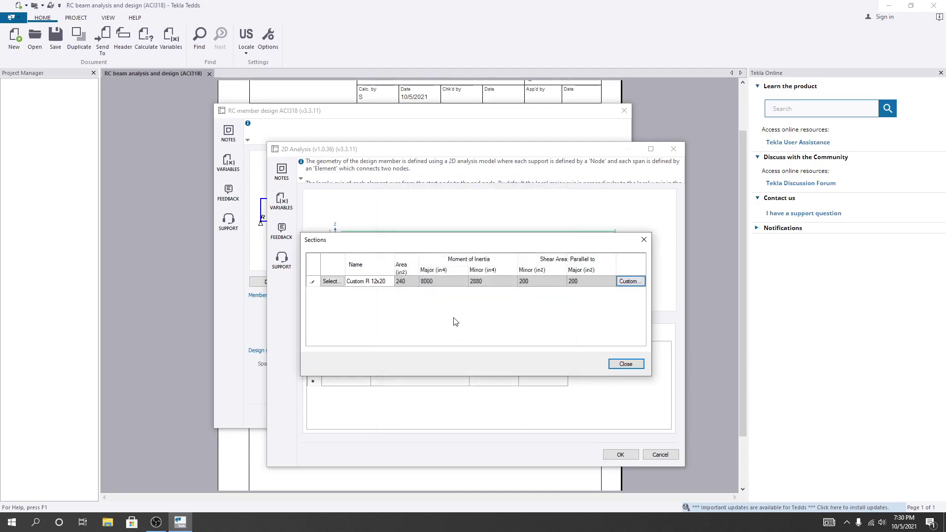
{"action": "left_click", "coordinate": [377, 282]}
{"action": "left_click", "coordinate": [377, 281]}
{"action": "left_click", "coordinate": [563, 285]}
- Define the beam section as a rectangular concrete section 10 in wide and 15 in deep
{"action": "left_click", "coordinate": [339, 284]}
{"action": "left_click", "coordinate": [340, 289]}
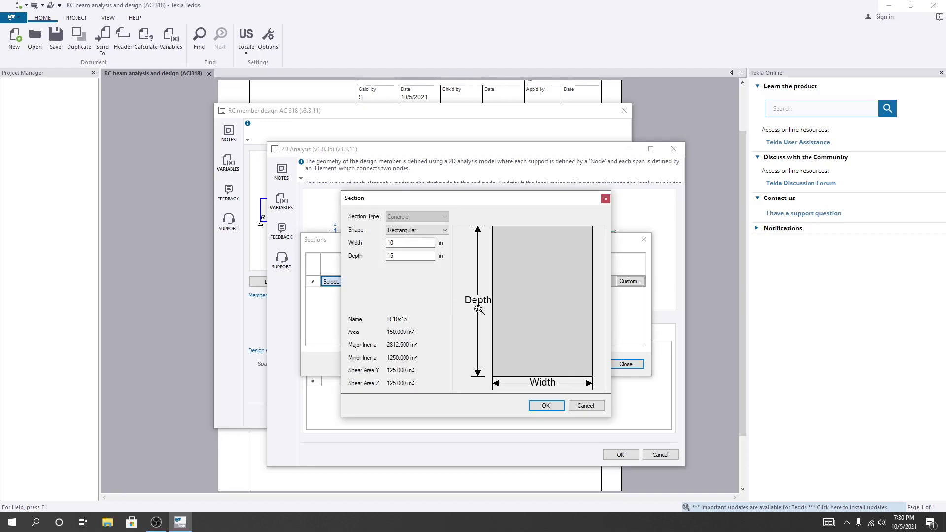
{"action": "key", "text": "Tab"}
{"action": "left_click", "coordinate": [404, 256]}
{"action": "left_click", "coordinate": [445, 230]}
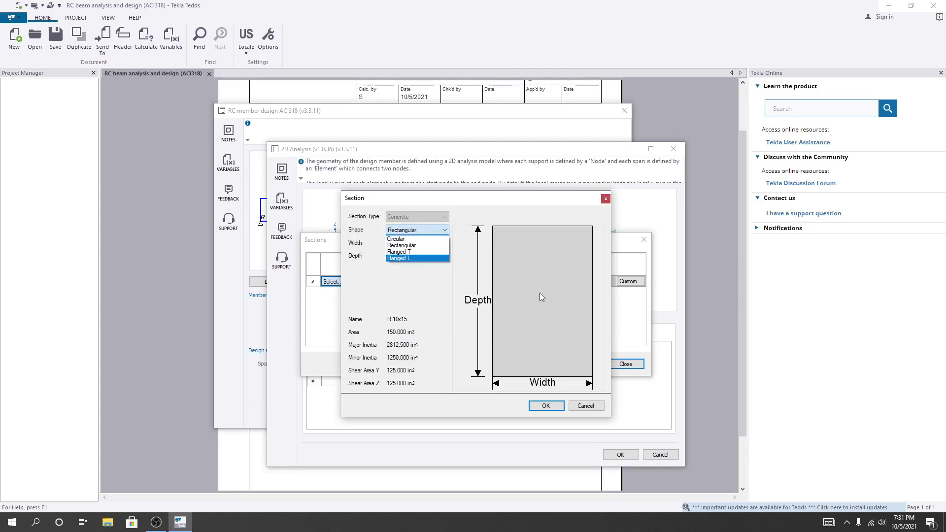
{"action": "left_click", "coordinate": [477, 297]}
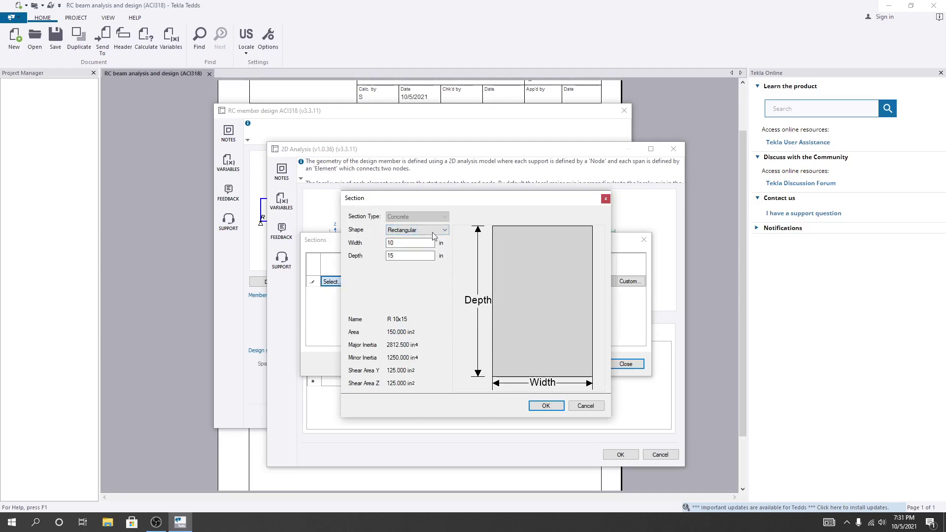
{"action": "left_click", "coordinate": [545, 405]}
{"action": "left_click", "coordinate": [625, 363]}
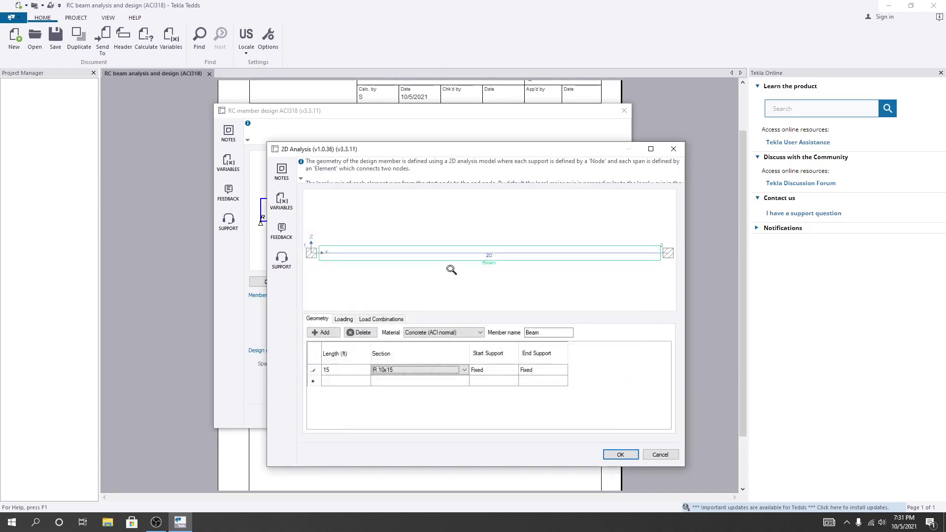
{"action": "scroll", "coordinate": [449, 269], "scroll_direction": "down", "scroll_amount": 2}
- Add a second 20 ft beam span with section R 10x15 and fixed supports at both ends, and accept the geometry
{"action": "left_click", "coordinate": [350, 381]}
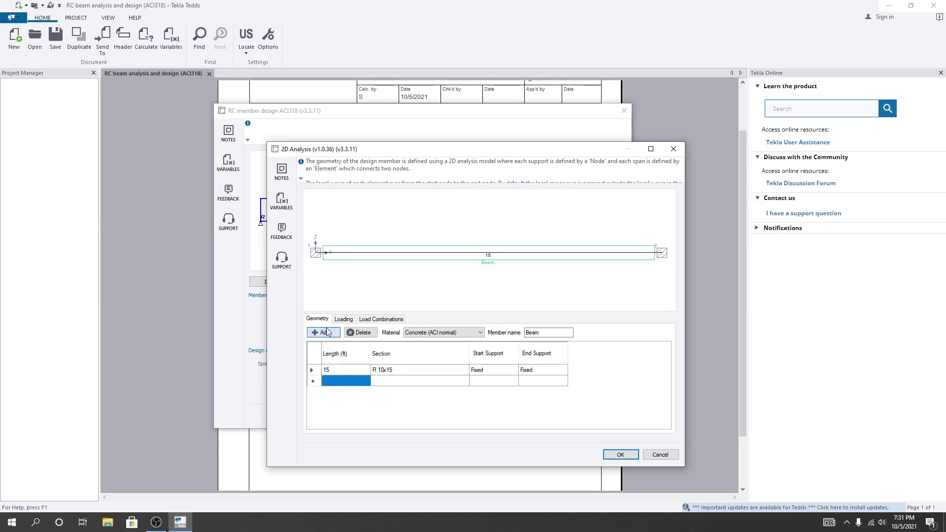
{"action": "left_click", "coordinate": [345, 381]}
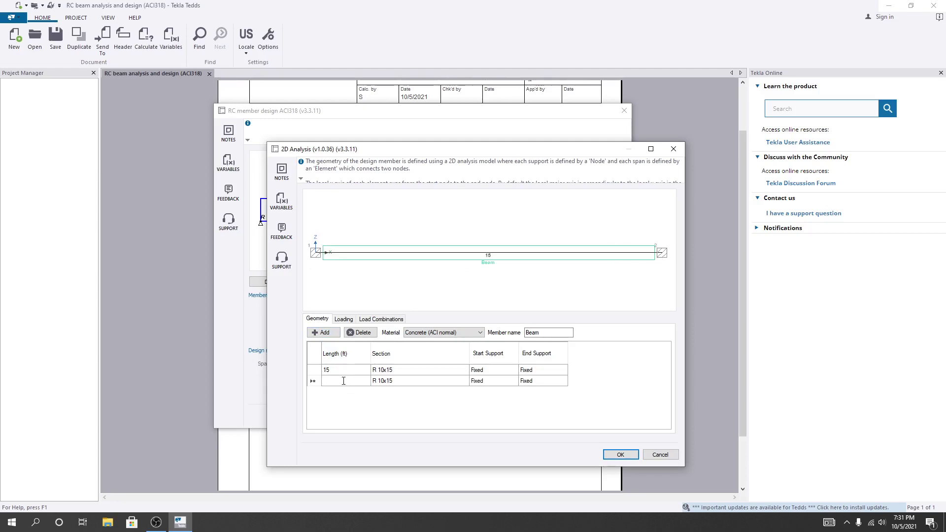
{"action": "type", "text": "20"}
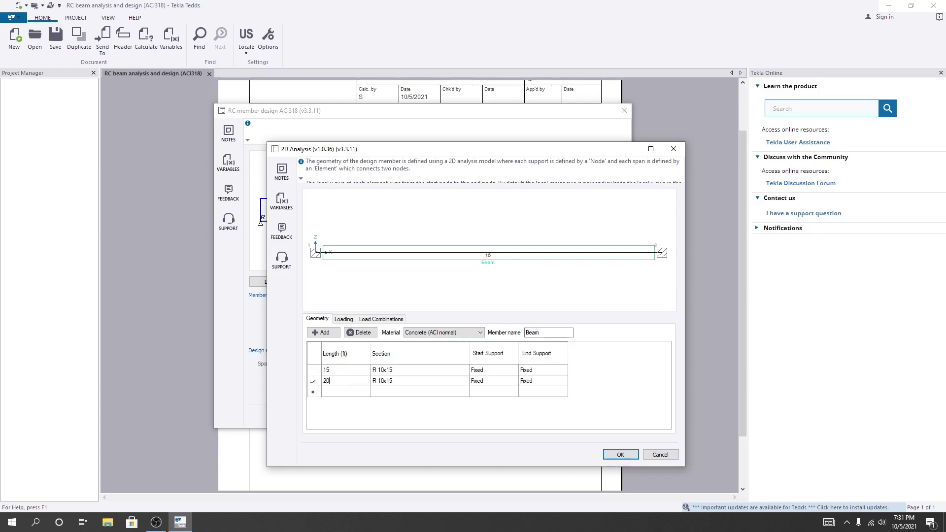
{"action": "left_click", "coordinate": [439, 381]}
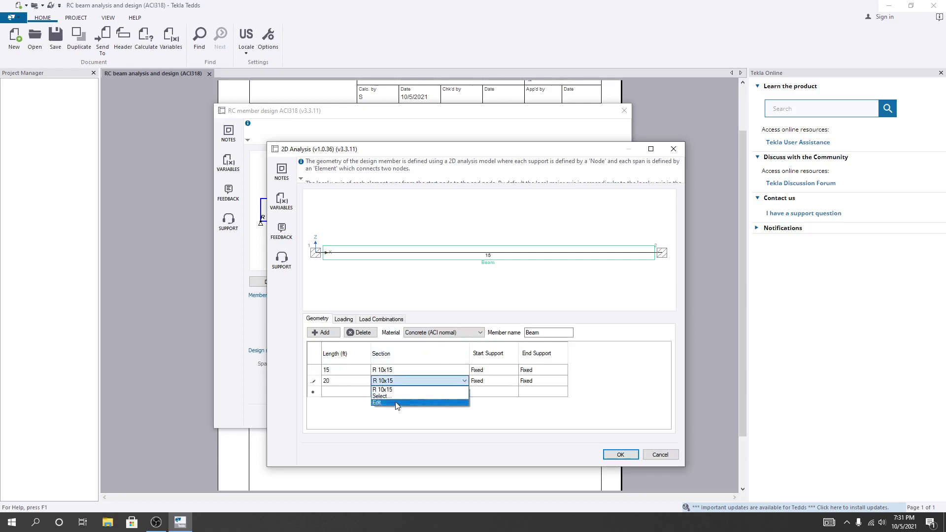
{"action": "left_click", "coordinate": [396, 392]}
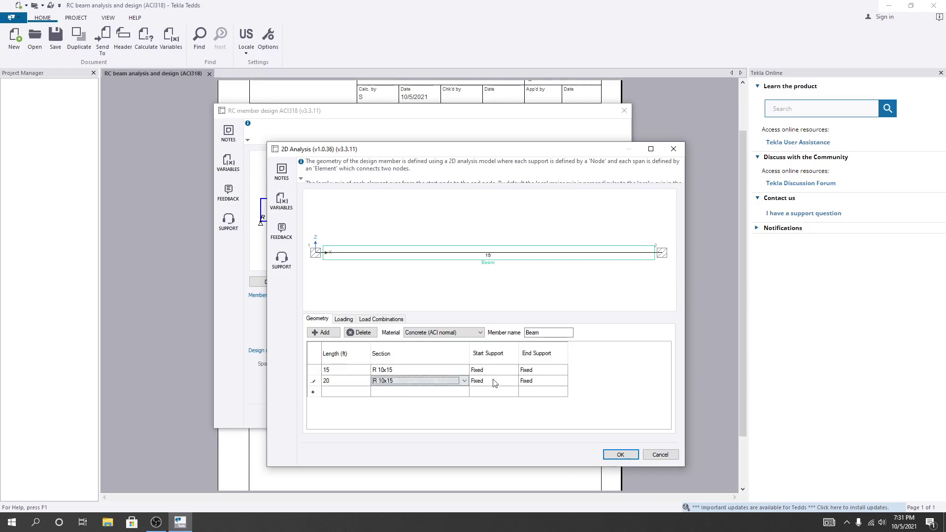
{"action": "left_click", "coordinate": [540, 383]}
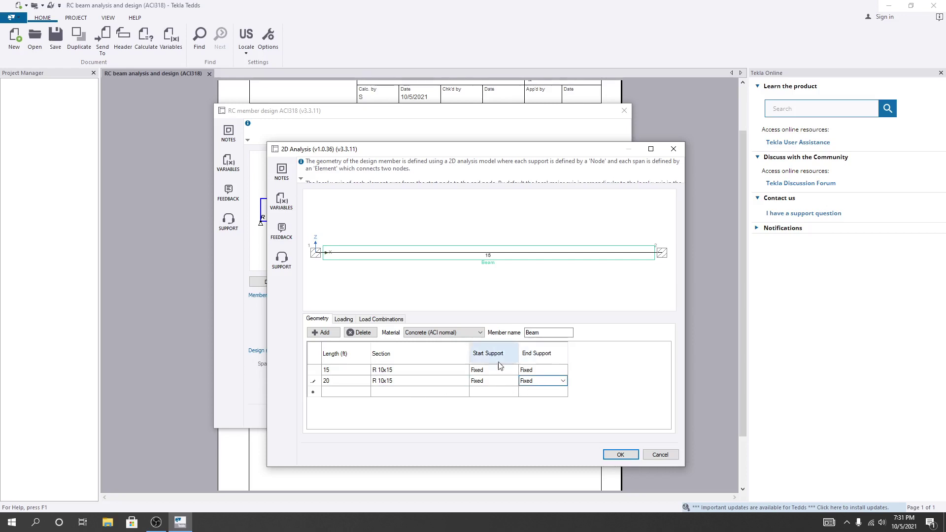
{"action": "left_click", "coordinate": [619, 455]}
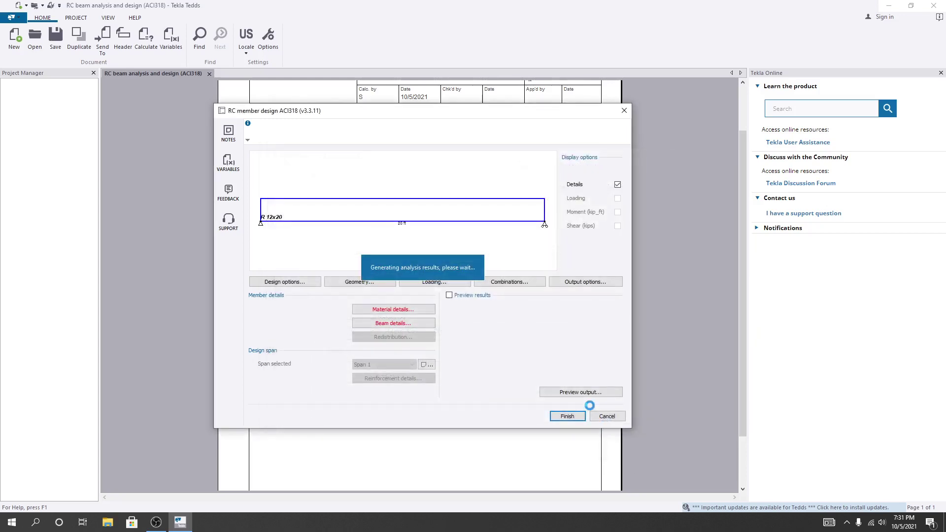
{"action": "left_click", "coordinate": [431, 226]}
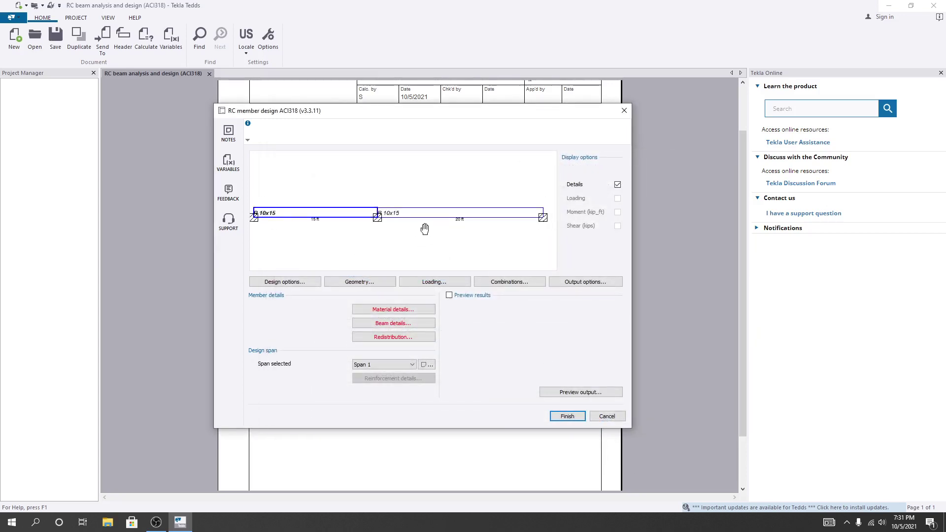
{"action": "left_click", "coordinate": [343, 239]}
{"action": "left_click", "coordinate": [397, 248]}
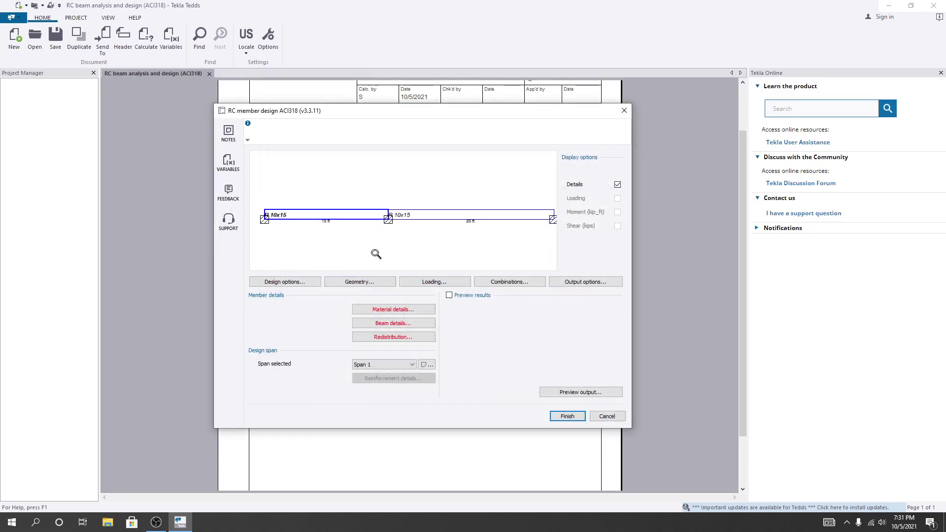
- Open the beam's loading, review the Dead and Live load cases, and add a fourth load case without choosing a type
{"action": "left_click", "coordinate": [432, 283]}
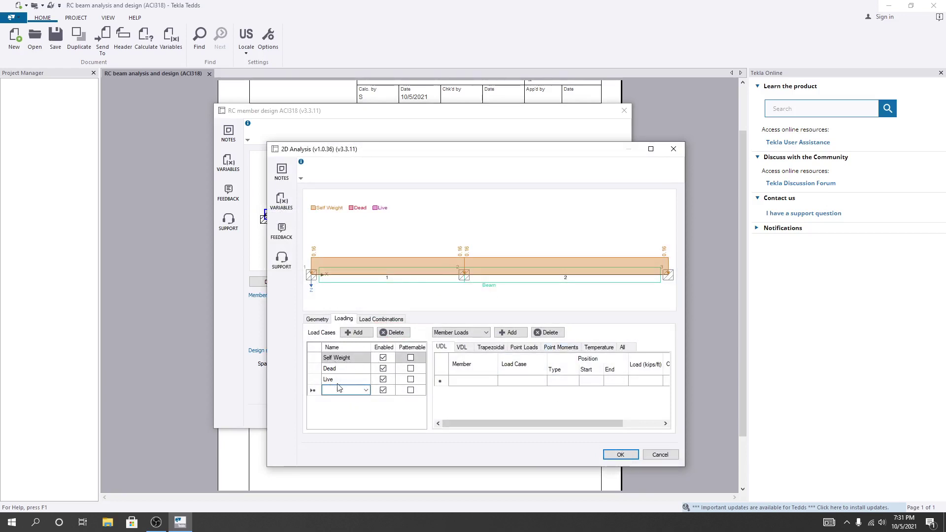
{"action": "left_click", "coordinate": [365, 369]}
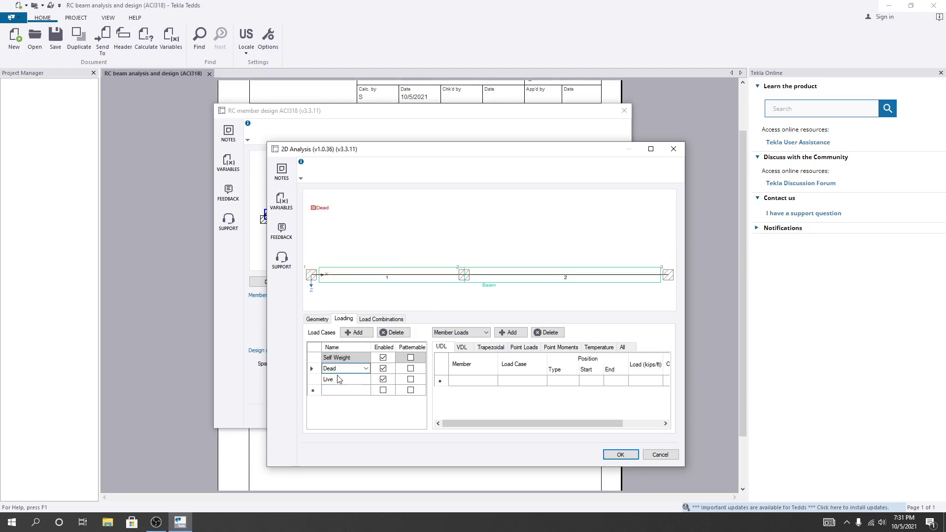
{"action": "left_click", "coordinate": [351, 380]}
{"action": "left_click", "coordinate": [364, 392]}
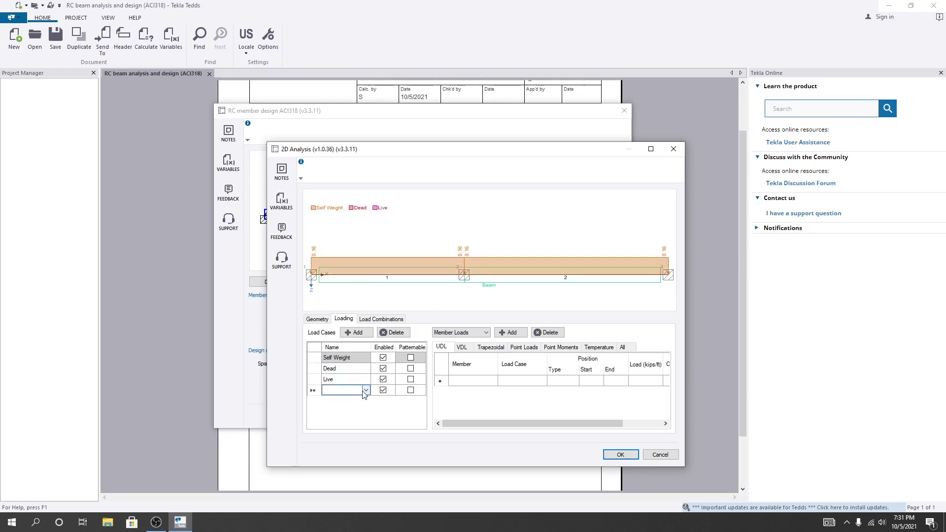
{"action": "left_click", "coordinate": [364, 390]}
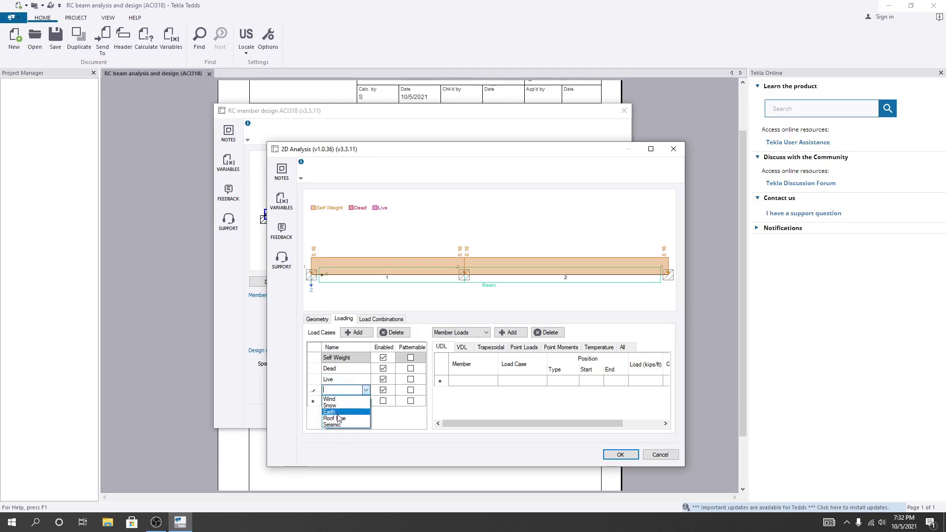
{"action": "left_click", "coordinate": [415, 423]}
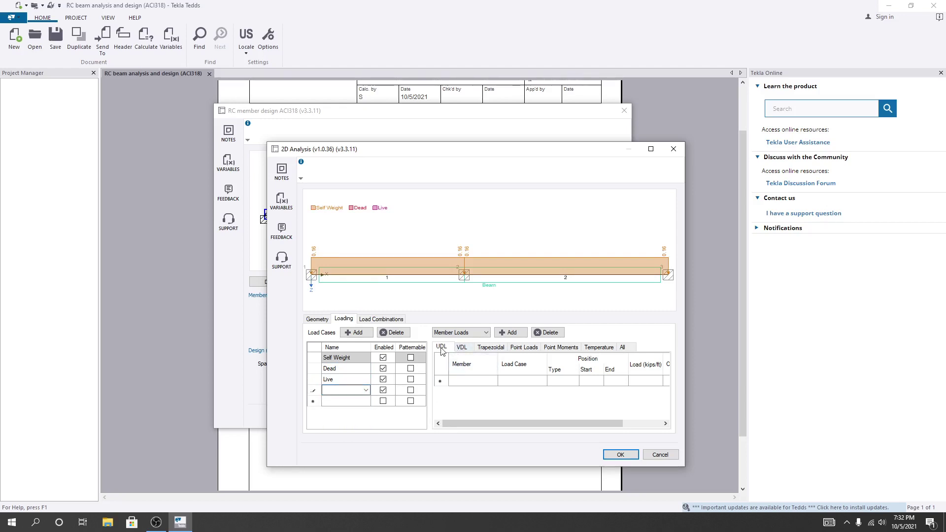
- Add a uniformly distributed load of 0.5 kips/ft on the whole beam in the Dead load case
{"action": "left_click", "coordinate": [470, 381]}
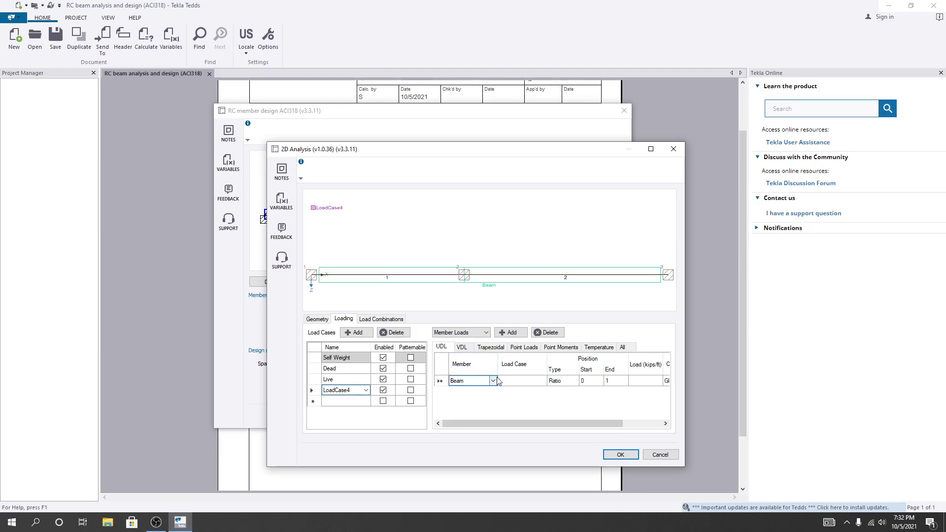
{"action": "left_click", "coordinate": [494, 381]}
{"action": "left_click", "coordinate": [530, 412]}
{"action": "left_click", "coordinate": [523, 381]}
{"action": "left_click", "coordinate": [542, 380]}
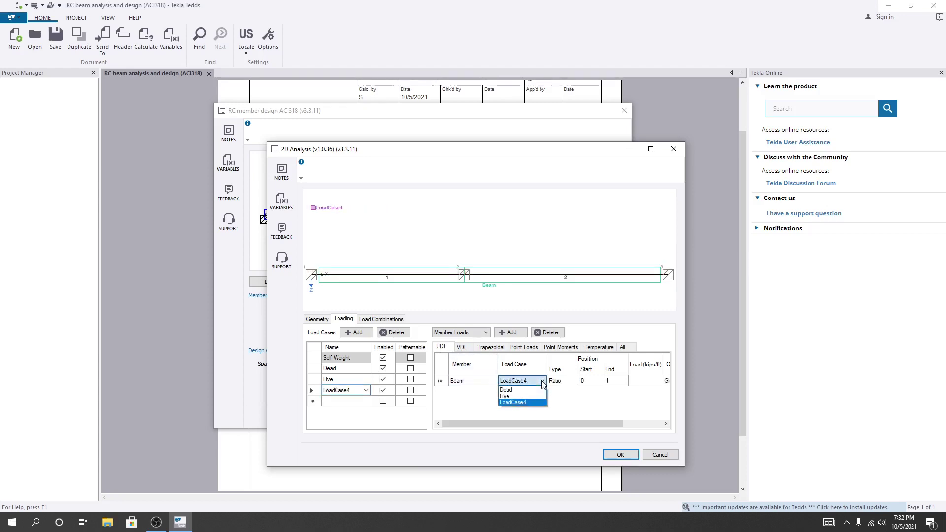
{"action": "left_click", "coordinate": [507, 390]}
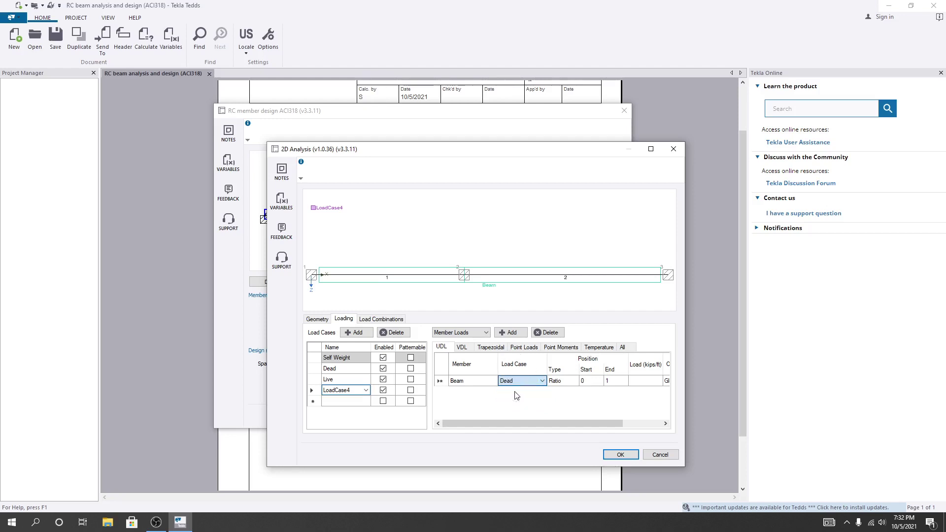
{"action": "left_click_drag", "start_coordinate": [594, 421], "coordinate": [660, 426]}
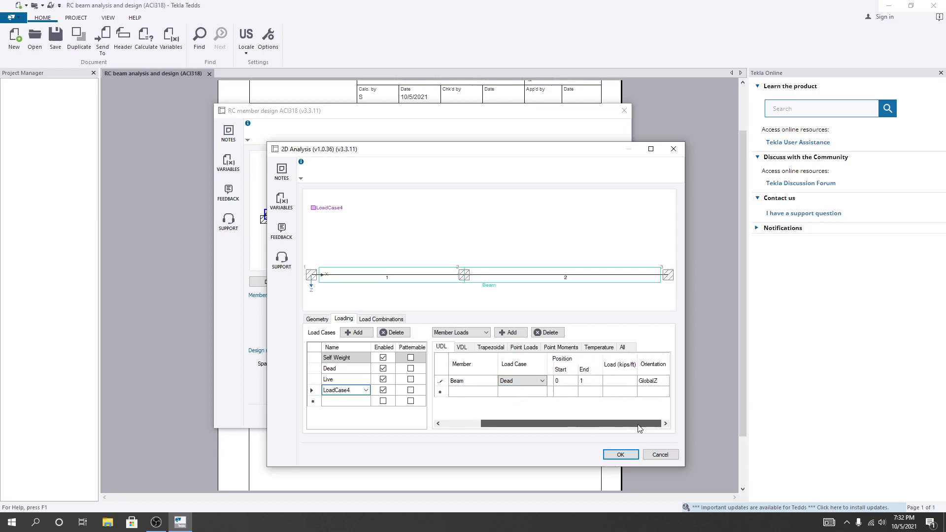
{"action": "left_click", "coordinate": [622, 381]}
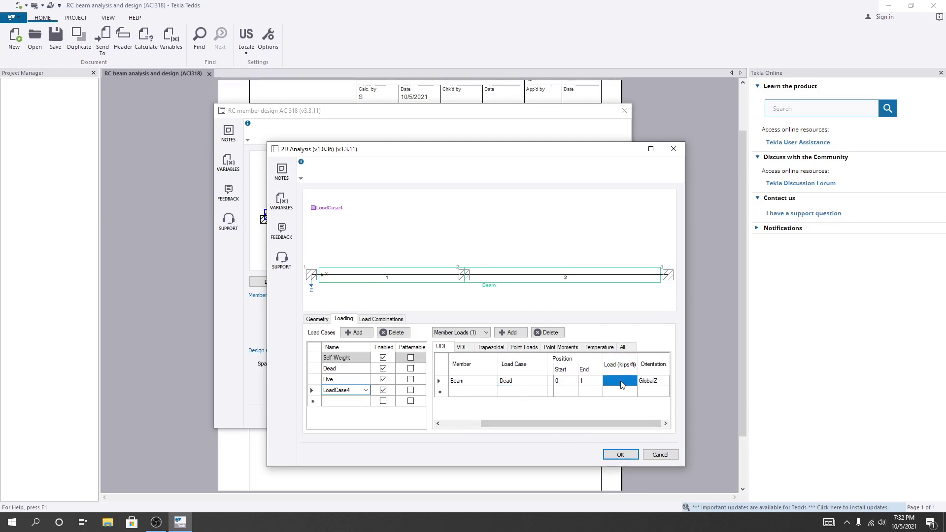
{"action": "left_click", "coordinate": [623, 381]}
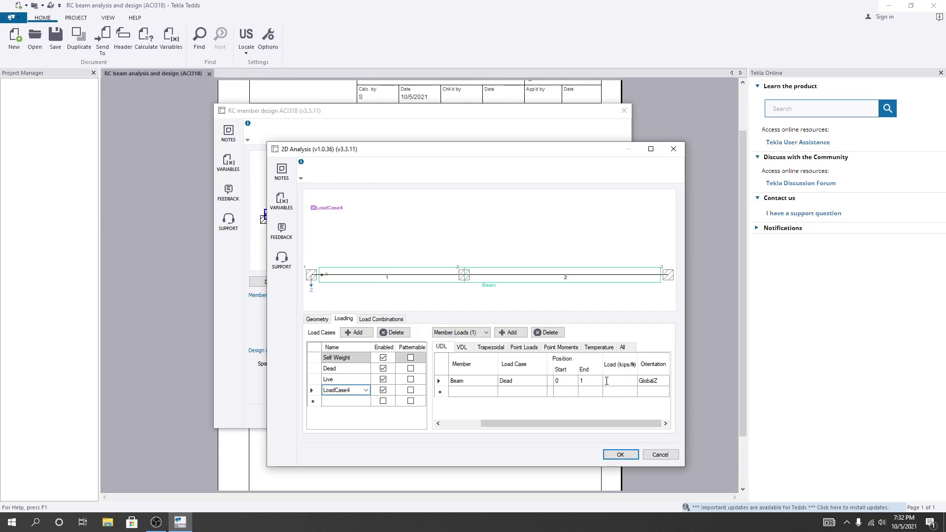
{"action": "type", "text": "0.5"}
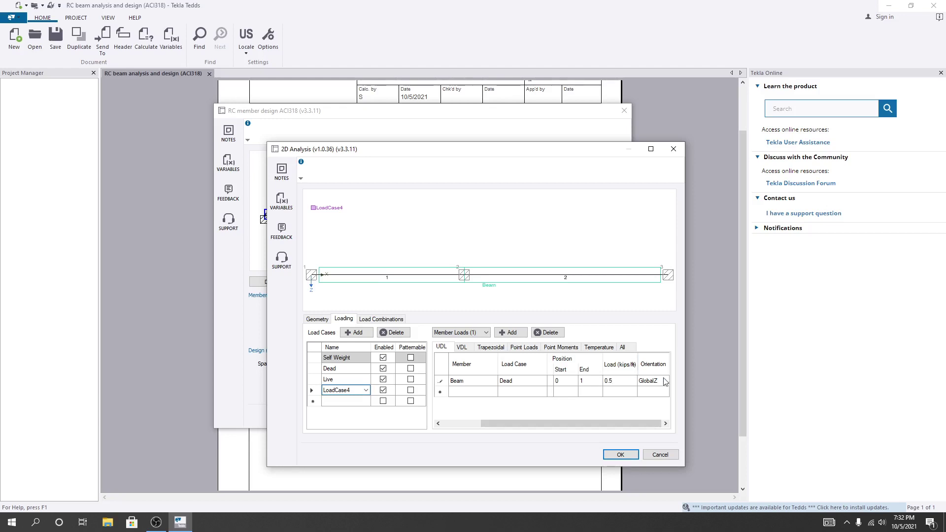
- Add a uniformly distributed load of 0.5 kips/ft on the whole beam in the Live load case
{"action": "left_click", "coordinate": [508, 392]}
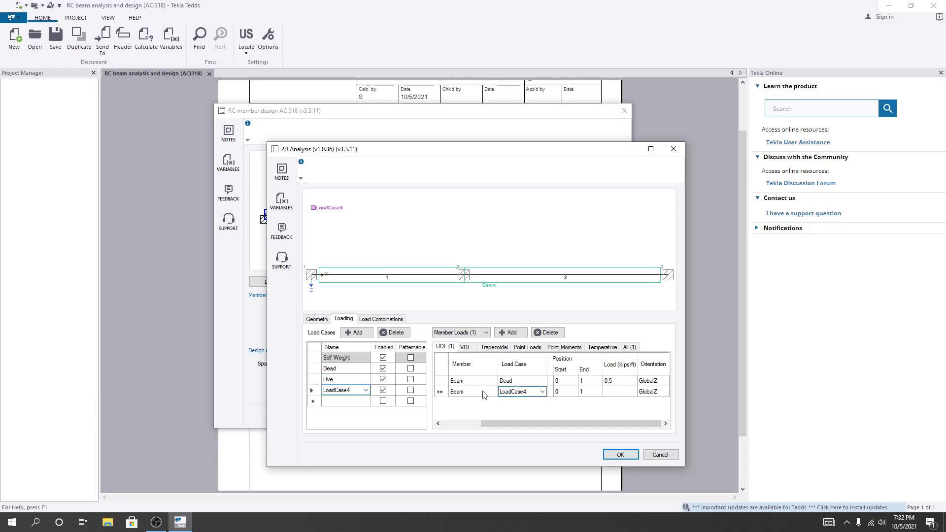
{"action": "left_click", "coordinate": [543, 391]}
{"action": "left_click", "coordinate": [515, 407]}
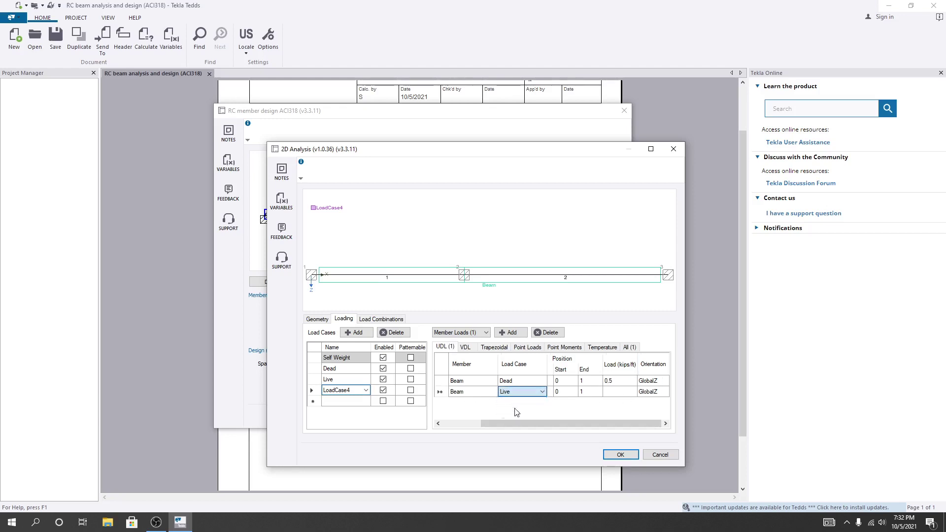
{"action": "left_click", "coordinate": [616, 396]}
{"action": "type", "text": "0.5"}
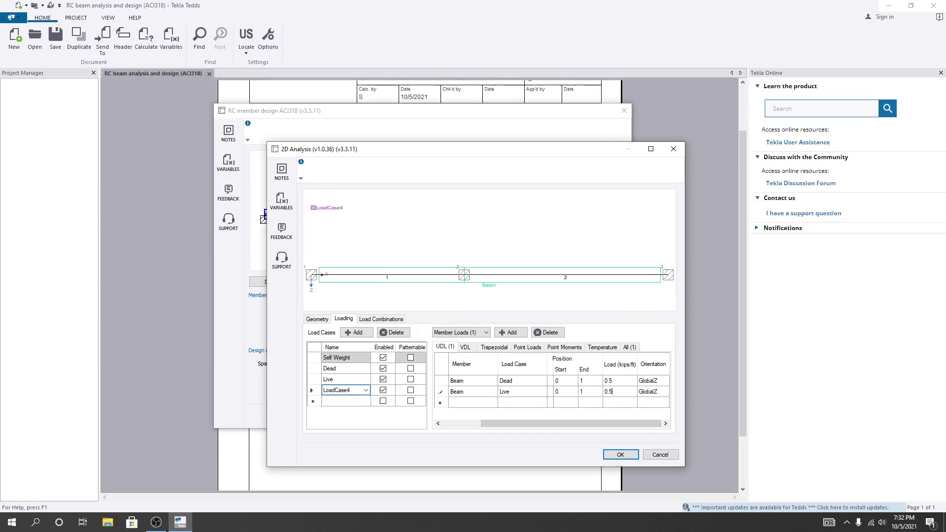
{"action": "left_click", "coordinate": [612, 381]}
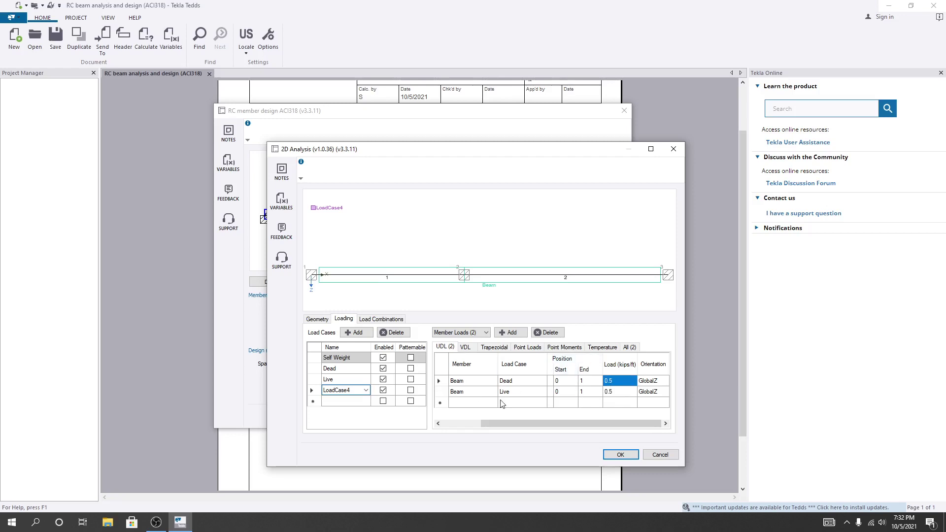
- Look through the input tables for VDL, trapezoidal, point load, point moment and temperature member loads
{"action": "left_click", "coordinate": [468, 348]}
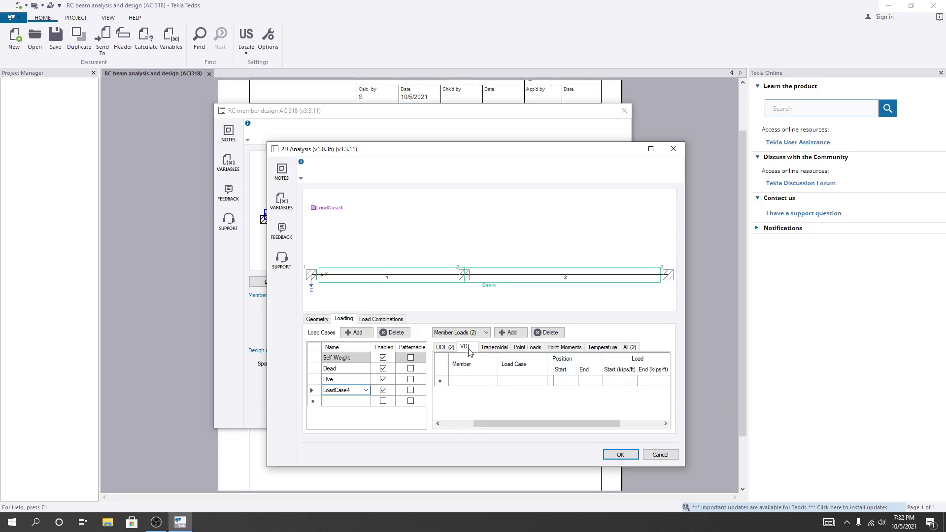
{"action": "left_click", "coordinate": [497, 348]}
{"action": "left_click", "coordinate": [528, 349]}
{"action": "left_click", "coordinate": [572, 350]}
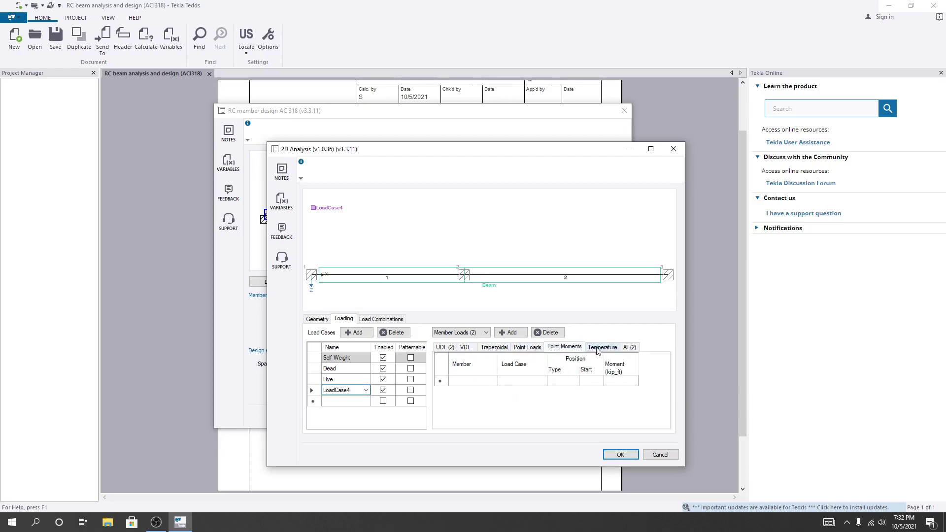
{"action": "left_click", "coordinate": [600, 349]}
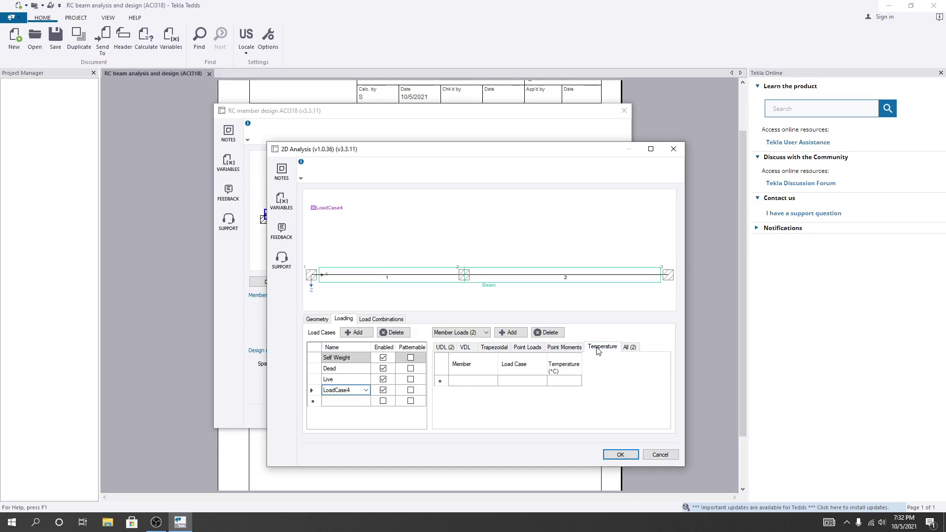
- Set up the load combination generator with ASCE 7 - LRFD, adding 1.4D and 1.2D + 1.6L + 0.5Lr to the selected combinations
{"action": "left_click", "coordinate": [389, 321]}
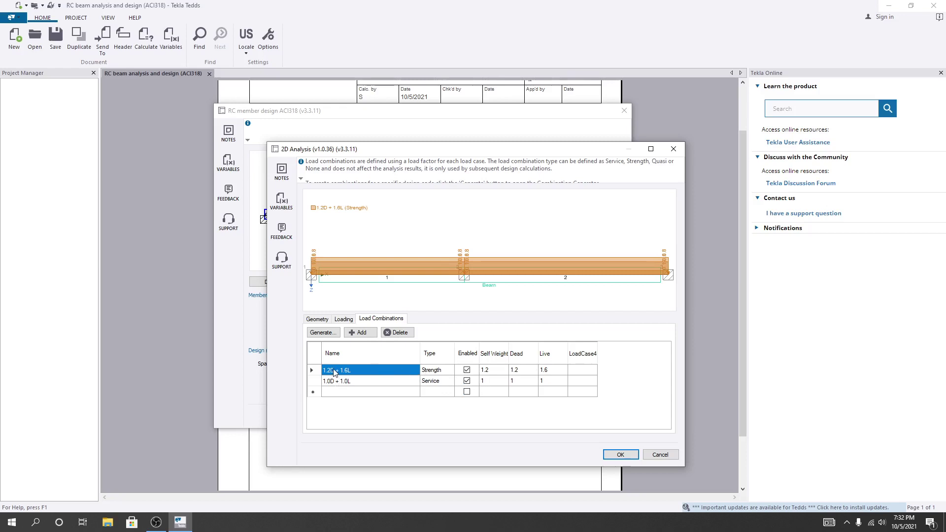
{"action": "left_click", "coordinate": [315, 337]}
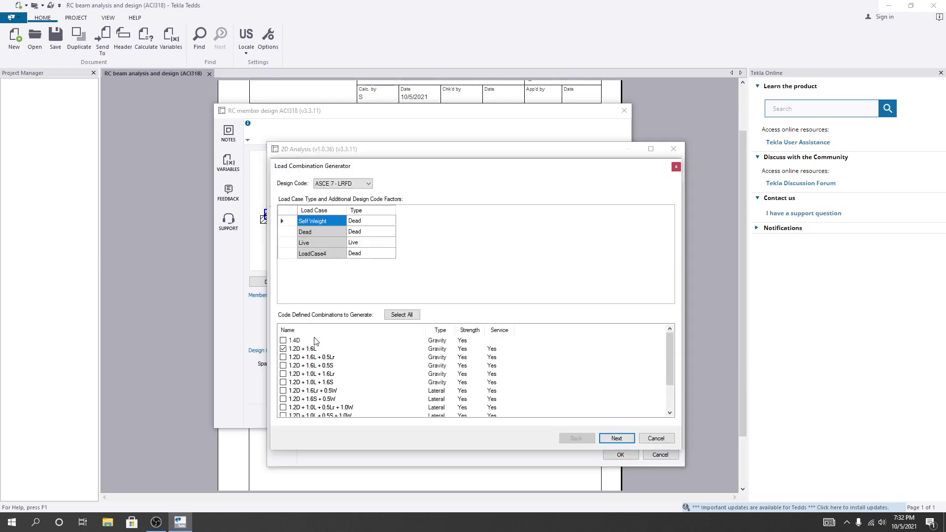
{"action": "scroll", "coordinate": [345, 372], "scroll_direction": "down", "scroll_amount": 2}
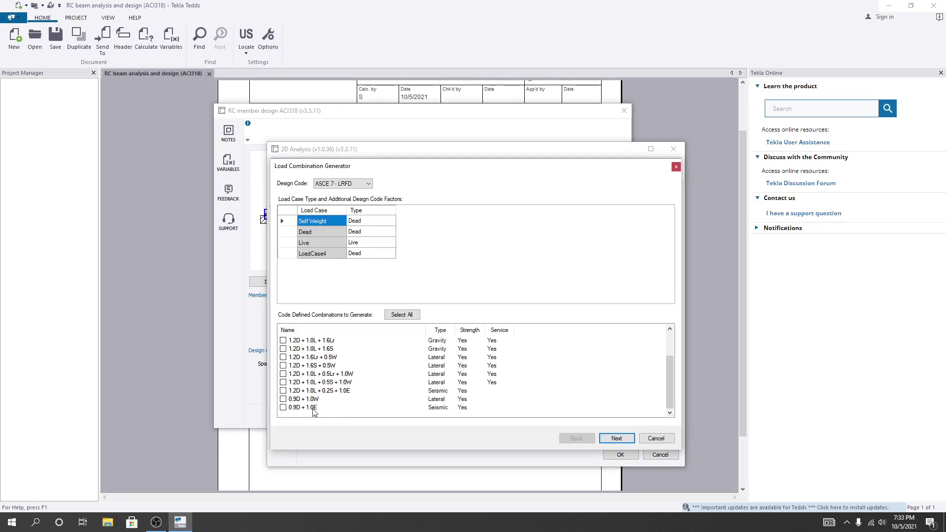
{"action": "scroll", "coordinate": [313, 404], "scroll_direction": "up", "scroll_amount": 2}
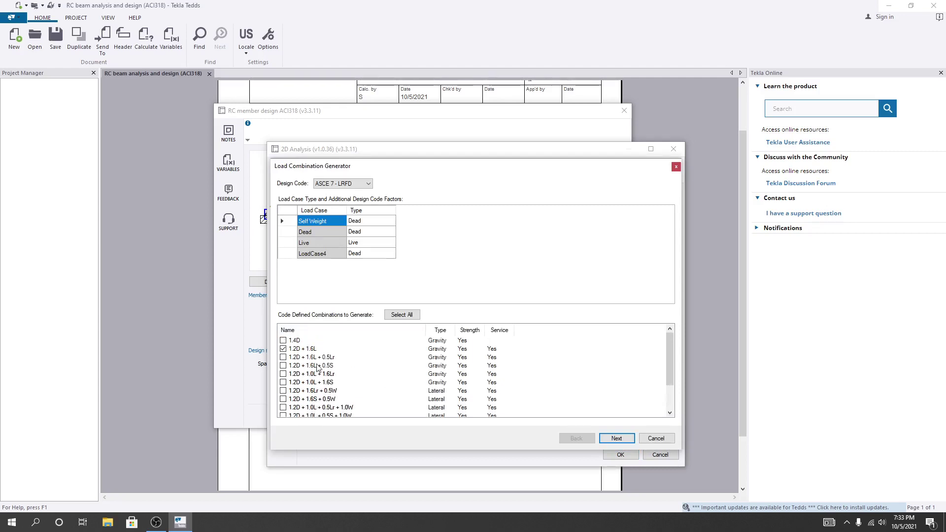
{"action": "left_click", "coordinate": [367, 184]}
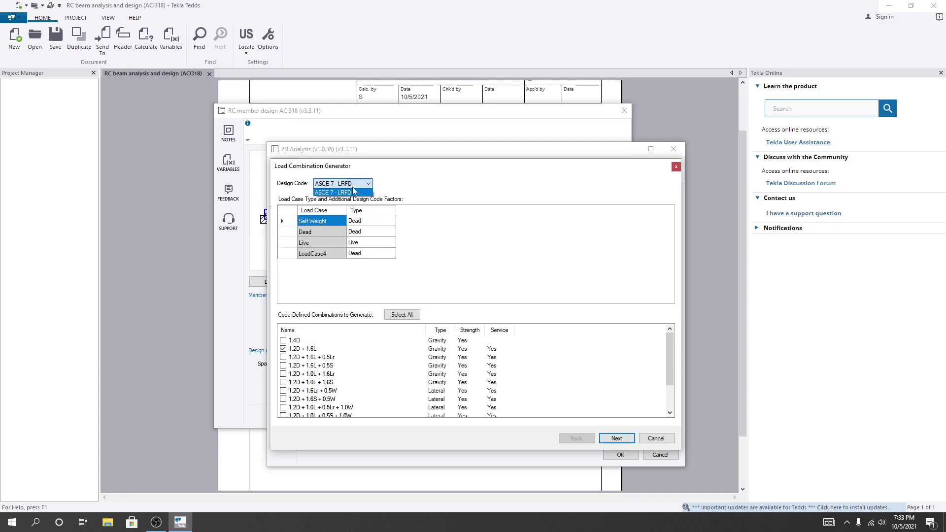
{"action": "left_click", "coordinate": [346, 192]}
{"action": "left_click", "coordinate": [352, 183]}
{"action": "left_click", "coordinate": [354, 192]}
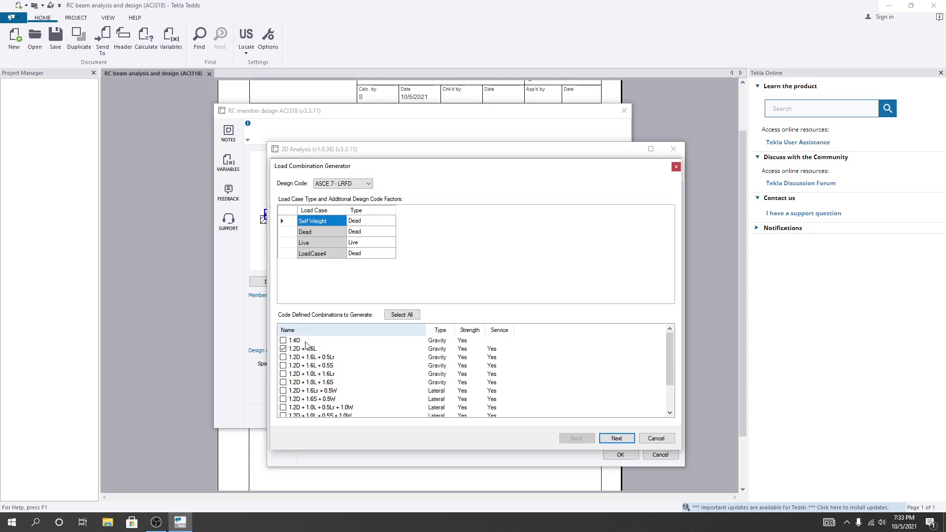
{"action": "left_click", "coordinate": [283, 340]}
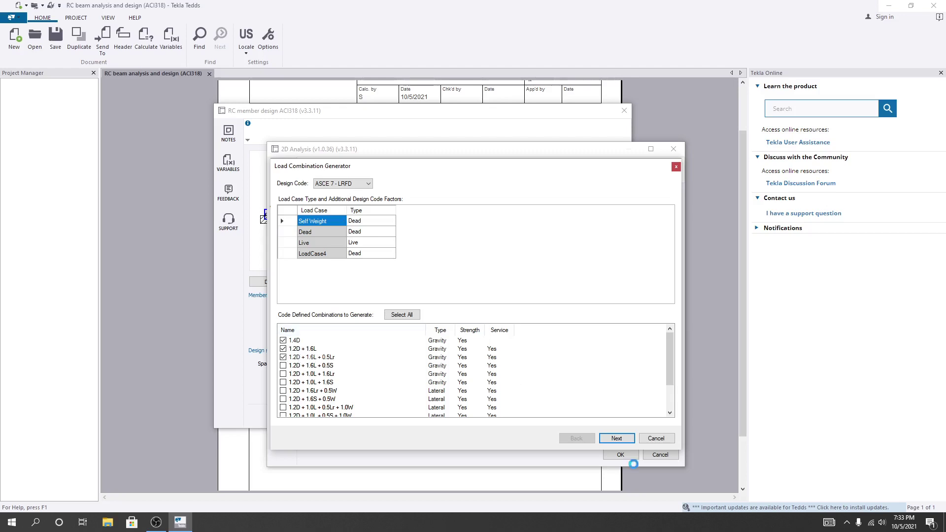
- Generate the selected load combinations and check the load case factors of 1.2D + 1.6L and 1.0D + 1.0L
{"action": "left_click", "coordinate": [617, 438]}
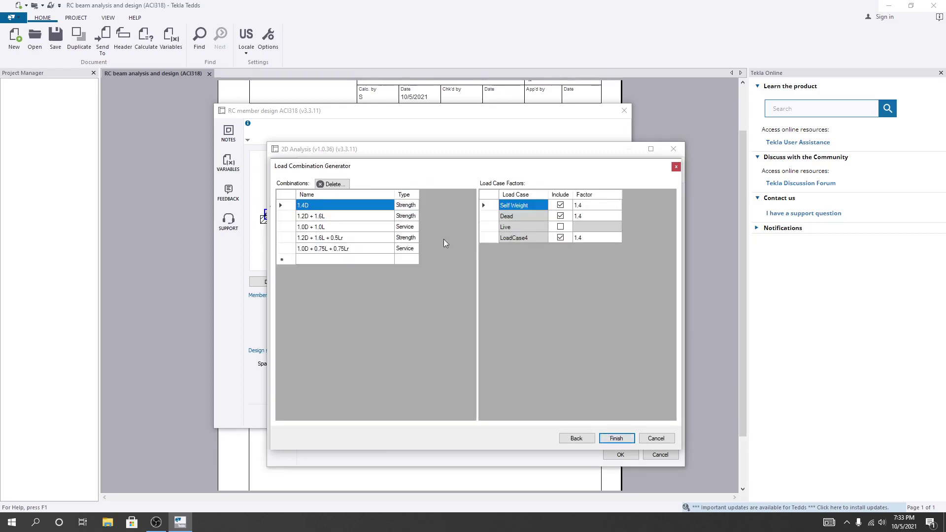
{"action": "left_click", "coordinate": [617, 438]}
{"action": "left_click", "coordinate": [291, 216]}
{"action": "left_click", "coordinate": [290, 228]}
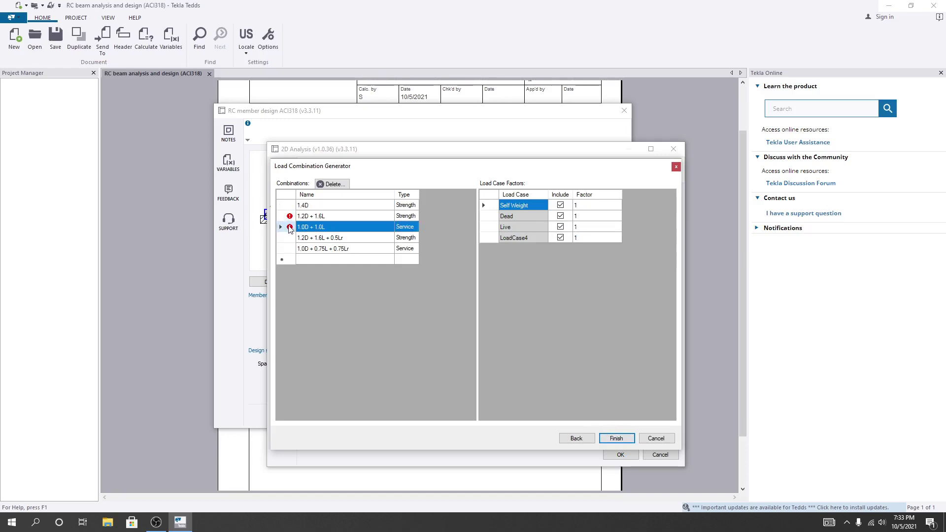
{"action": "key", "text": "Up"}
{"action": "key", "text": "Down"}
{"action": "key", "text": "Up"}
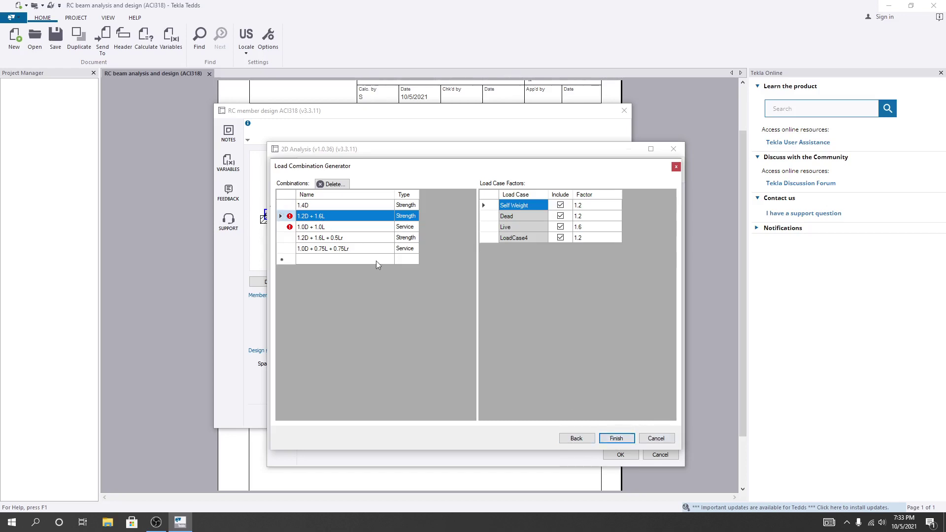
- Set 1.0D + 1.0L to Strength and 1.2D + 1.6L to Service, then finish the combinations and accept the 2D analysis data
{"action": "left_click", "coordinate": [394, 231]}
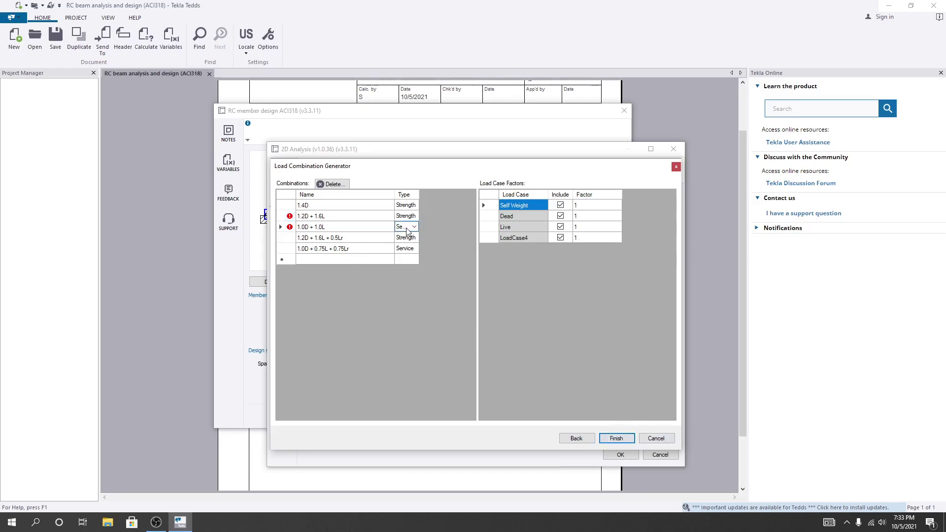
{"action": "left_click", "coordinate": [418, 227]}
{"action": "left_click", "coordinate": [415, 242]}
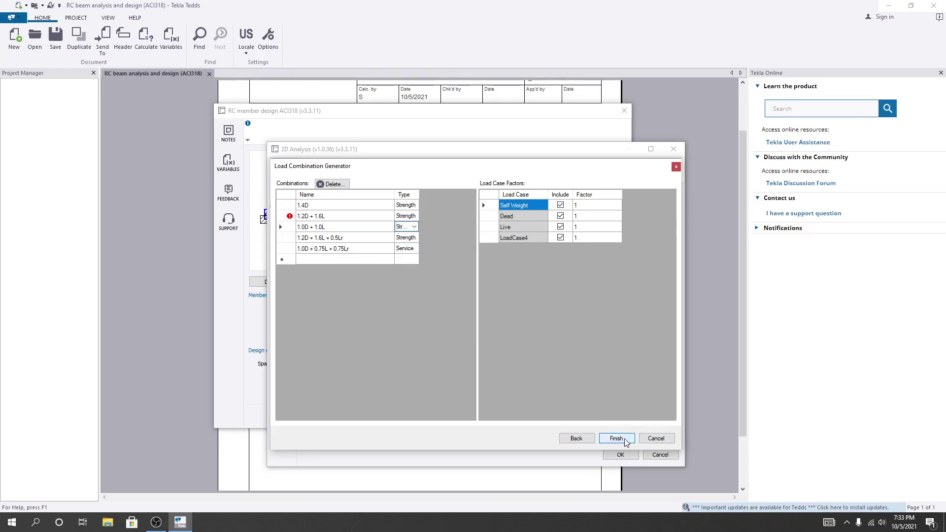
{"action": "left_click", "coordinate": [415, 217]}
{"action": "left_click", "coordinate": [416, 217]}
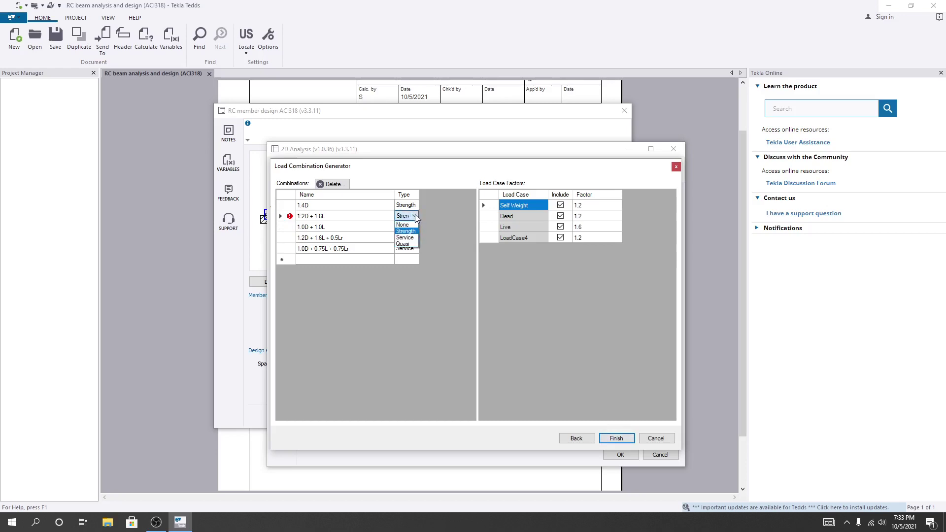
{"action": "left_click", "coordinate": [417, 237]}
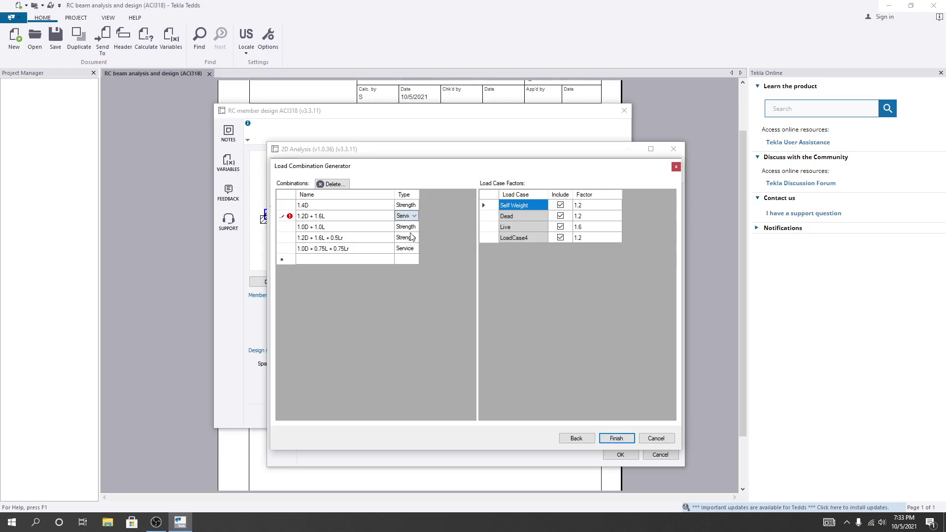
{"action": "left_click", "coordinate": [616, 438]}
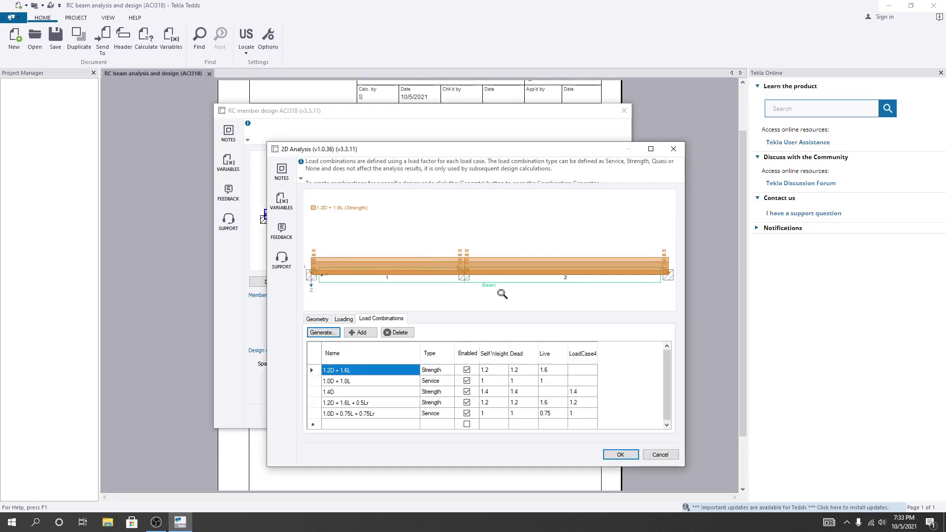
{"action": "left_click", "coordinate": [620, 454]}
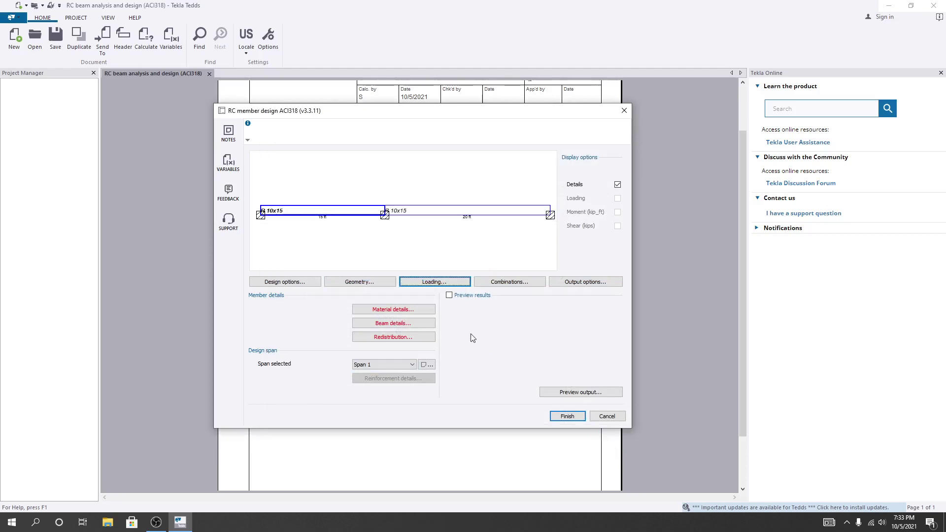
- Enable the results preview and define the materials with 3000 psi concrete compressive strength and 60000 psi reinforcement yield strength
{"action": "left_click", "coordinate": [449, 296]}
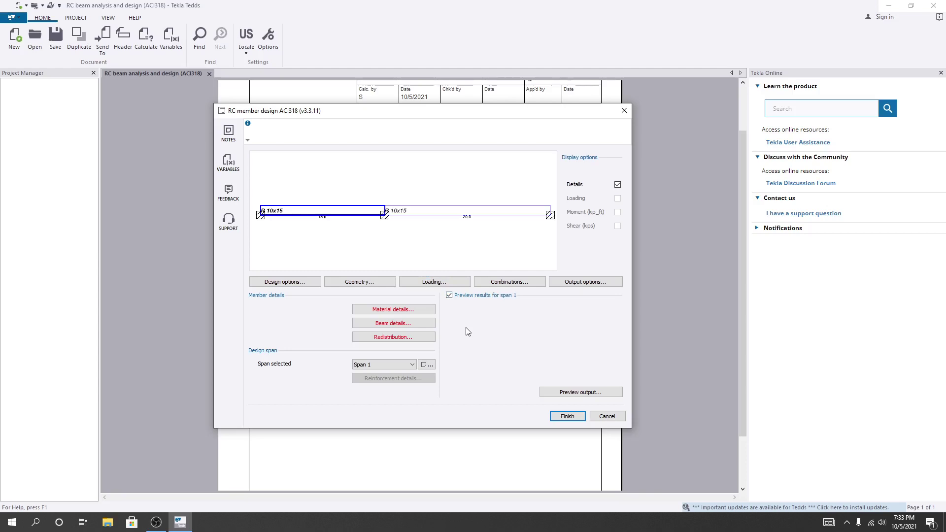
{"action": "left_click", "coordinate": [387, 310]}
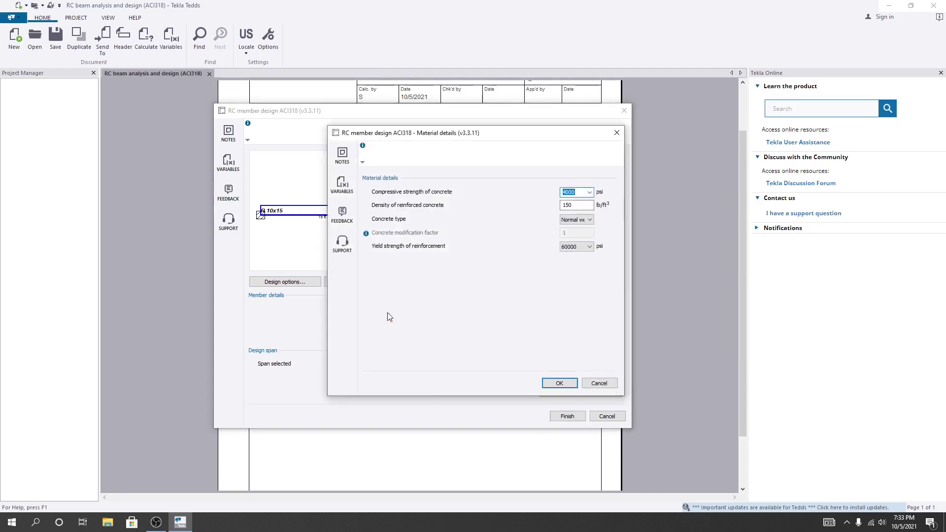
{"action": "left_click", "coordinate": [590, 193]}
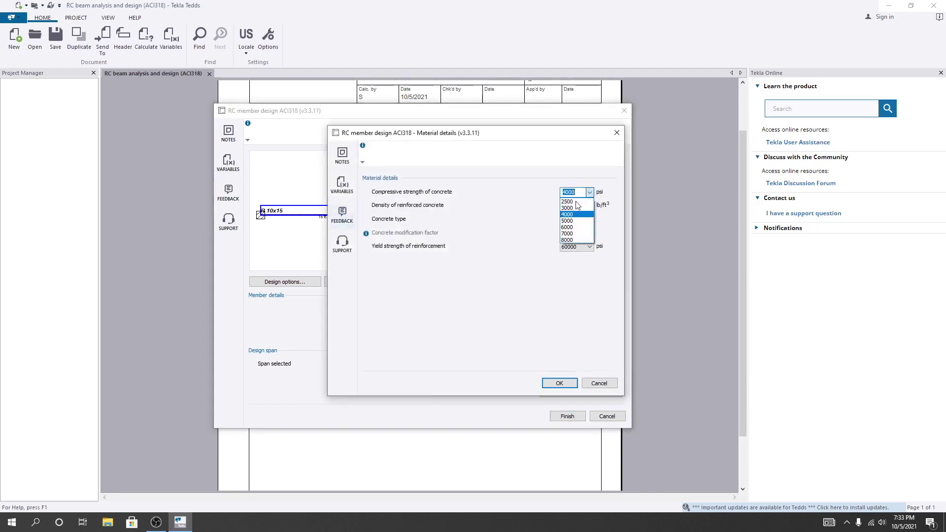
{"action": "left_click", "coordinate": [586, 204]}
{"action": "left_click", "coordinate": [580, 193]}
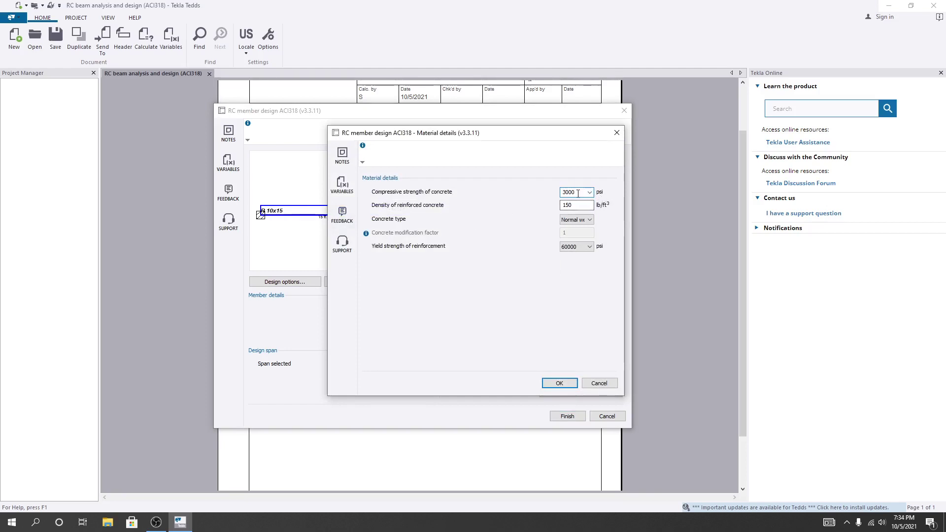
{"action": "double_click", "coordinate": [583, 203]}
{"action": "left_click", "coordinate": [576, 220]}
{"action": "left_click", "coordinate": [388, 247]}
{"action": "left_click", "coordinate": [577, 247]}
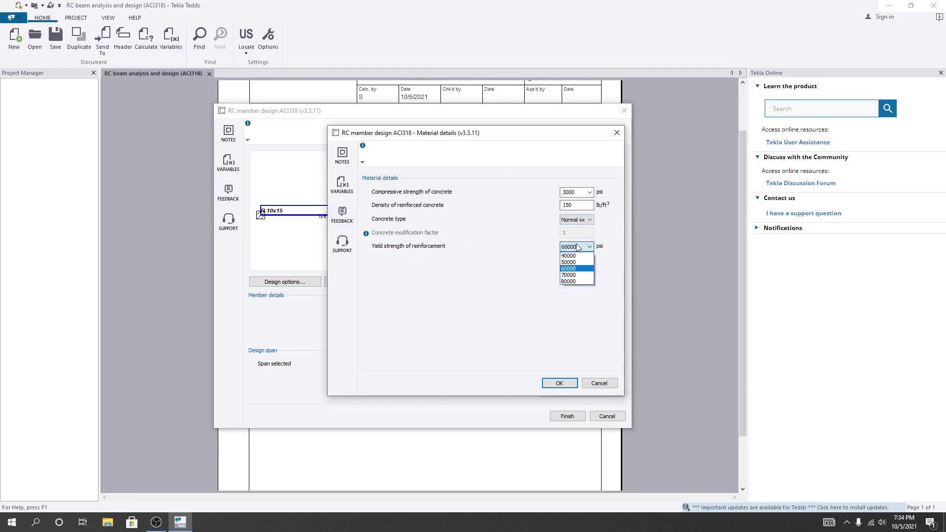
{"action": "left_click", "coordinate": [574, 271]}
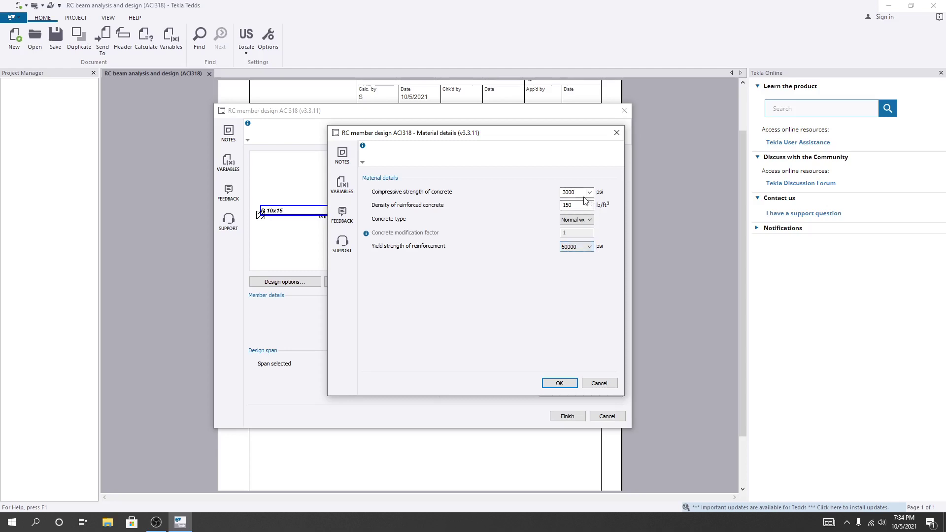
{"action": "double_click", "coordinate": [569, 192]}
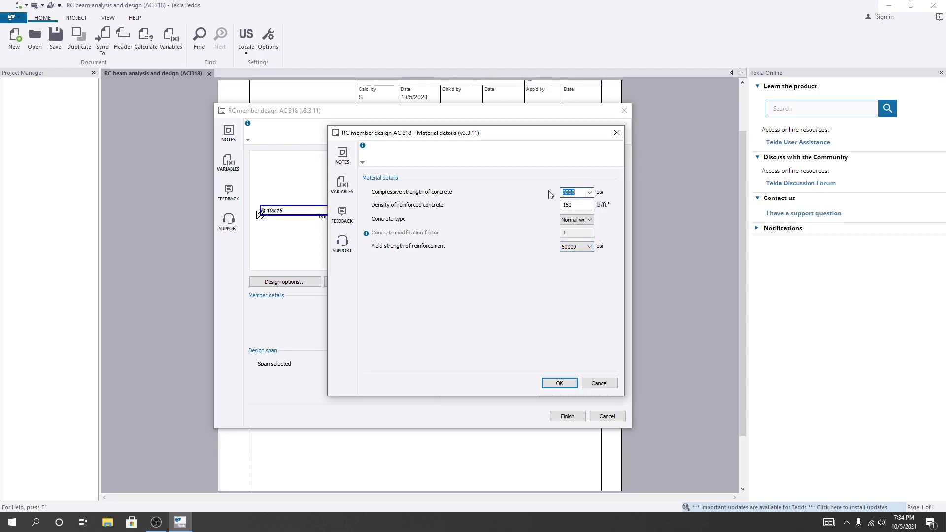
{"action": "left_click", "coordinate": [567, 382]}
- Accept 1.5 in cover for the top, underside and sides of the beam, and accept the moment redistribution settings
{"action": "left_click", "coordinate": [393, 324]}
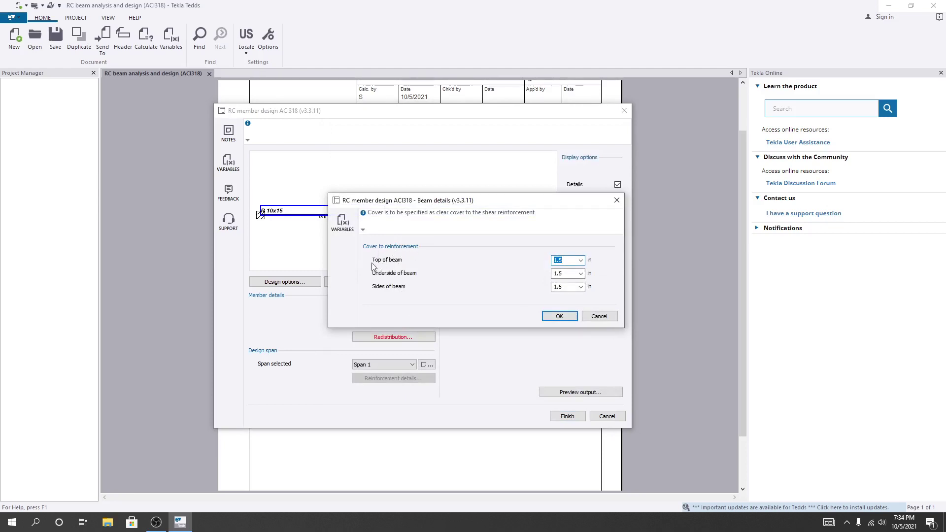
{"action": "key", "text": "Tab"}
{"action": "key", "text": "Tab"}
{"action": "left_click", "coordinate": [559, 317]}
{"action": "left_click", "coordinate": [386, 337]}
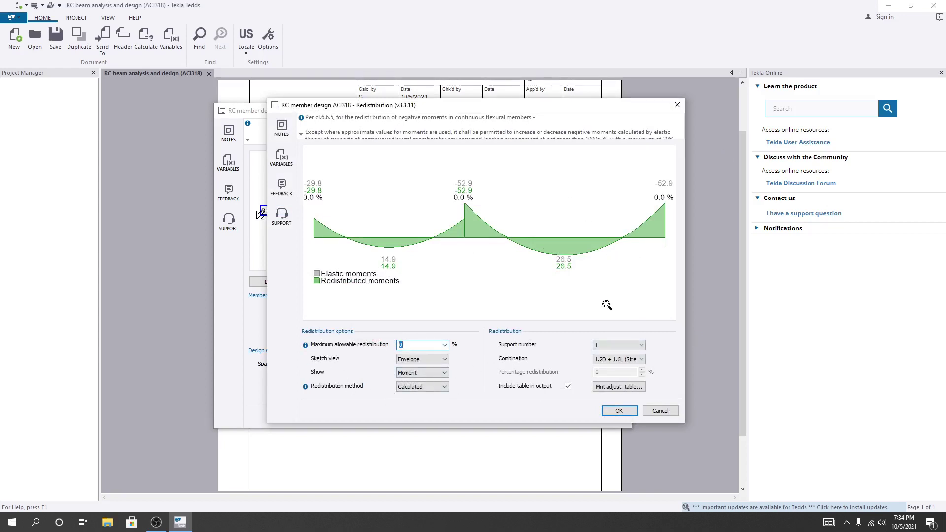
{"action": "left_click", "coordinate": [618, 411]}
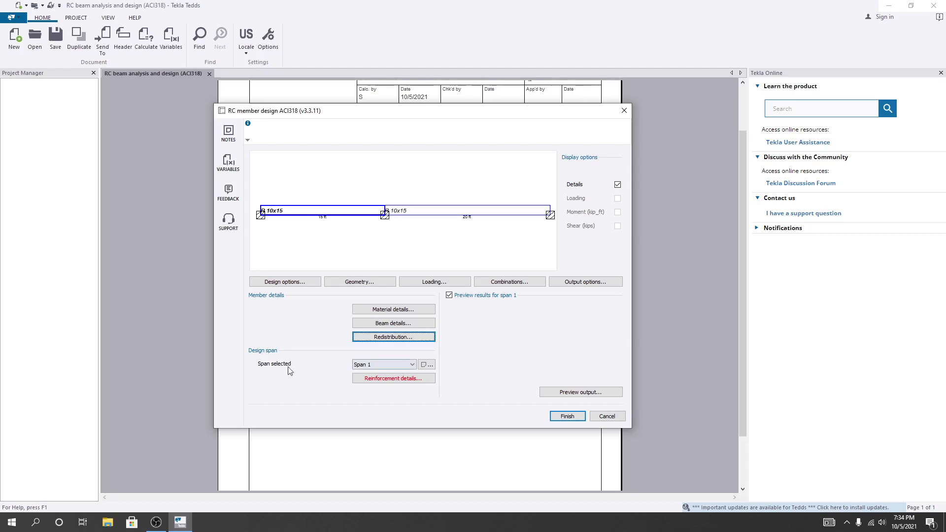
- Select Span 1 as the design span and open its reinforcement details
{"action": "left_click", "coordinate": [371, 365]}
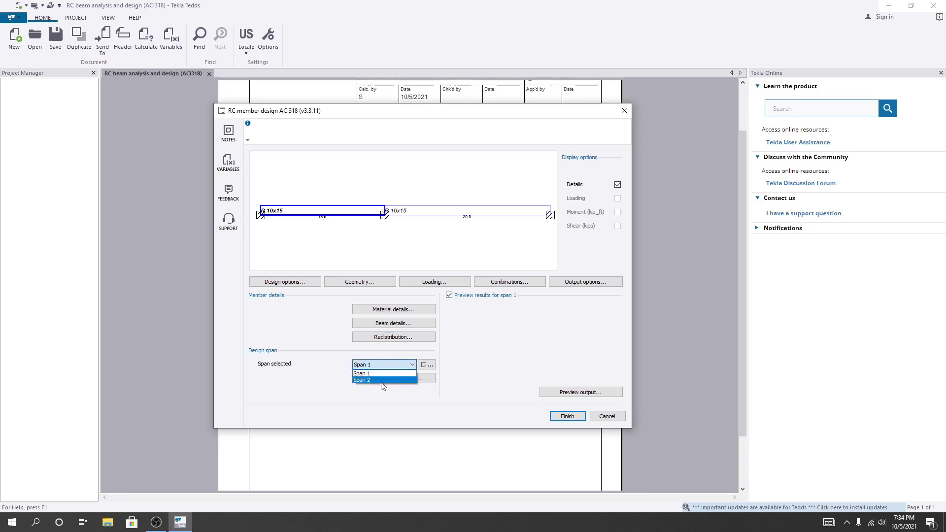
{"action": "left_click", "coordinate": [380, 374]}
{"action": "left_click", "coordinate": [387, 379]}
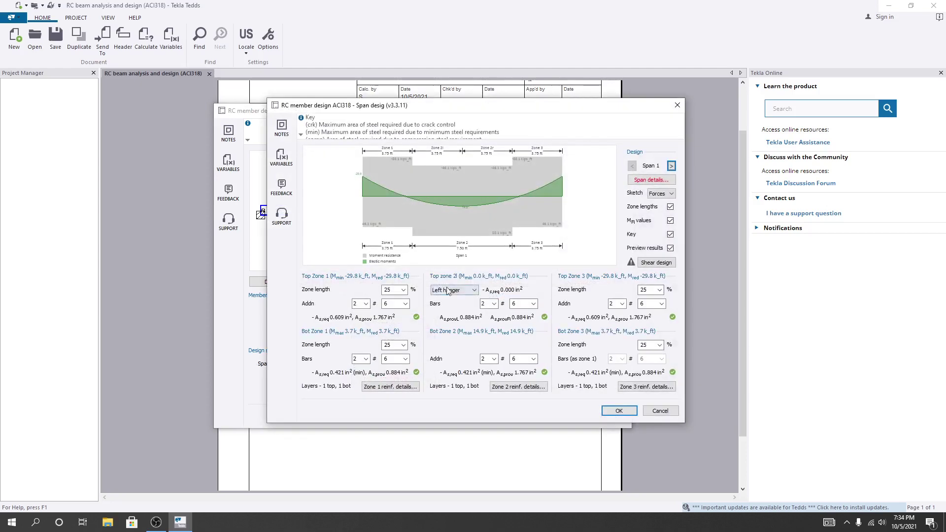
{"action": "left_click_drag", "start_coordinate": [531, 105], "coordinate": [442, 108]}
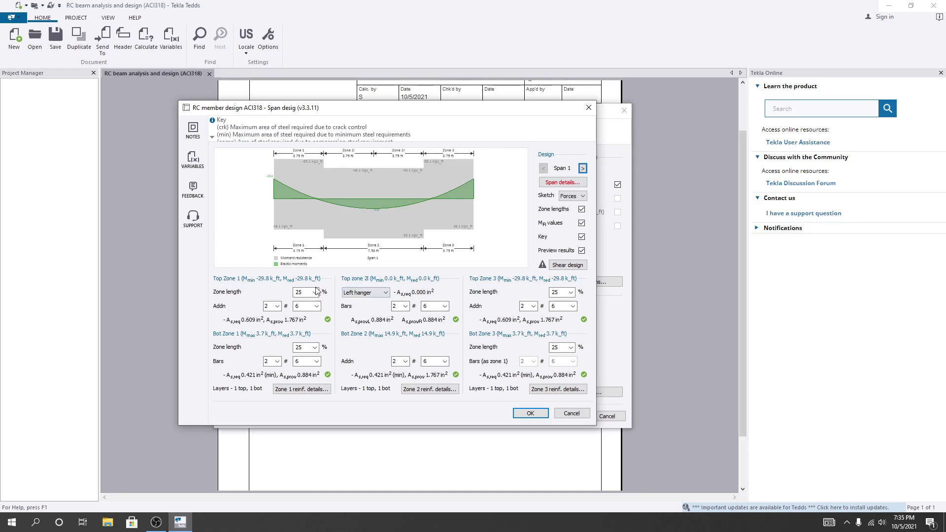
- Set Span 1's top reinforcement to #5 for the zone 1 additional bars, left hanger bars and zone 3 additional bars
{"action": "left_click", "coordinate": [317, 306]}
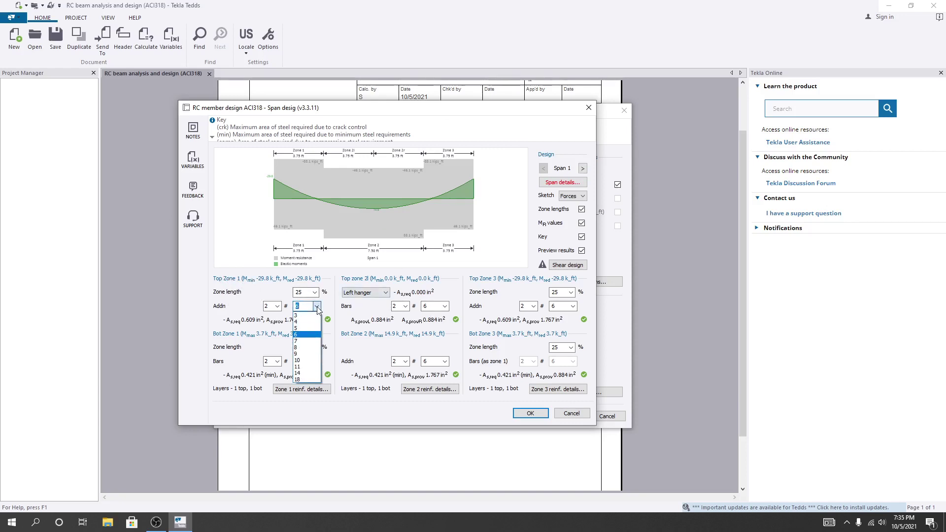
{"action": "left_click", "coordinate": [303, 328]}
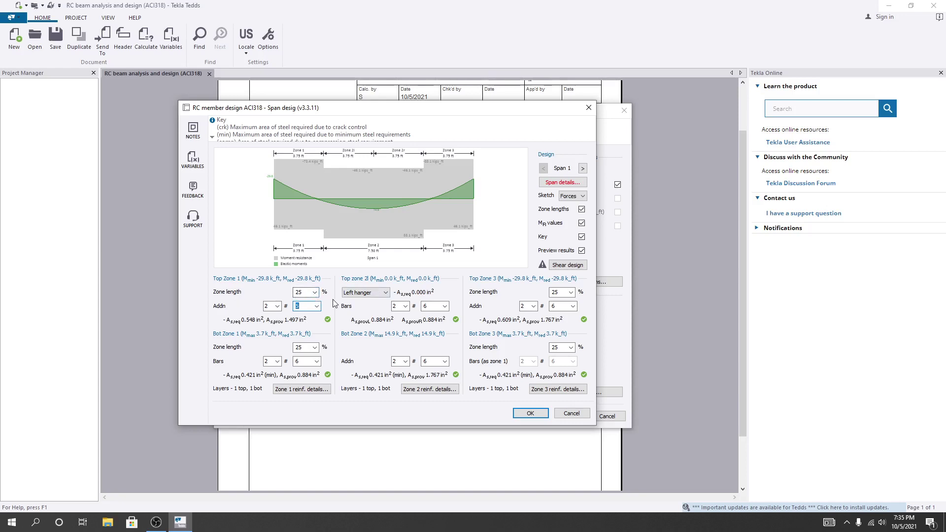
{"action": "left_click", "coordinate": [445, 305]}
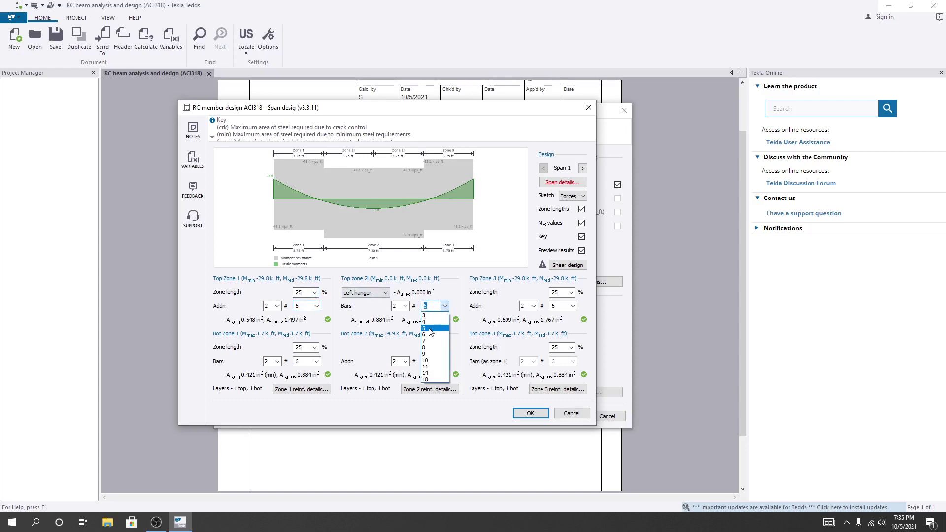
{"action": "left_click", "coordinate": [429, 329]}
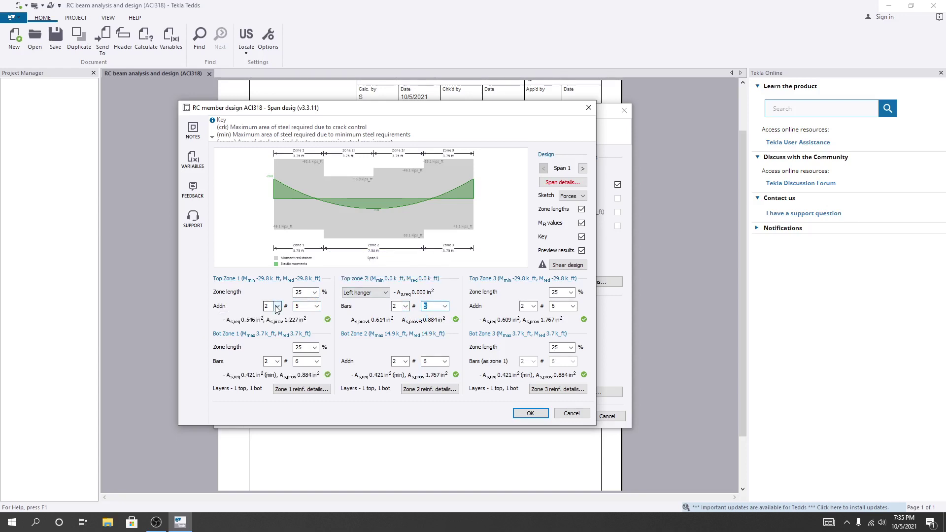
{"action": "left_click", "coordinate": [533, 306]}
{"action": "left_click", "coordinate": [578, 311]}
{"action": "left_click", "coordinate": [573, 306]}
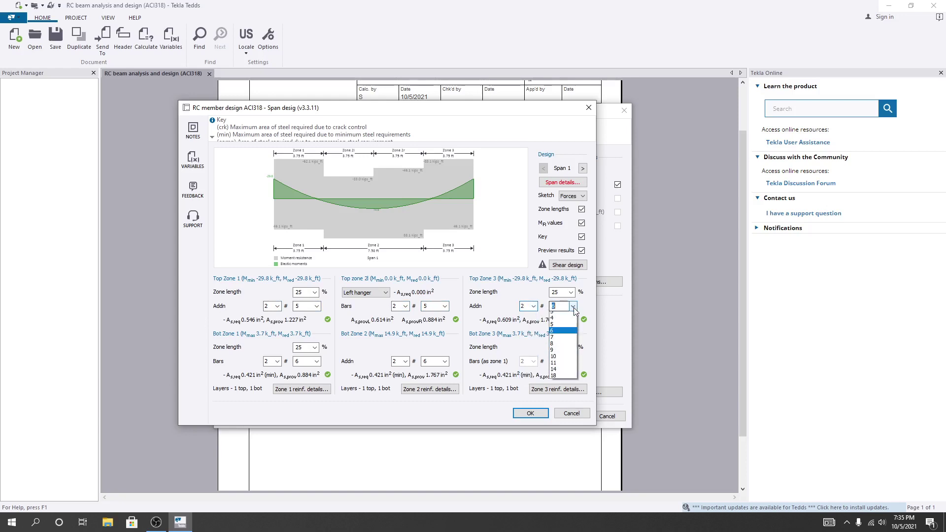
{"action": "left_click", "coordinate": [554, 329]}
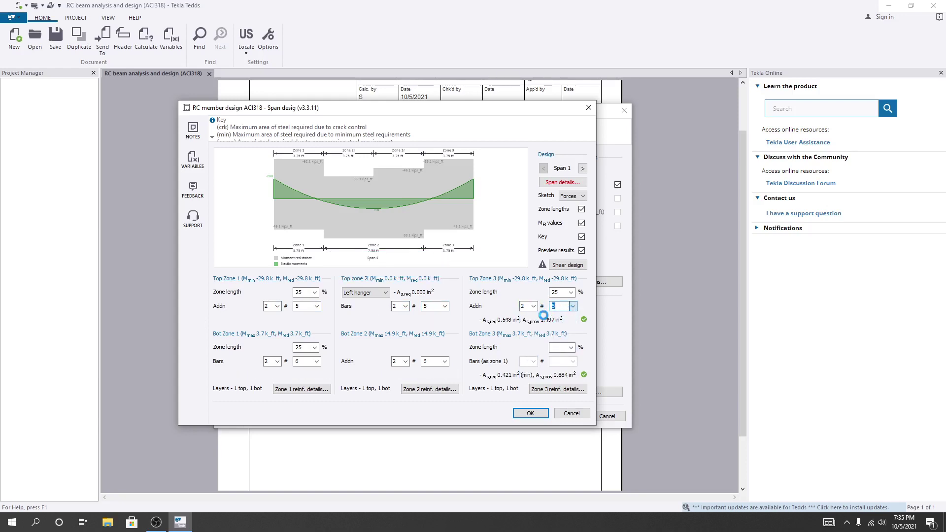
- Set Span 1's bottom zone 1 bars to #5 and the bottom zone 2 additional reinforcement to one #5 bar
{"action": "left_click", "coordinate": [316, 361]}
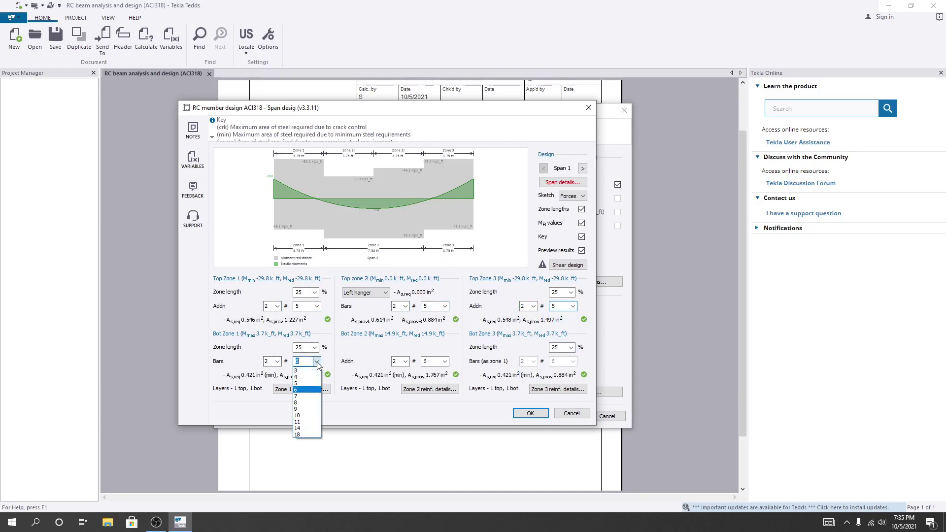
{"action": "left_click", "coordinate": [309, 384]}
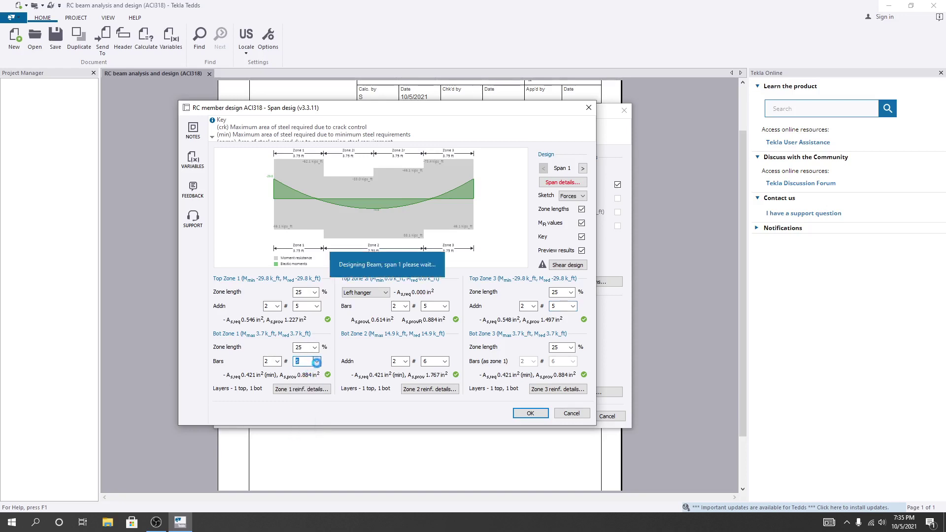
{"action": "left_click", "coordinate": [445, 361]}
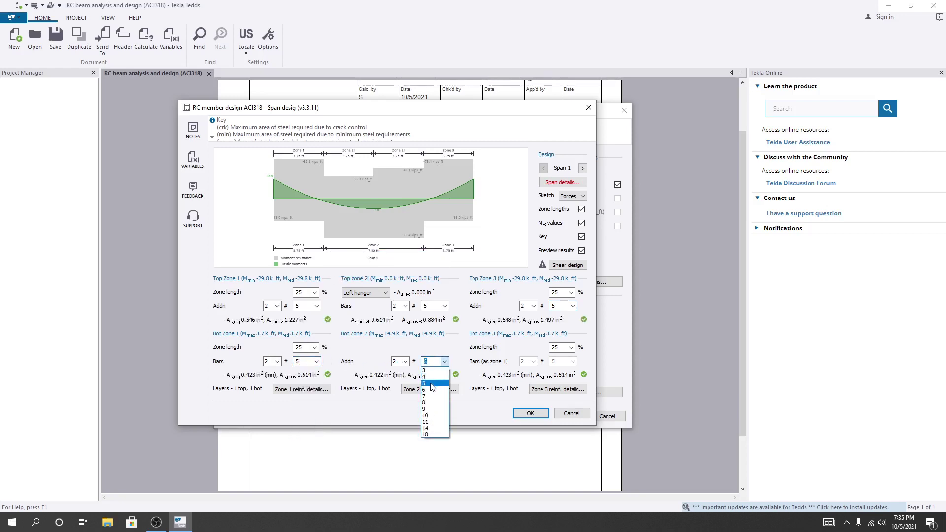
{"action": "left_click", "coordinate": [434, 383]}
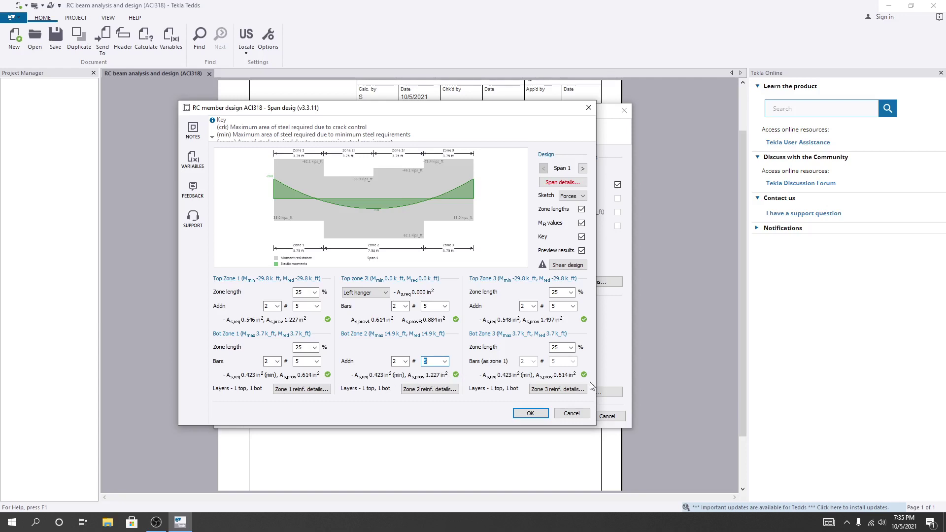
{"action": "left_click", "coordinate": [403, 361]}
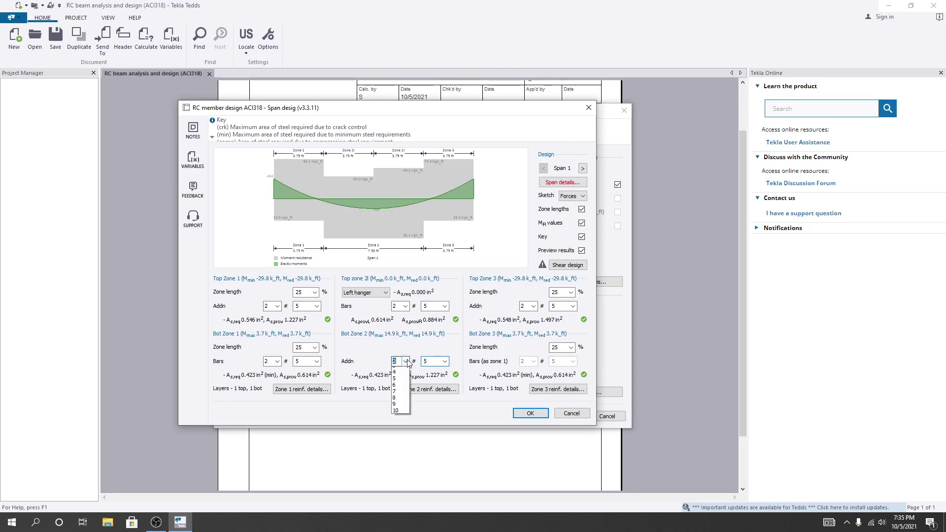
{"action": "left_click", "coordinate": [397, 375]}
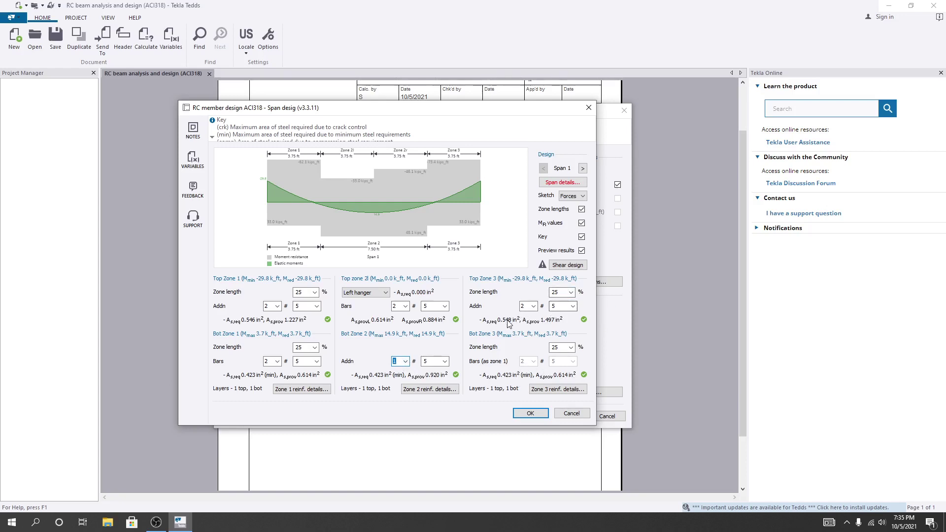
- Set Span 1's top bar counts to zero zone 3 additional bars, one left hanger bar and one zone 1 additional bar
{"action": "left_click", "coordinate": [534, 306]}
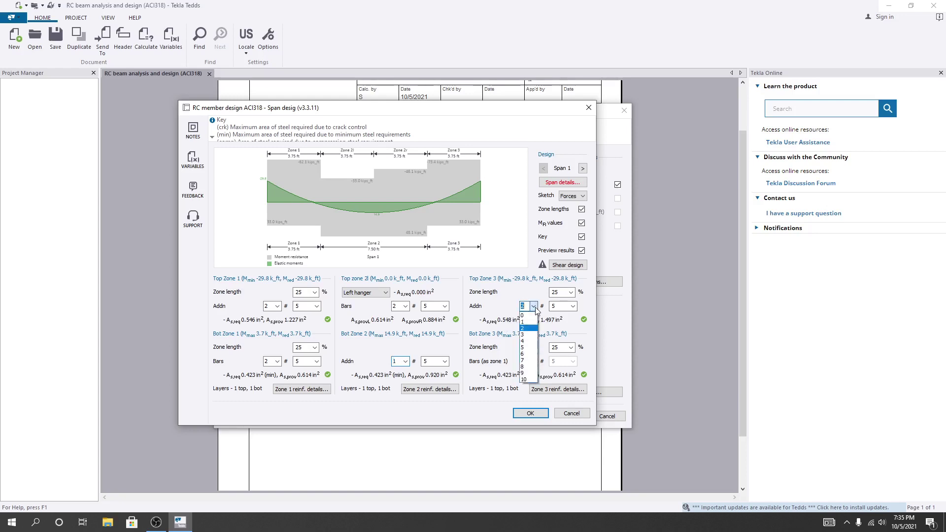
{"action": "left_click", "coordinate": [526, 322]}
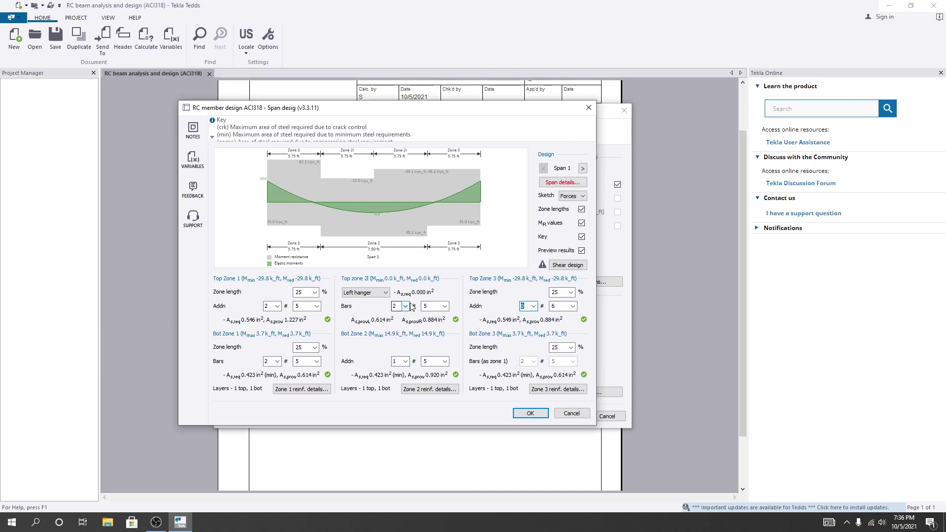
{"action": "left_click", "coordinate": [404, 306]}
{"action": "left_click", "coordinate": [399, 323]}
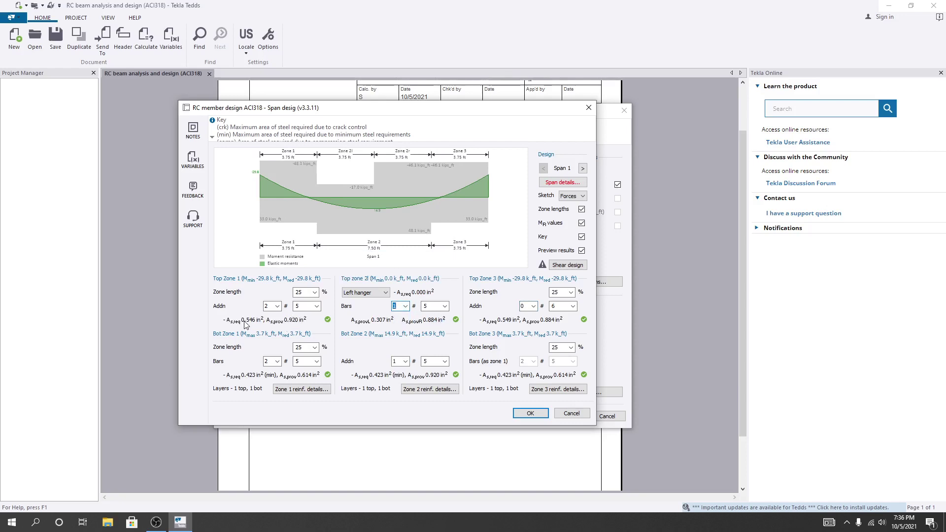
{"action": "left_click", "coordinate": [280, 306]}
{"action": "left_click", "coordinate": [271, 320]}
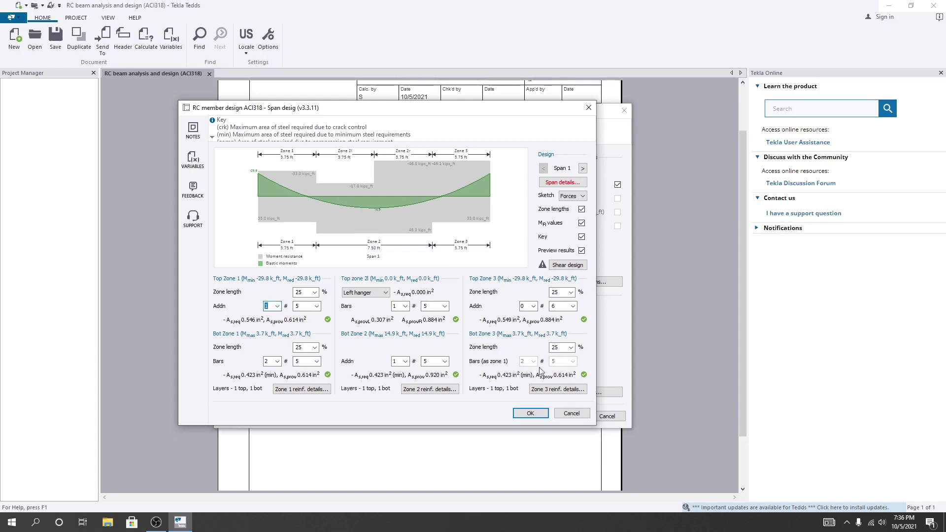
- Try one #5 bar in Span 1's bottom zone 1 and restore the count to two bars
{"action": "left_click", "coordinate": [277, 361]}
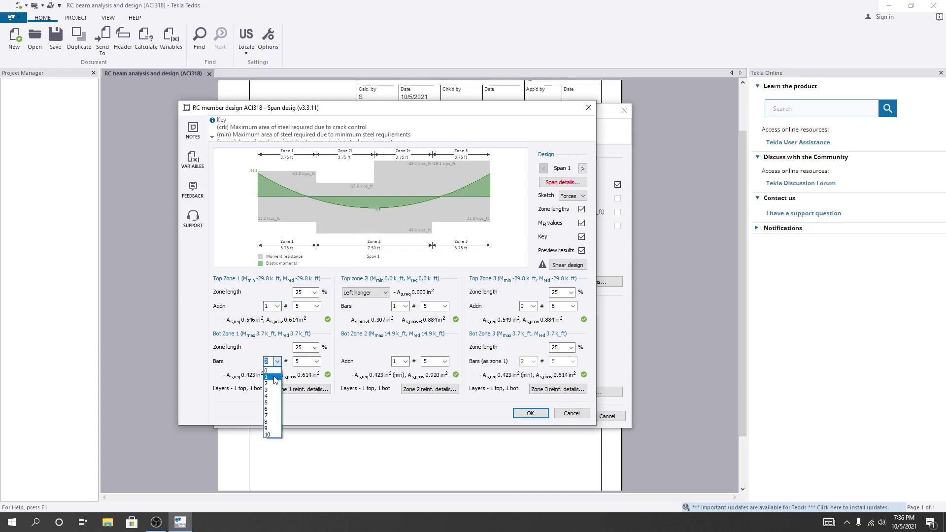
{"action": "left_click", "coordinate": [275, 378]}
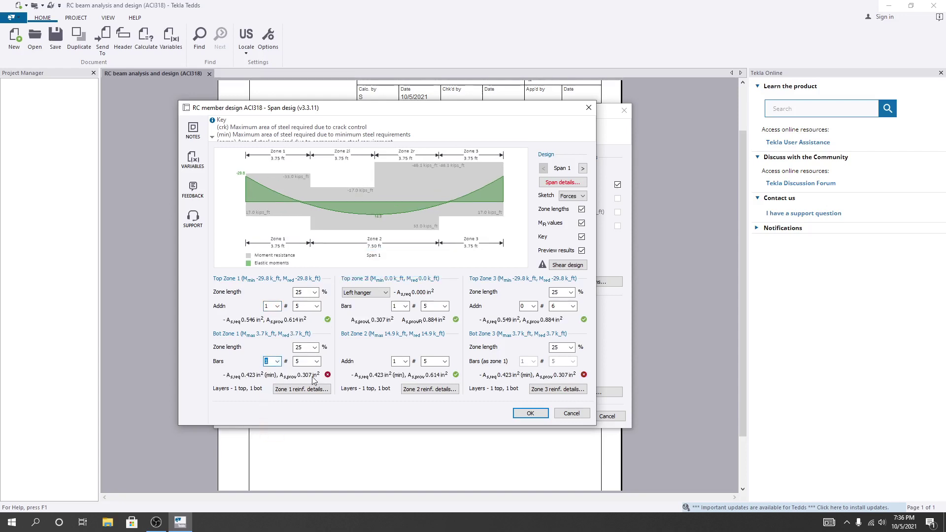
{"action": "left_click", "coordinate": [277, 362]}
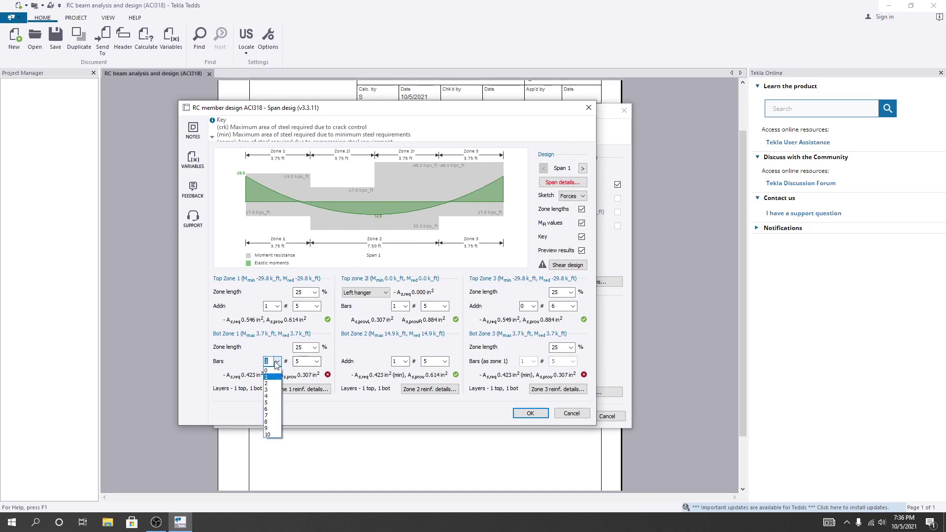
{"action": "left_click", "coordinate": [272, 384]}
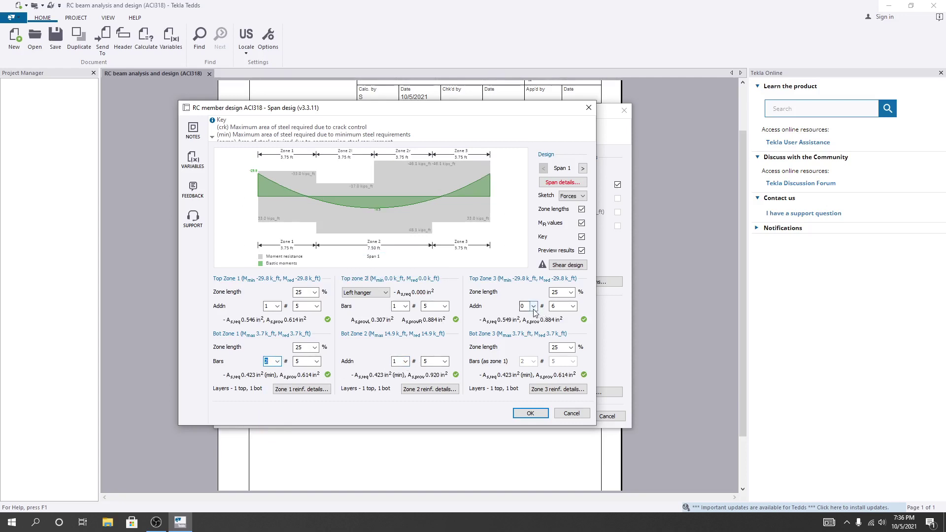
- Review and accept Span 1's rectangular 10 in by 15 in section with a minimum thickness denominator of 18.5
{"action": "left_click", "coordinate": [558, 184]}
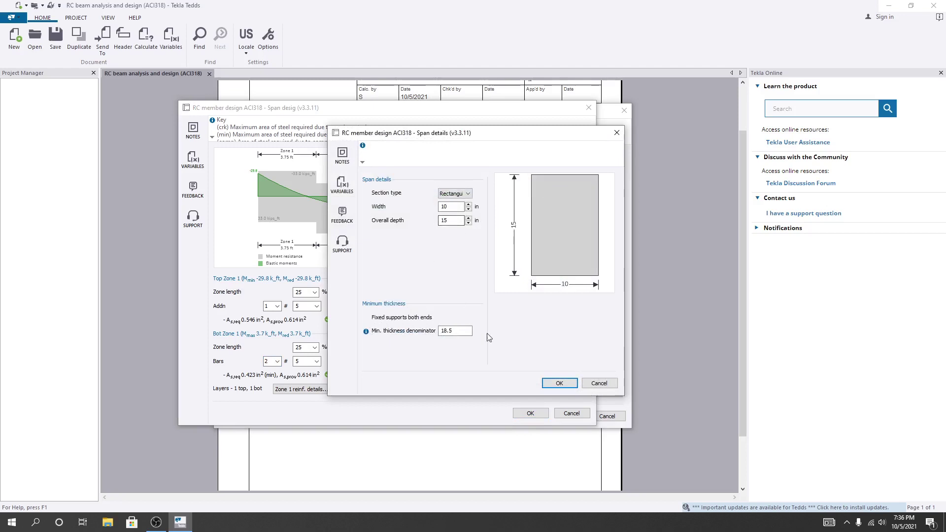
{"action": "left_click", "coordinate": [461, 330]}
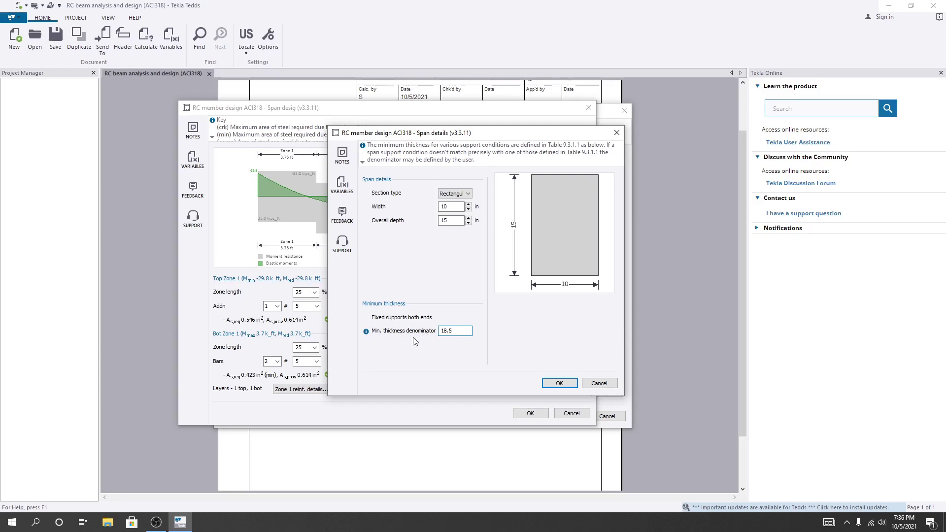
{"action": "left_click", "coordinate": [551, 383]}
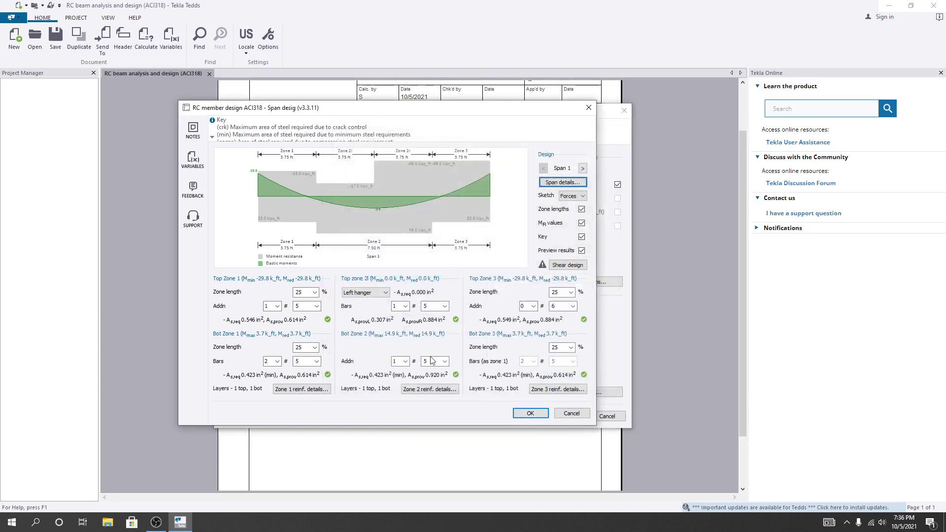
- Switch Span 1 to shear design and set the shear reinforcement to #3 bars in zones 1, 2 and 3
{"action": "left_click", "coordinate": [568, 265]}
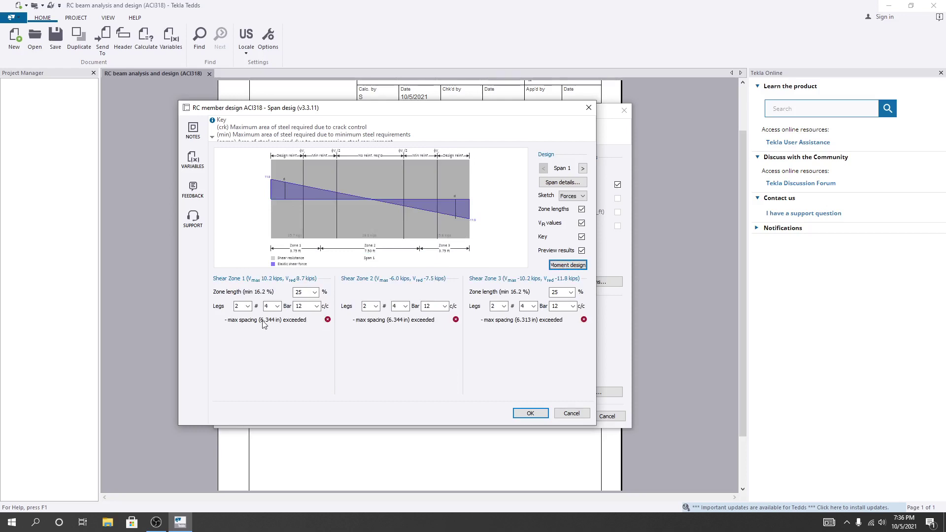
{"action": "left_click", "coordinate": [277, 306]}
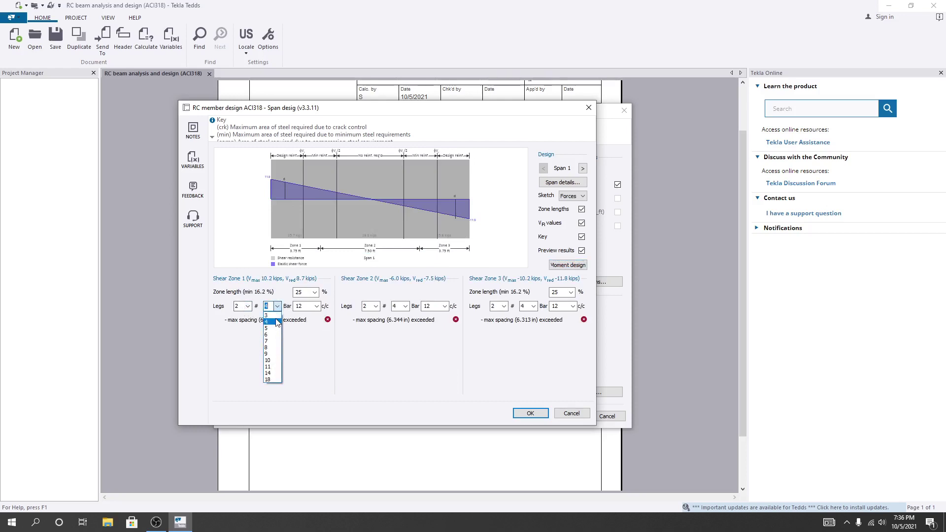
{"action": "left_click", "coordinate": [273, 316]}
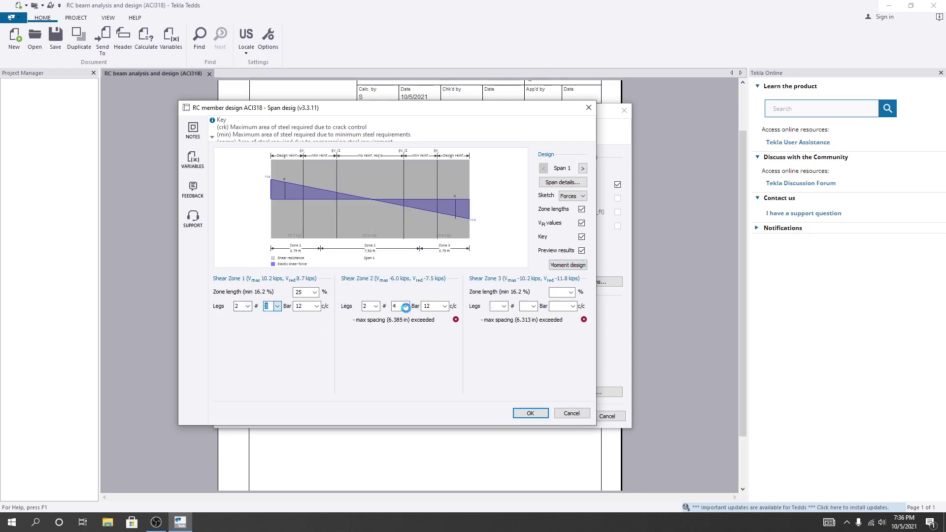
{"action": "left_click", "coordinate": [405, 306]}
{"action": "left_click", "coordinate": [397, 315]}
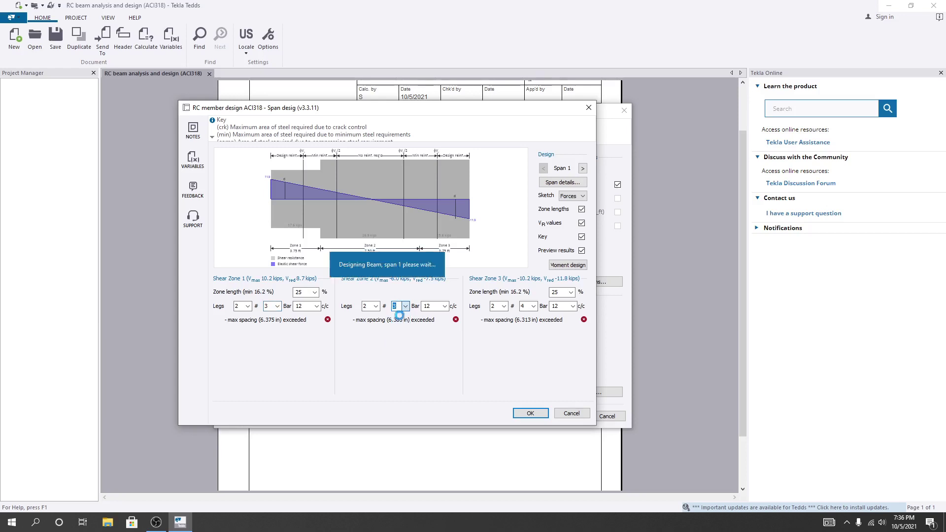
{"action": "left_click", "coordinate": [504, 307]}
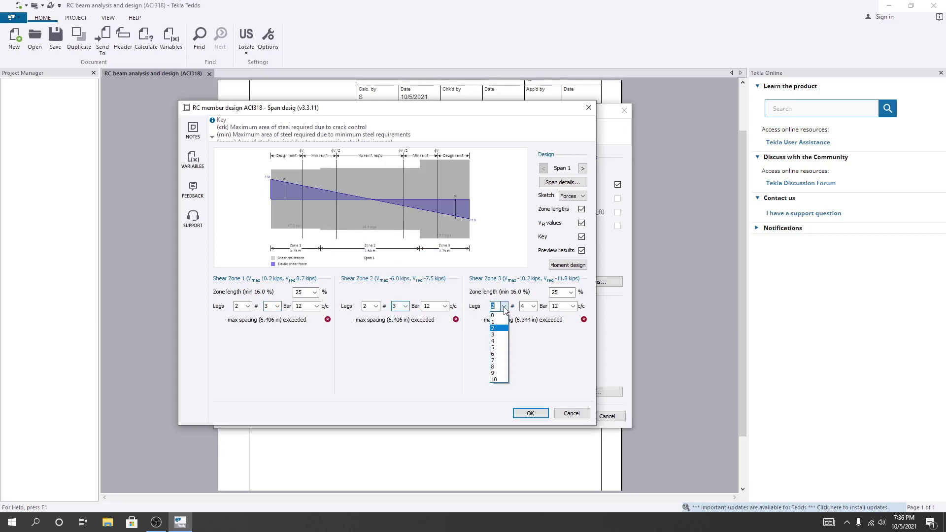
{"action": "left_click", "coordinate": [527, 306]}
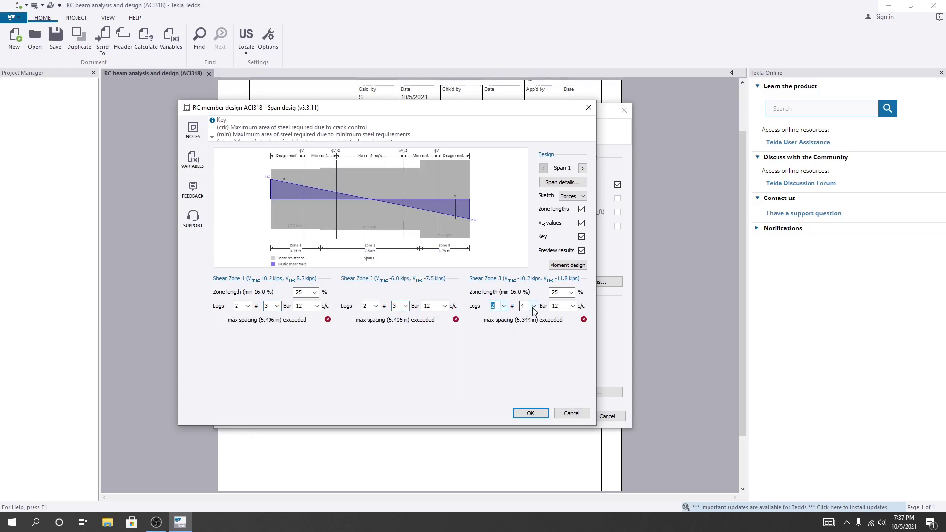
{"action": "left_click", "coordinate": [527, 307]}
{"action": "left_click", "coordinate": [523, 315]}
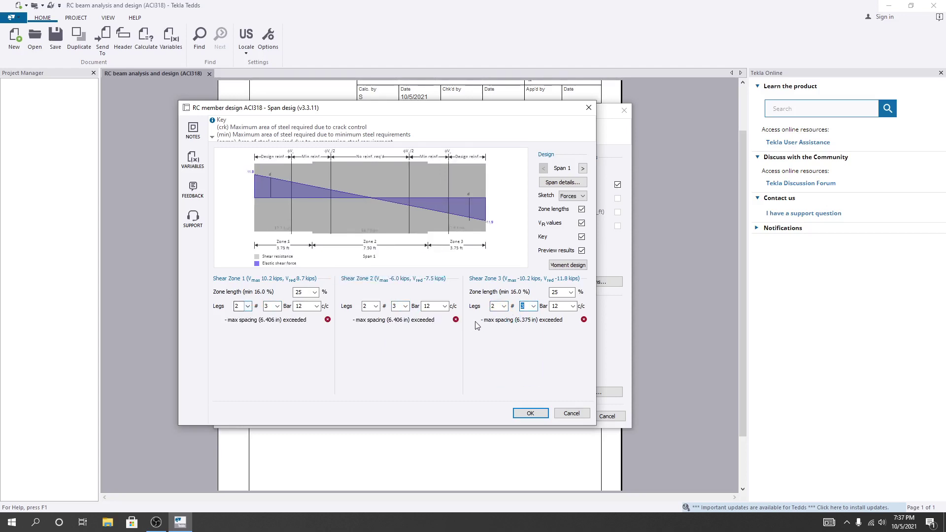
- Set Span 1's shear bar spacing to 5 in zones 1 and 3 and 6 in zone 2, and accept the span design
{"action": "left_click", "coordinate": [300, 306]}
{"action": "type", "text": "5"}
{"action": "left_click", "coordinate": [433, 306]}
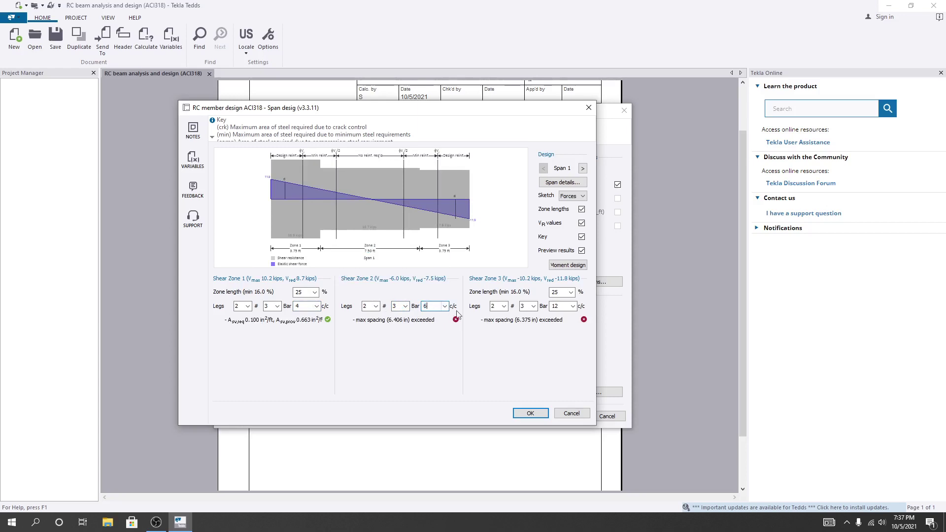
{"action": "left_click", "coordinate": [522, 308]}
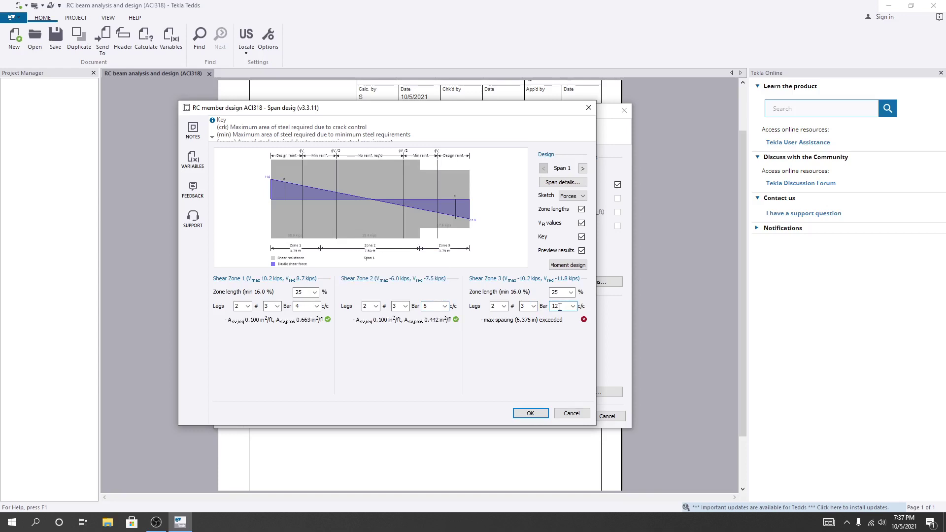
{"action": "type", "text": "5"}
{"action": "left_click", "coordinate": [304, 306]}
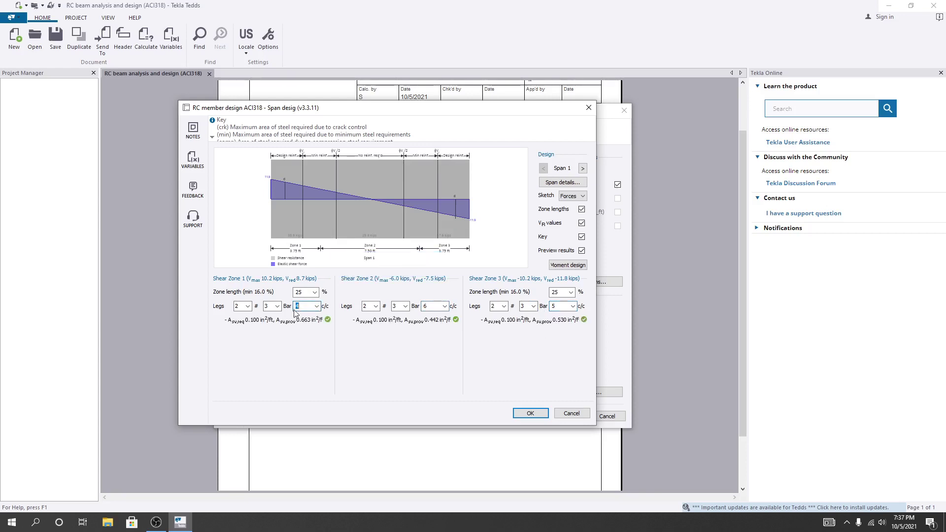
{"action": "type", "text": "5"}
{"action": "left_click", "coordinate": [375, 306]}
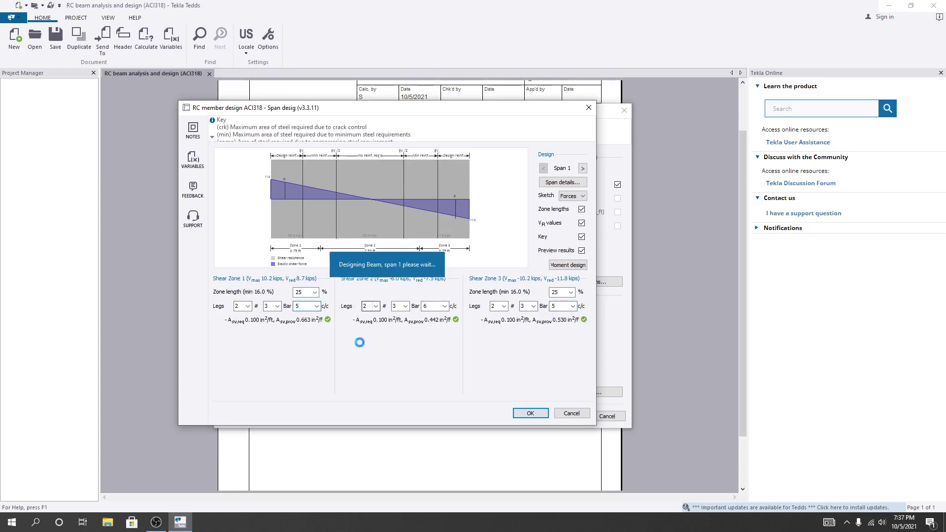
{"action": "left_click", "coordinate": [429, 352]}
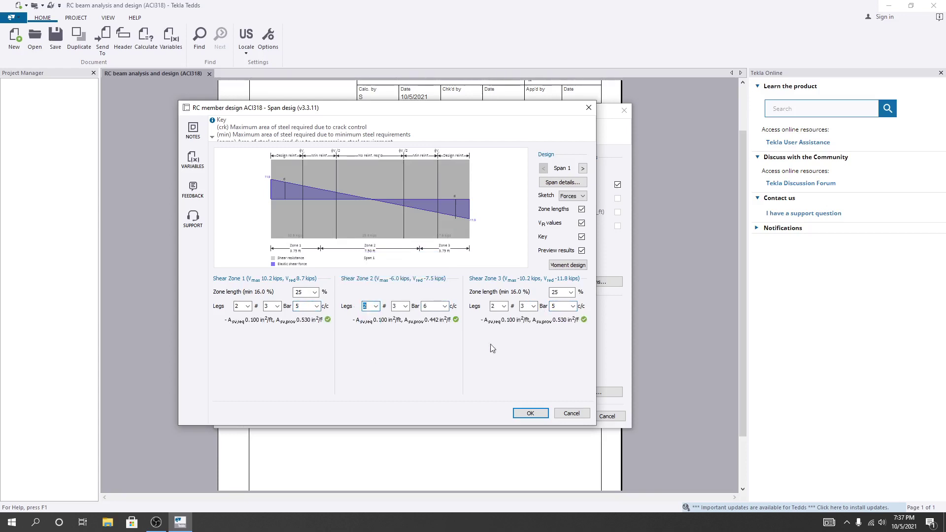
{"action": "left_click", "coordinate": [530, 413]}
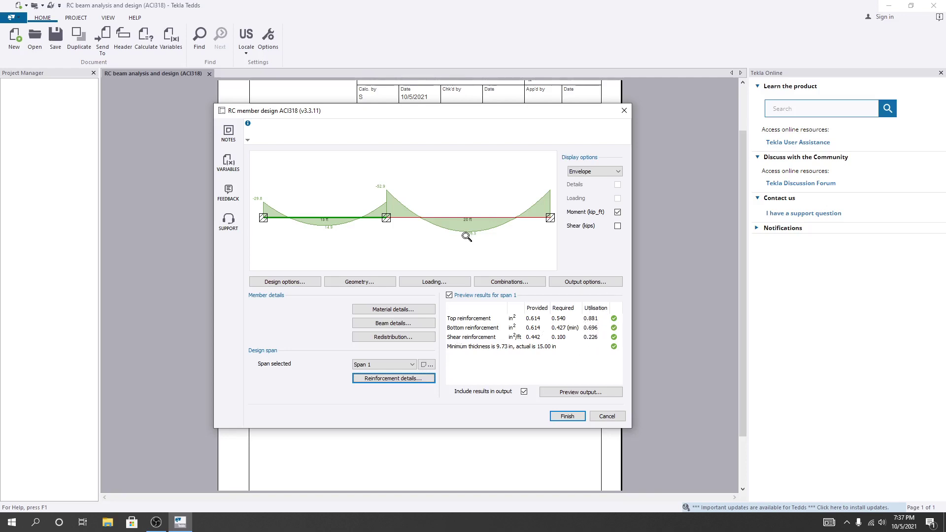
- Select Span 2 as the design span and open its reinforcement details
{"action": "left_click", "coordinate": [403, 365]}
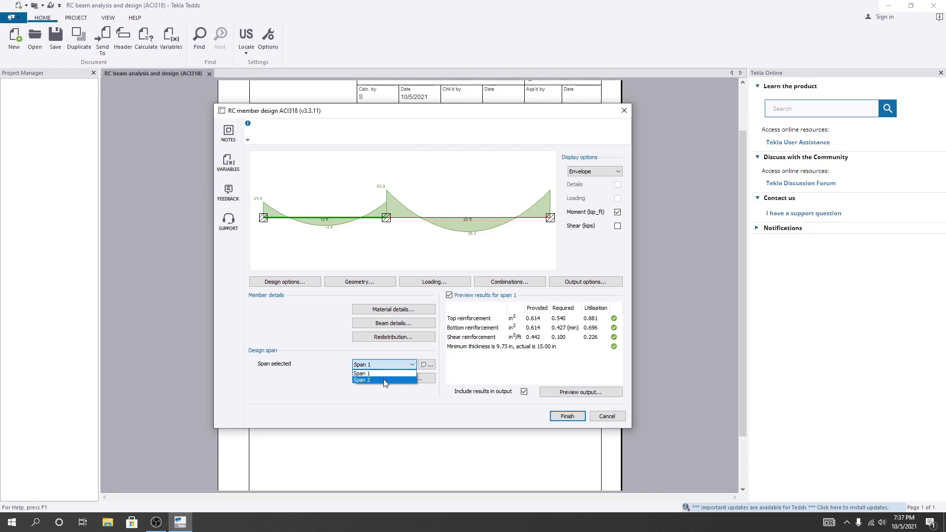
{"action": "left_click", "coordinate": [384, 379]}
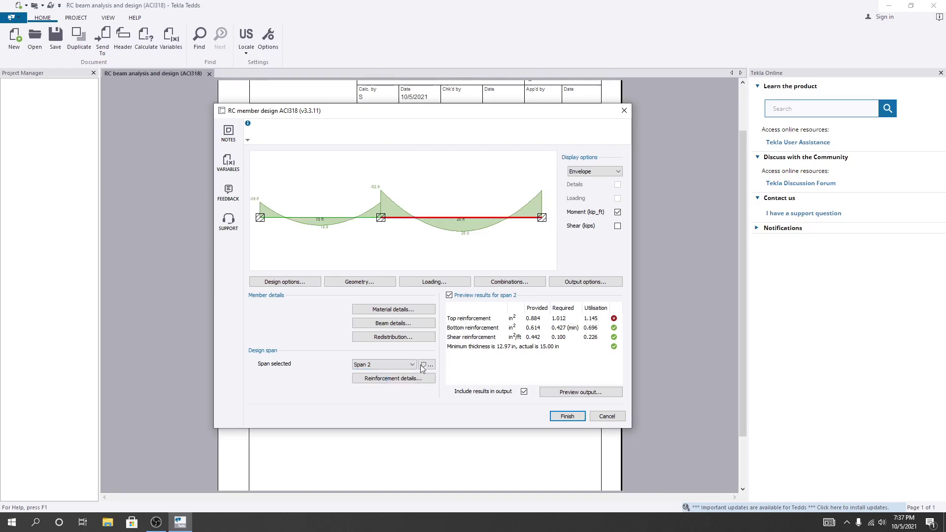
{"action": "left_click", "coordinate": [383, 378]}
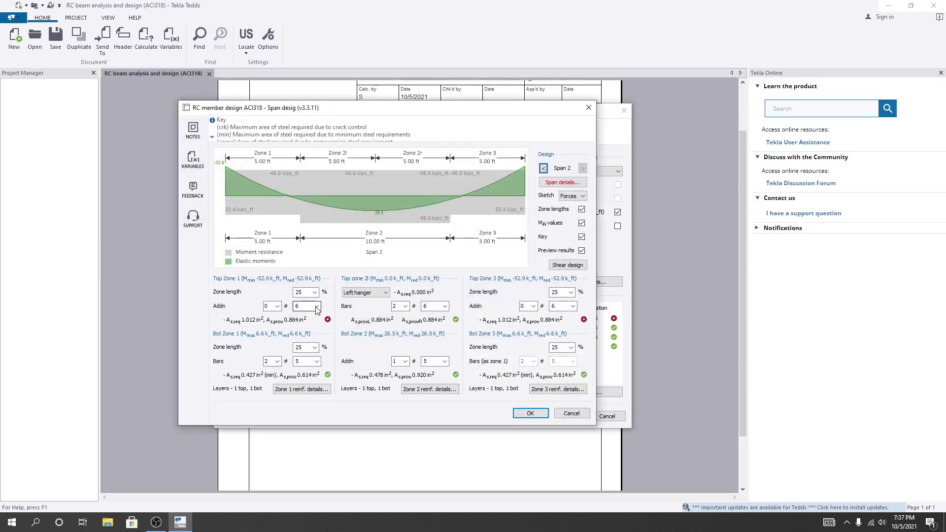
- Add one #6 additional bar to each of Span 2's top zones 1 and 3
{"action": "left_click", "coordinate": [316, 309]}
{"action": "left_click", "coordinate": [302, 319]}
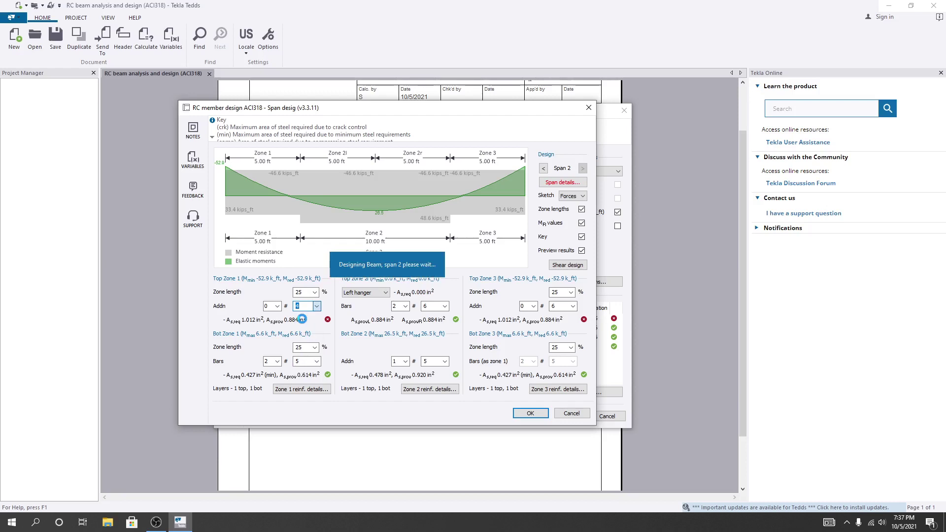
{"action": "left_click", "coordinate": [277, 307]}
{"action": "left_click", "coordinate": [269, 323]}
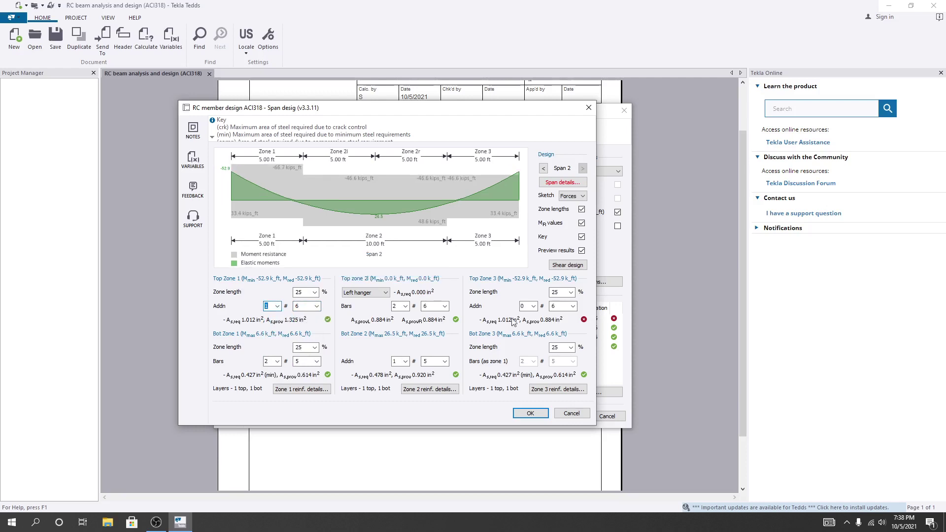
{"action": "left_click", "coordinate": [572, 306]}
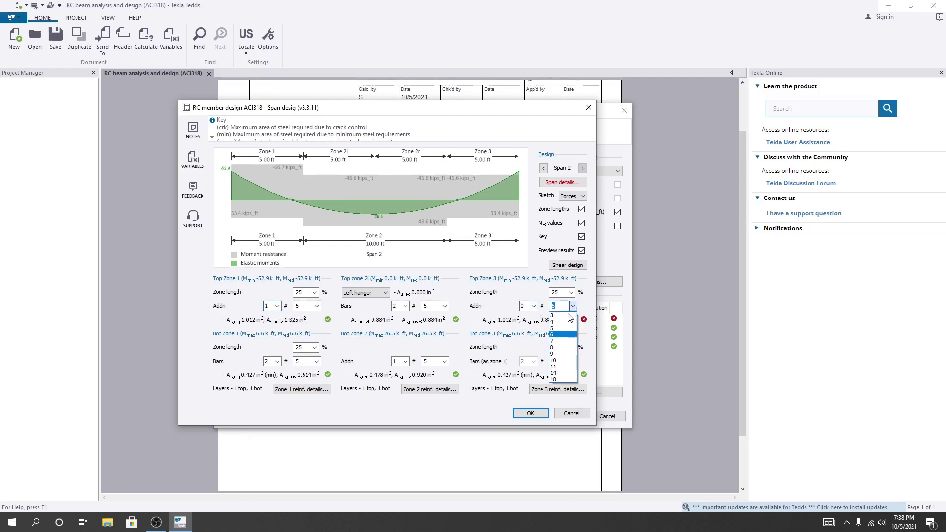
{"action": "left_click", "coordinate": [560, 322]}
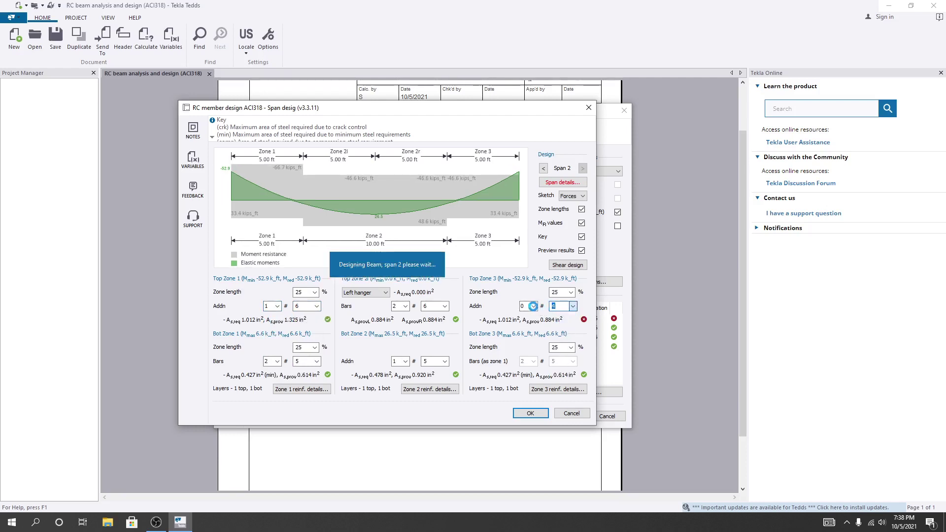
{"action": "left_click", "coordinate": [533, 306]}
{"action": "left_click", "coordinate": [527, 321]}
- Set Span 2's left hanger bars to #4 and the top zone 1 additional bar to #5
{"action": "left_click", "coordinate": [431, 308]}
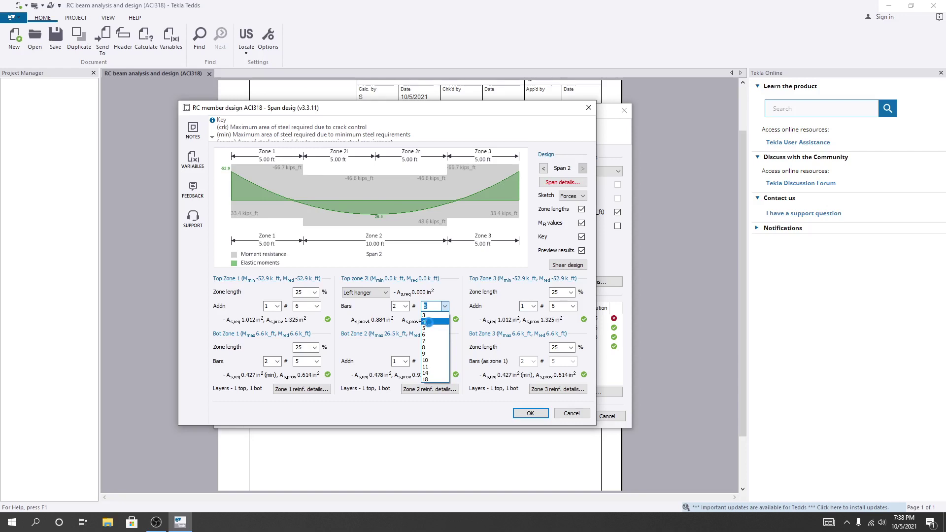
{"action": "left_click", "coordinate": [428, 322]}
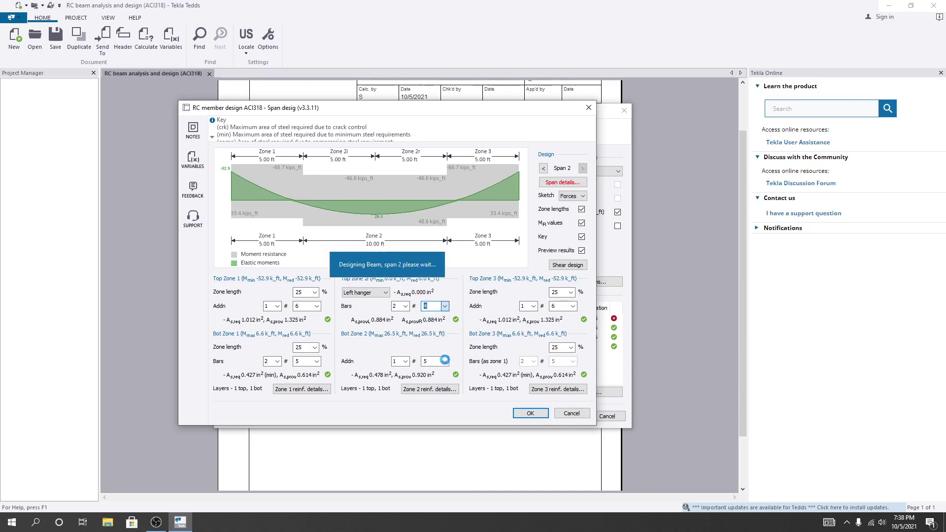
{"action": "left_click", "coordinate": [317, 306]}
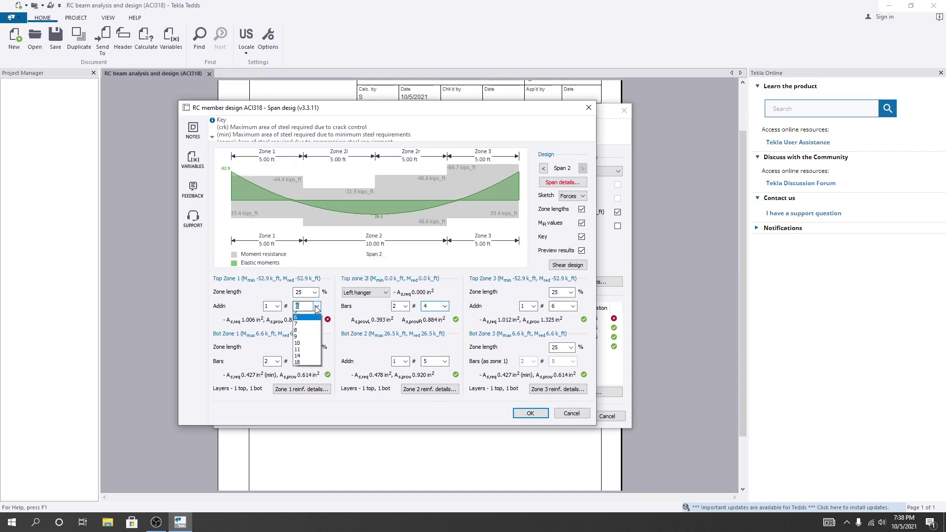
{"action": "left_click", "coordinate": [299, 317]}
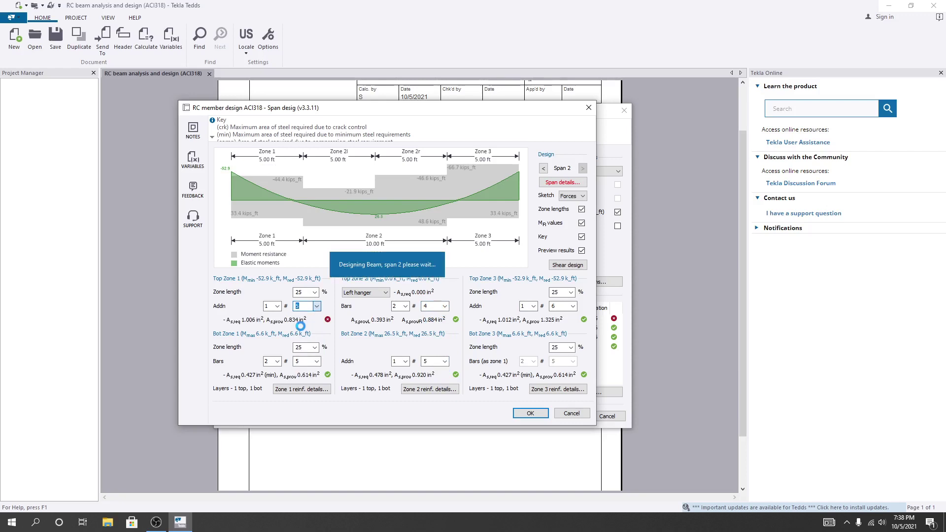
- Set Span 2's left hanger bars and top zone 3 additional bar to #5, with two additional bars in top zone 1
{"action": "left_click", "coordinate": [446, 307]}
{"action": "left_click", "coordinate": [434, 326]}
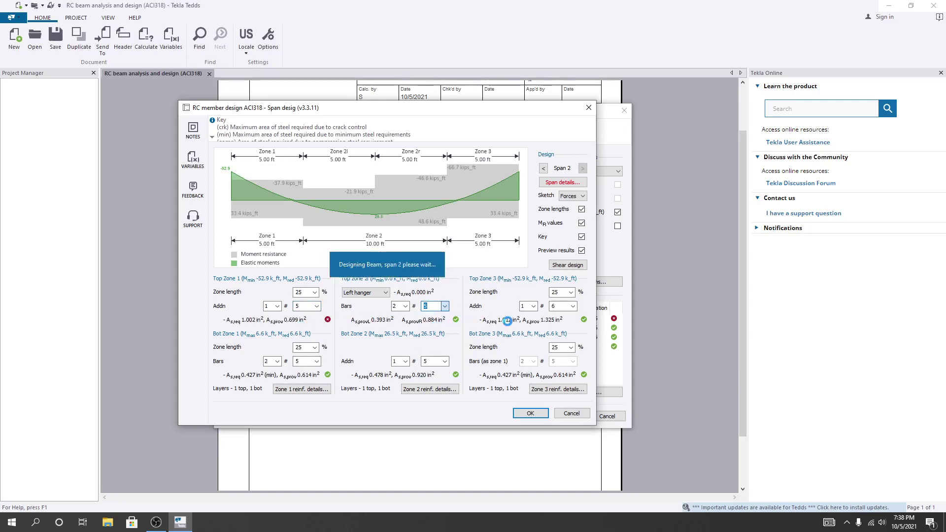
{"action": "left_click", "coordinate": [573, 307]}
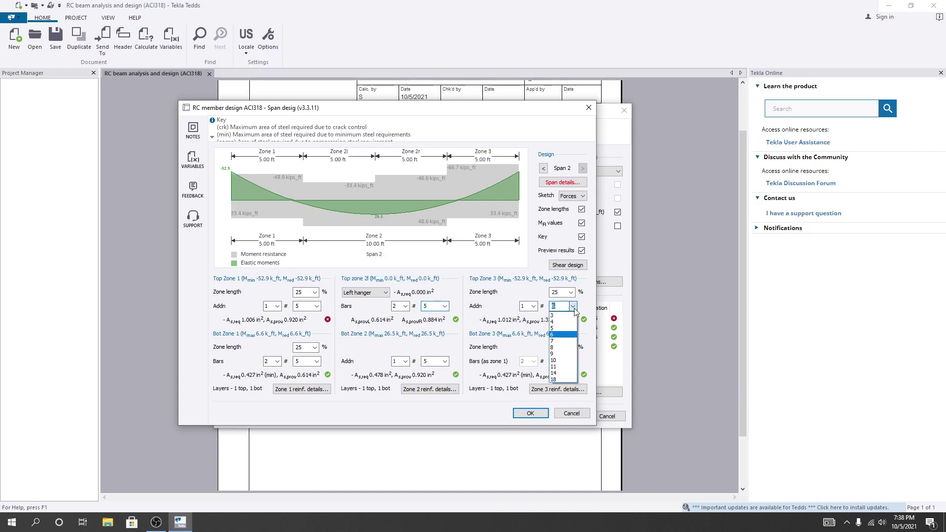
{"action": "left_click", "coordinate": [558, 328]}
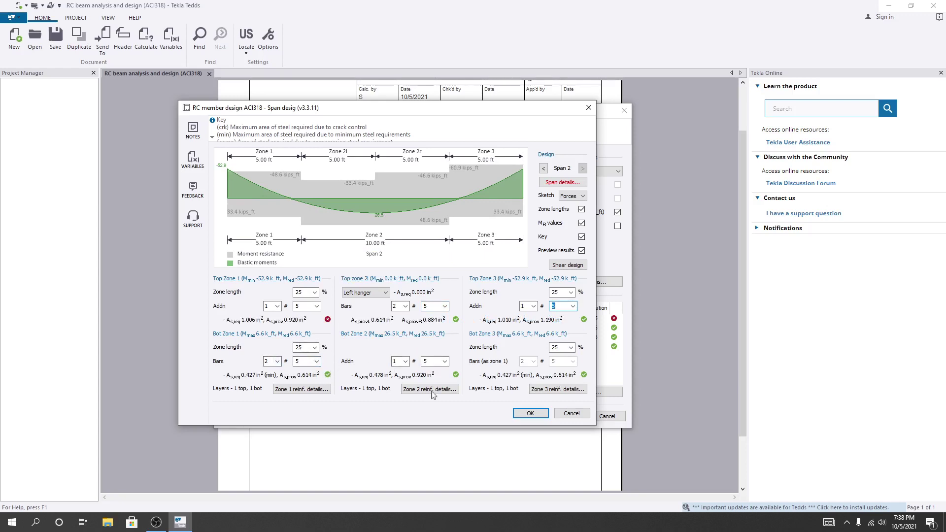
{"action": "left_click", "coordinate": [276, 307]}
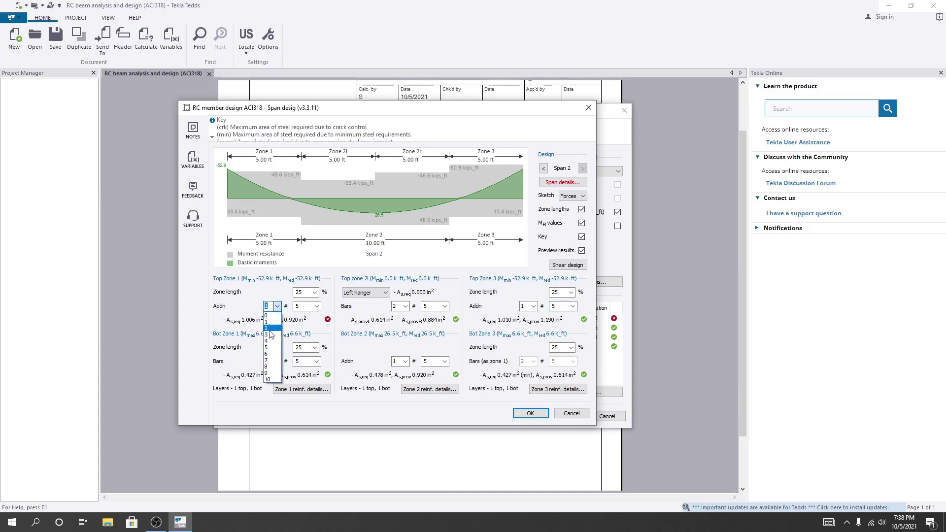
{"action": "left_click", "coordinate": [269, 328]}
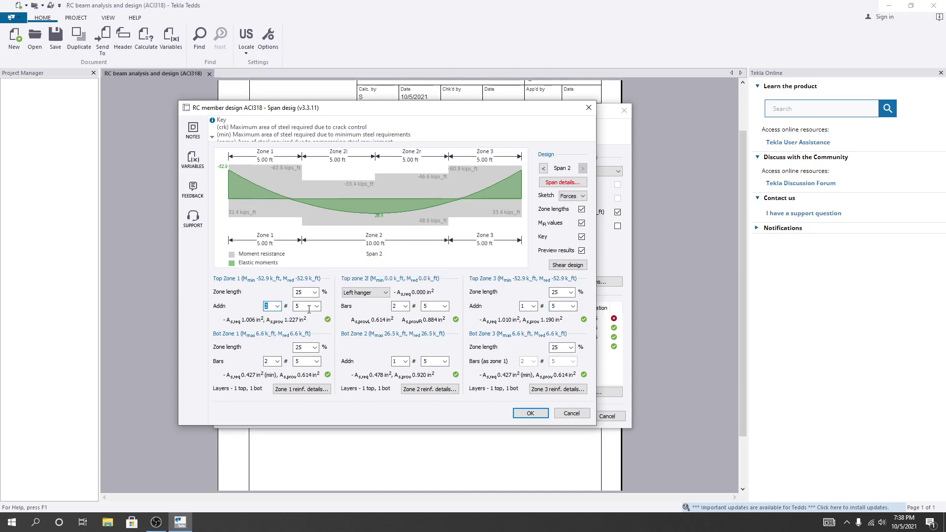
- Check Span 2's span details and shear design, and accept the span design
{"action": "left_click", "coordinate": [562, 182]}
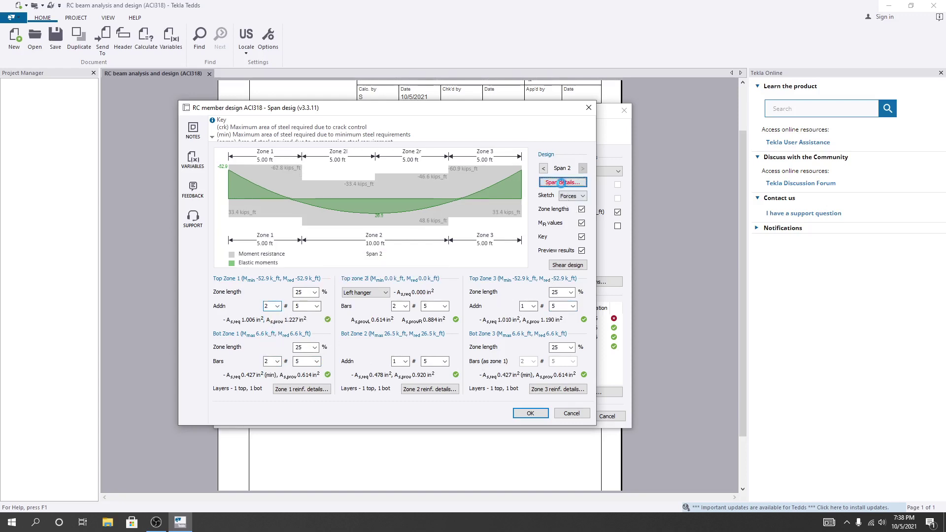
{"action": "left_click", "coordinate": [471, 387]}
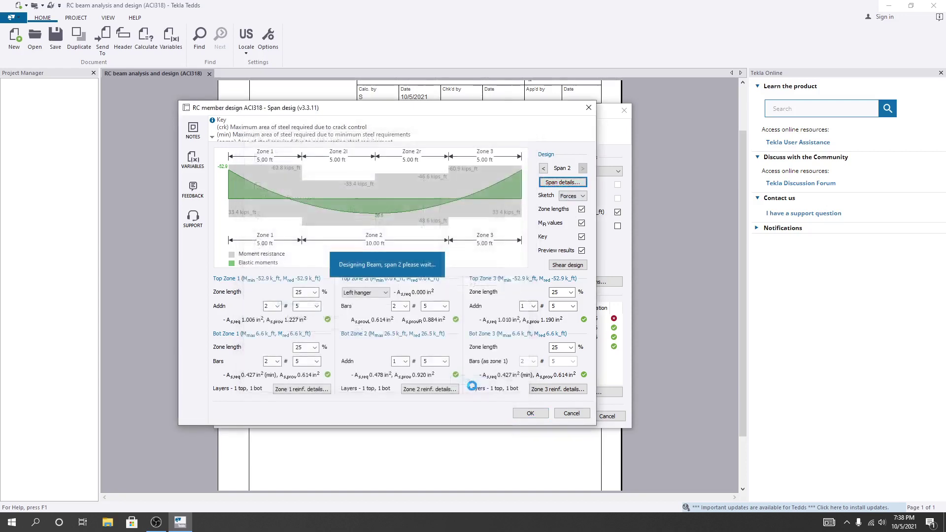
{"action": "left_click", "coordinate": [566, 268]}
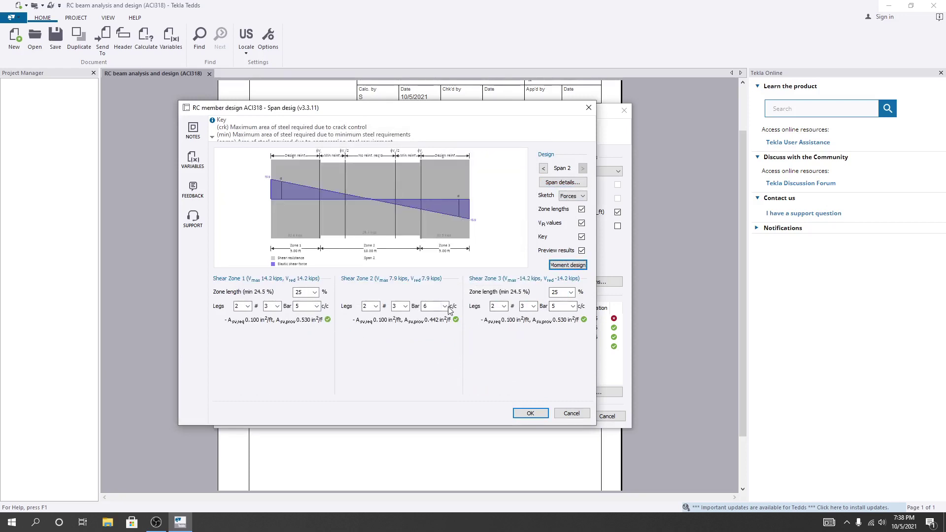
{"action": "left_click", "coordinate": [529, 414]}
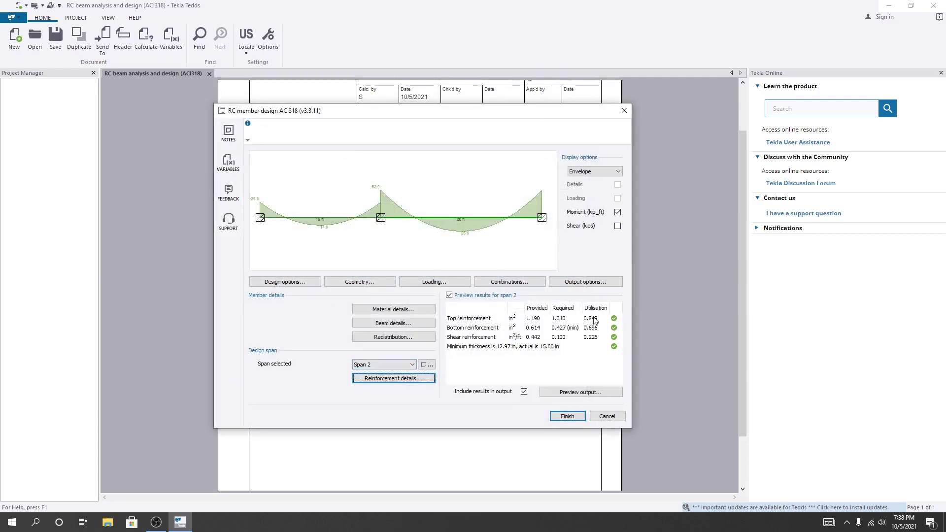
- Select Span 1 as the design span and review its reinforcement utilisation results
{"action": "left_click", "coordinate": [426, 364]}
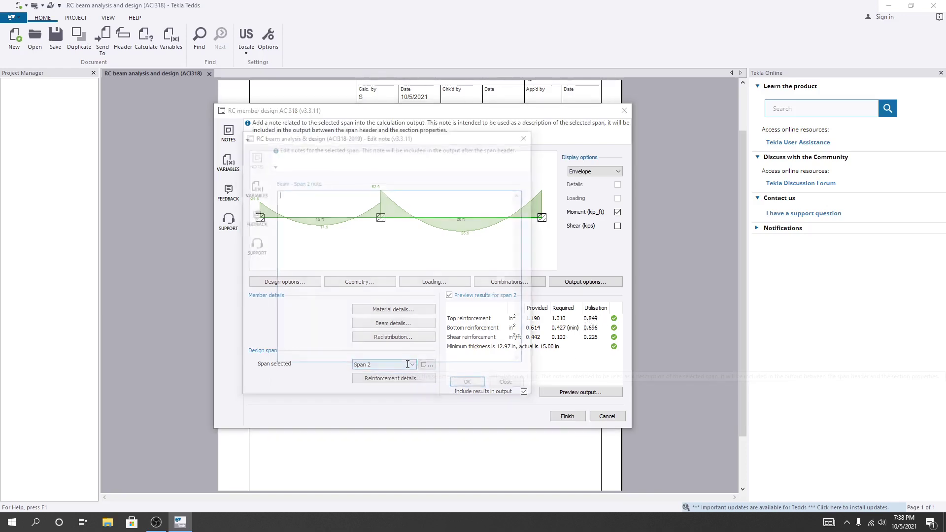
{"action": "left_click", "coordinate": [500, 386]}
{"action": "left_click", "coordinate": [397, 367]}
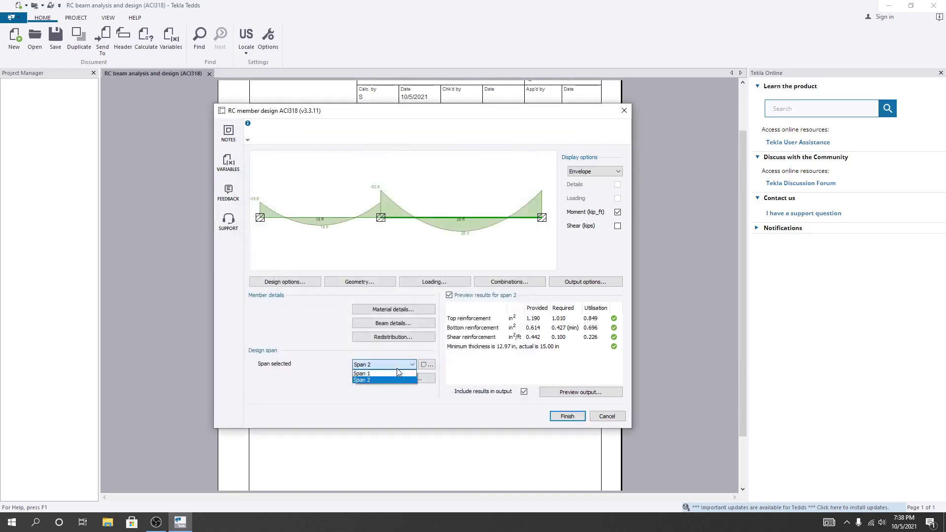
{"action": "left_click", "coordinate": [373, 377]}
{"action": "left_click", "coordinate": [379, 366]}
{"action": "left_click", "coordinate": [375, 373]}
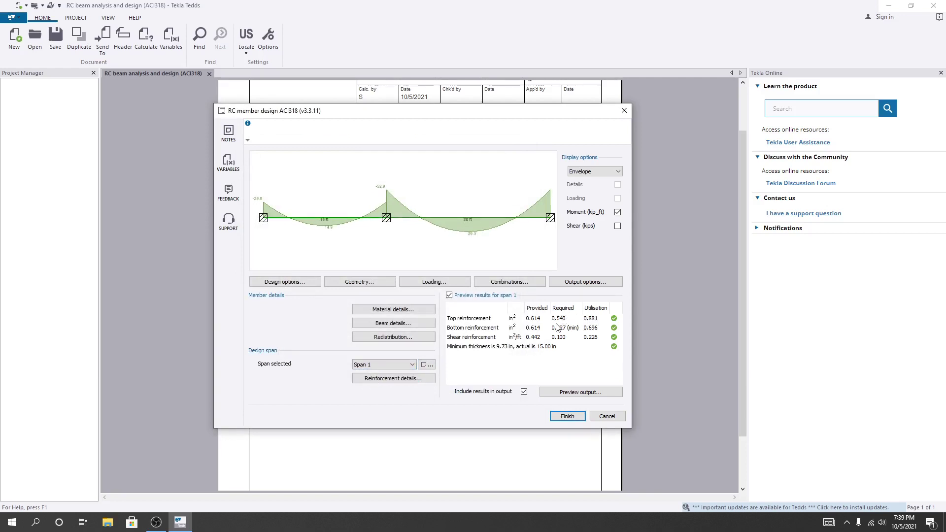
- Examine the beam's shear envelope with and without the moment envelope, and return to showing moments only
{"action": "left_click", "coordinate": [617, 226]}
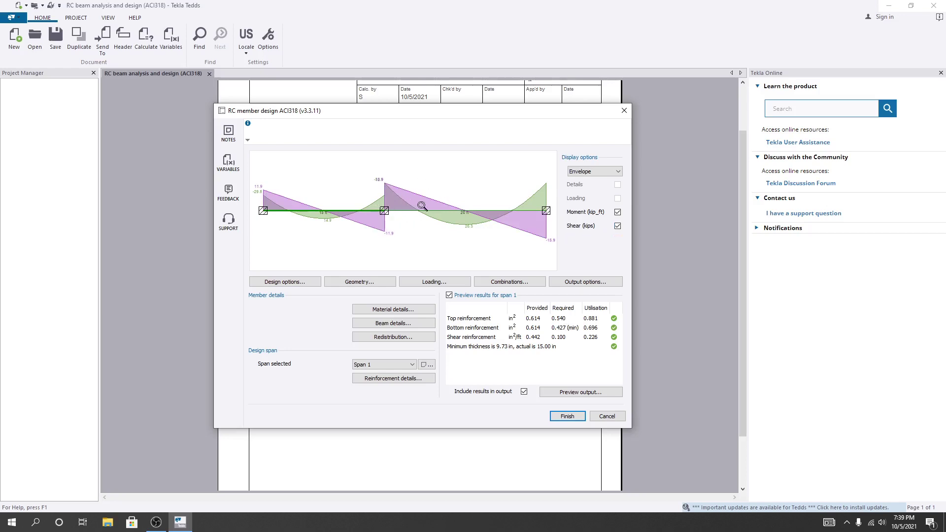
{"action": "left_click", "coordinate": [617, 213]}
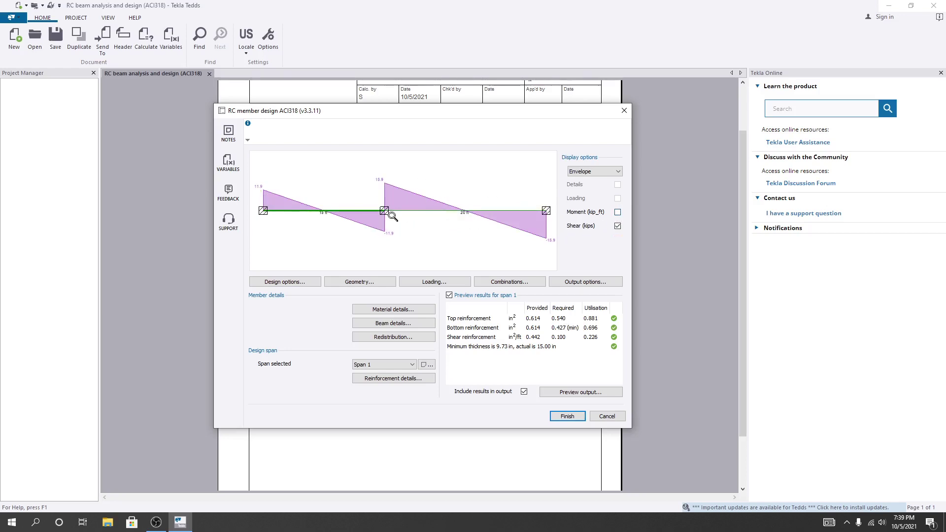
{"action": "left_click", "coordinate": [618, 213]}
{"action": "left_click", "coordinate": [618, 228]}
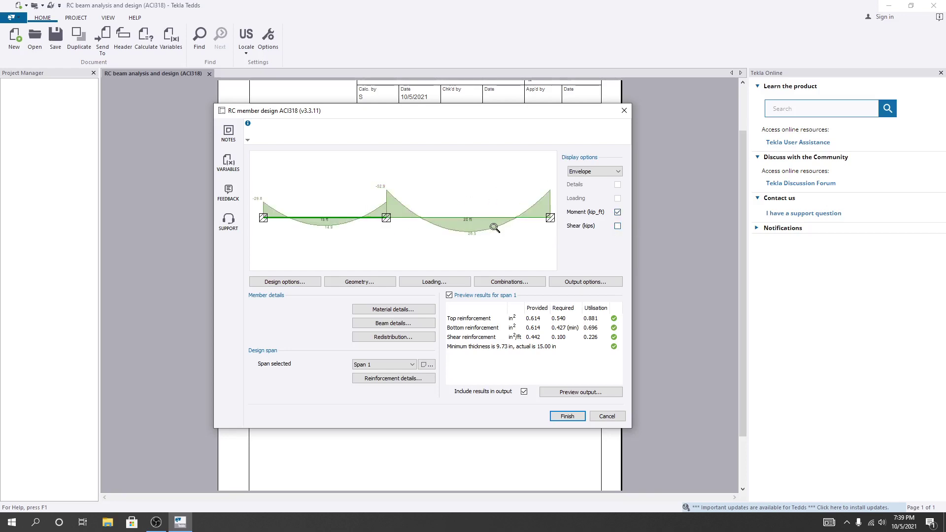
- Finish the member design and review the generated calculation report through its last page and back to the first
{"action": "left_click", "coordinate": [567, 416]}
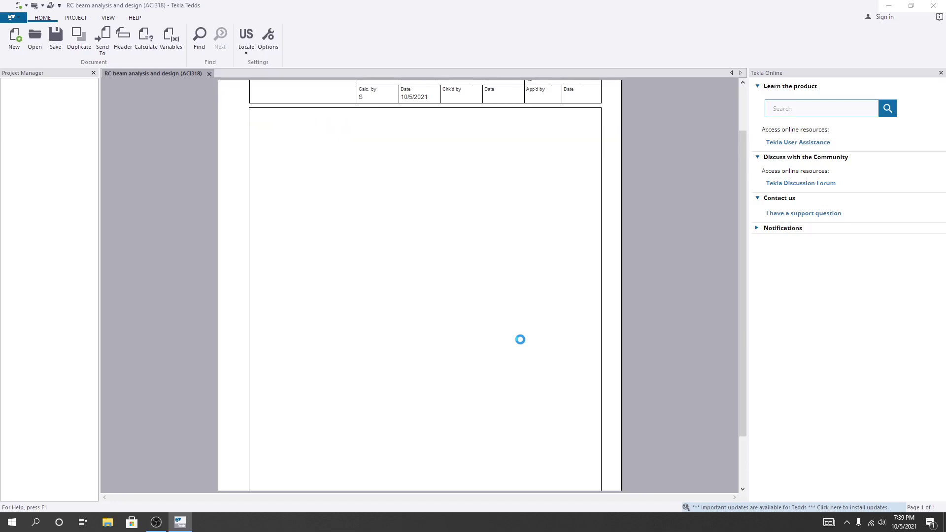
{"action": "scroll", "coordinate": [498, 352], "scroll_direction": "down", "scroll_amount": 20}
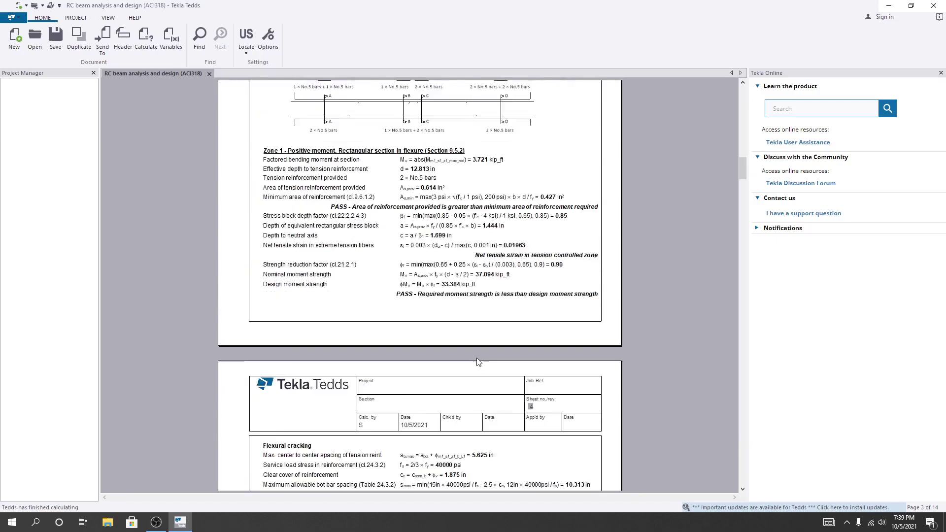
{"action": "scroll", "coordinate": [466, 361], "scroll_direction": "down", "scroll_amount": 18}
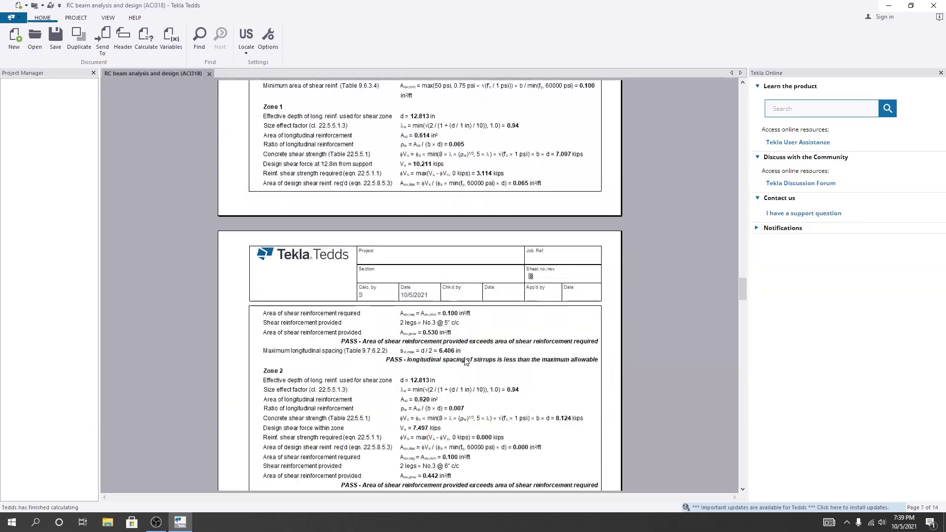
{"action": "scroll", "coordinate": [474, 362], "scroll_direction": "down", "scroll_amount": 20}
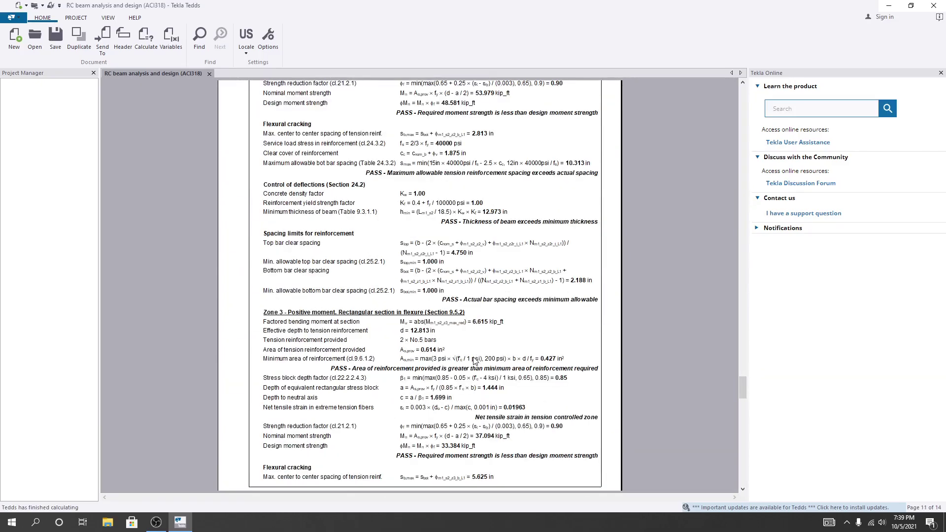
{"action": "scroll", "coordinate": [458, 317], "scroll_direction": "down", "scroll_amount": 6}
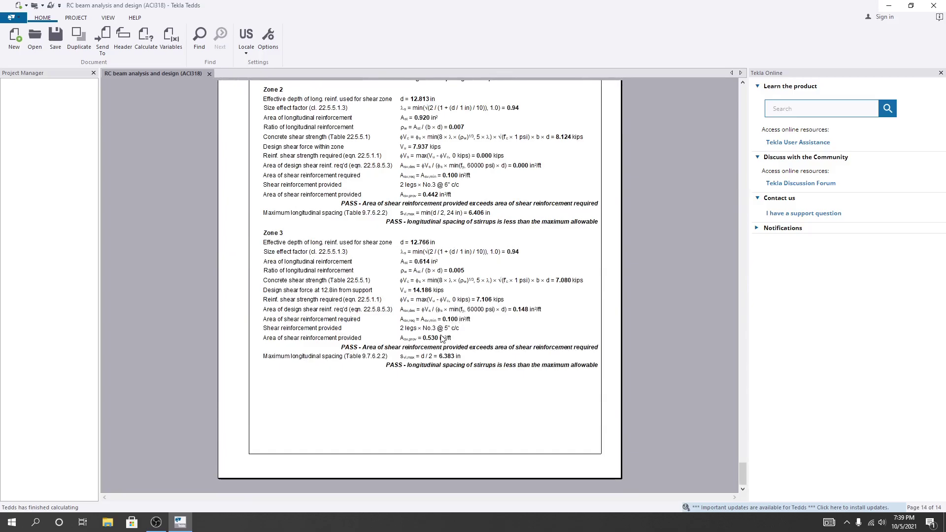
{"action": "scroll", "coordinate": [442, 339], "scroll_direction": "up", "scroll_amount": 20}
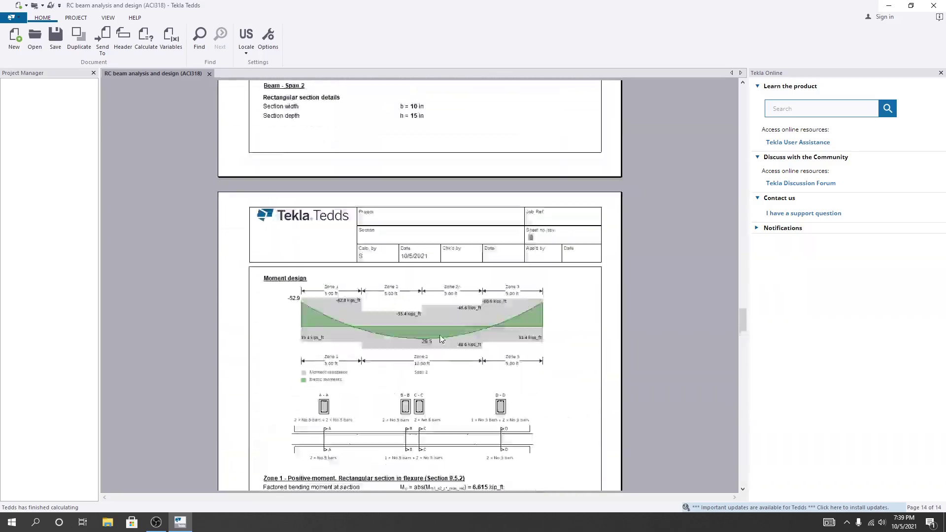
{"action": "scroll", "coordinate": [442, 339], "scroll_direction": "up", "scroll_amount": 20}
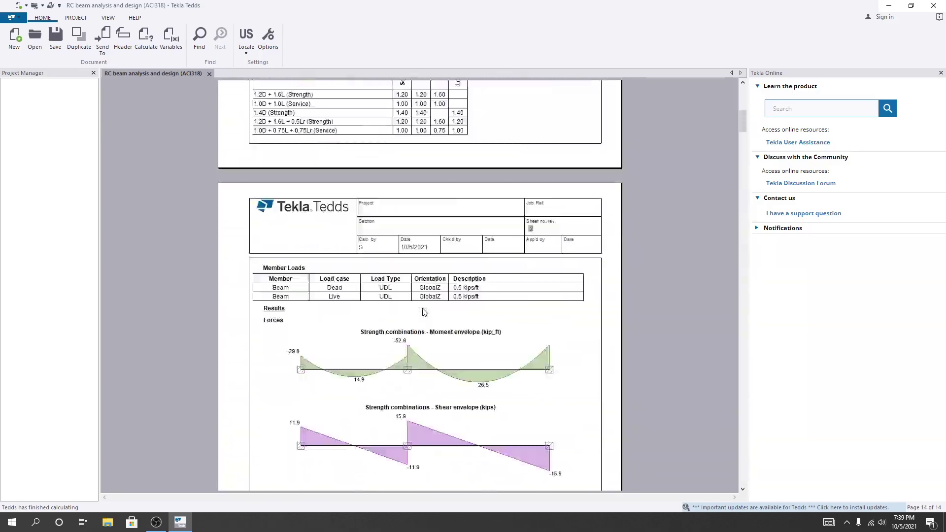
{"action": "scroll", "coordinate": [428, 310], "scroll_direction": "up", "scroll_amount": 10}
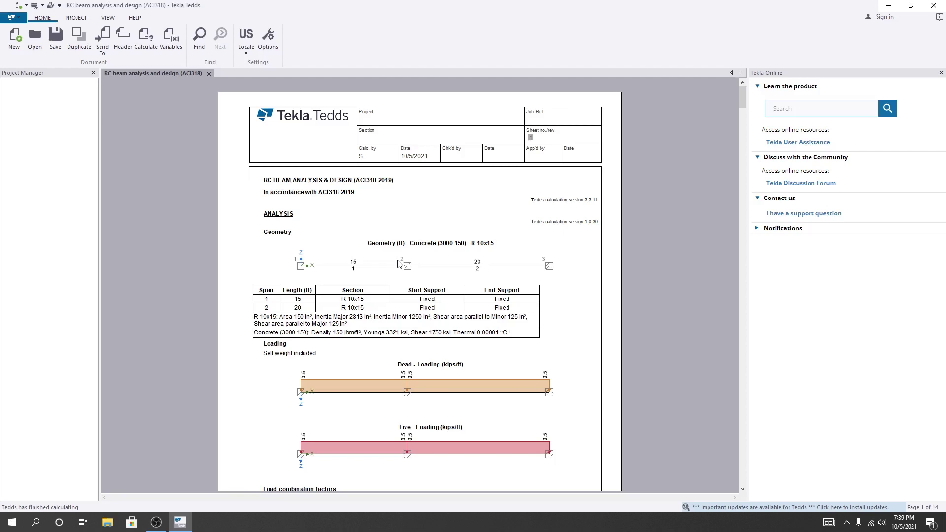
{"action": "key", "text": "alt"}
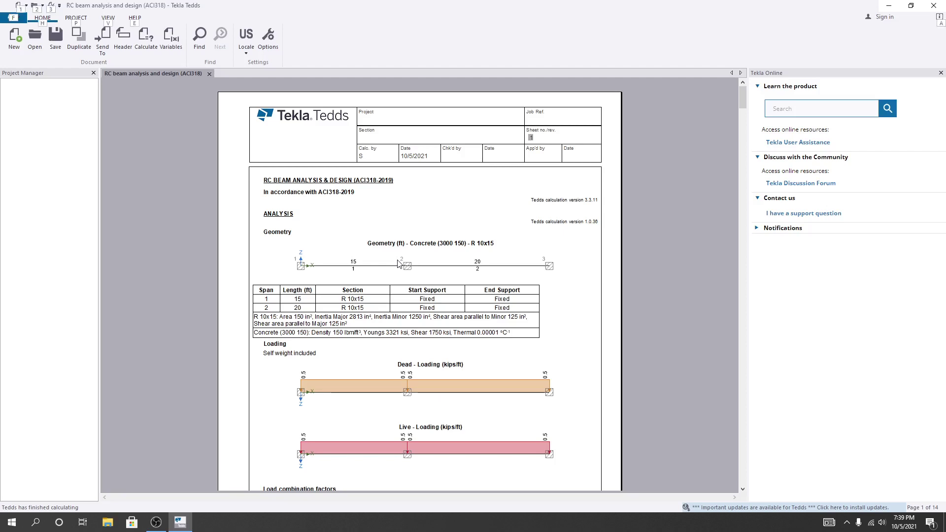